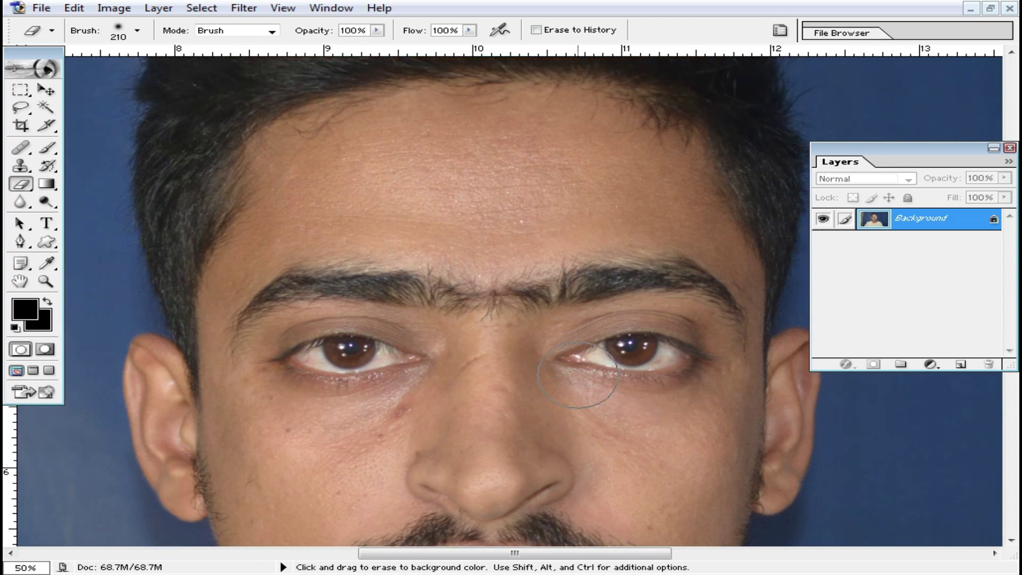
Duplicate the Background layer so the portrait can be edited on a separate copy
scroll(578, 375, "down", 1)
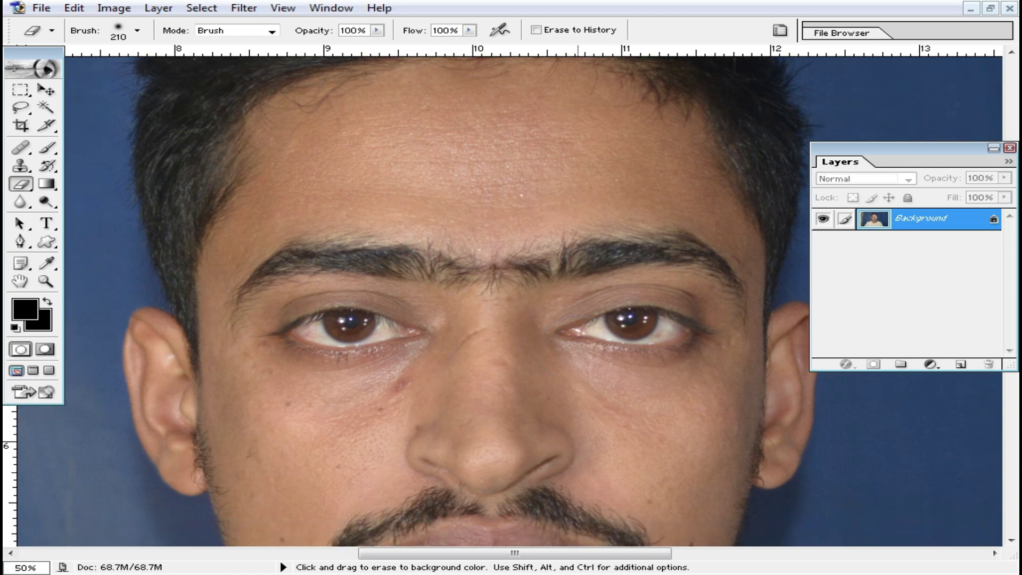
scroll(578, 376, "down", 7)
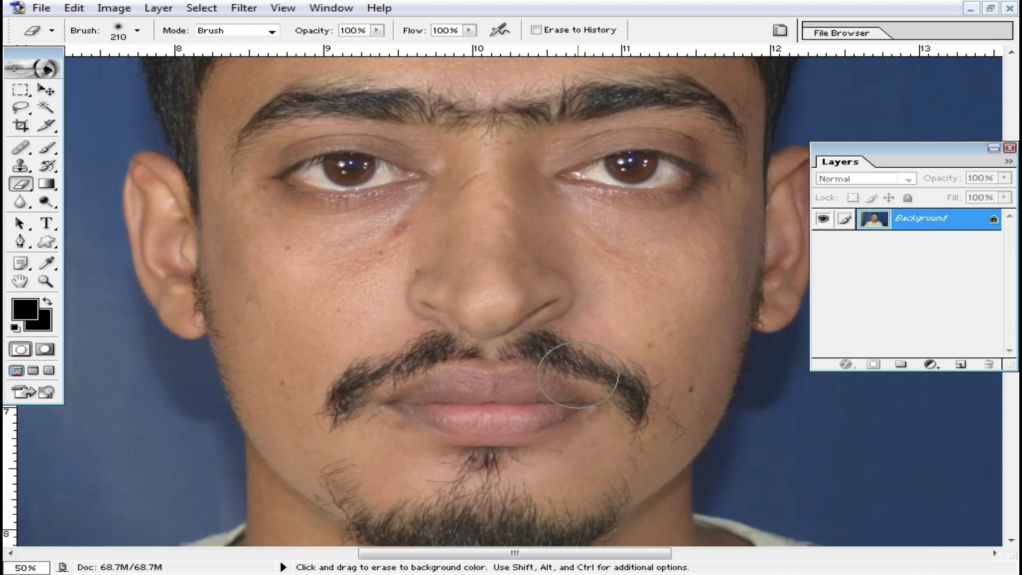
scroll(578, 376, "down", 2)
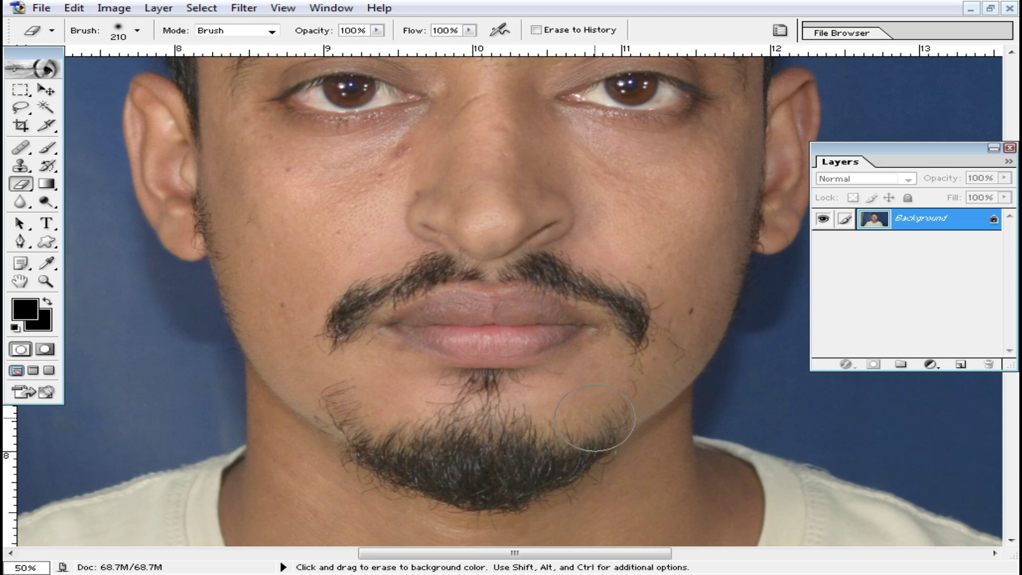
scroll(450, 409, "up", 6)
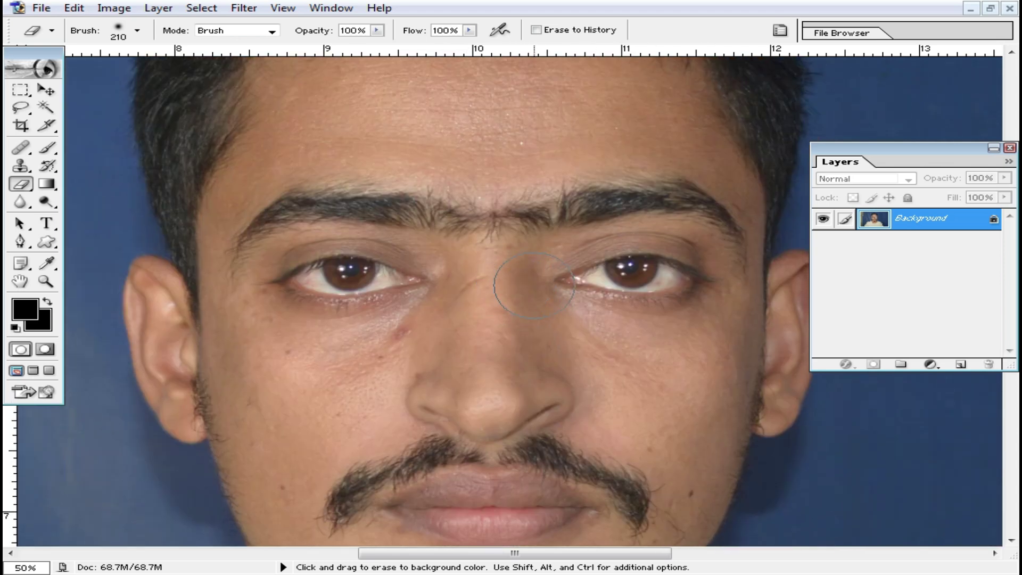
scroll(550, 319, "down", 2)
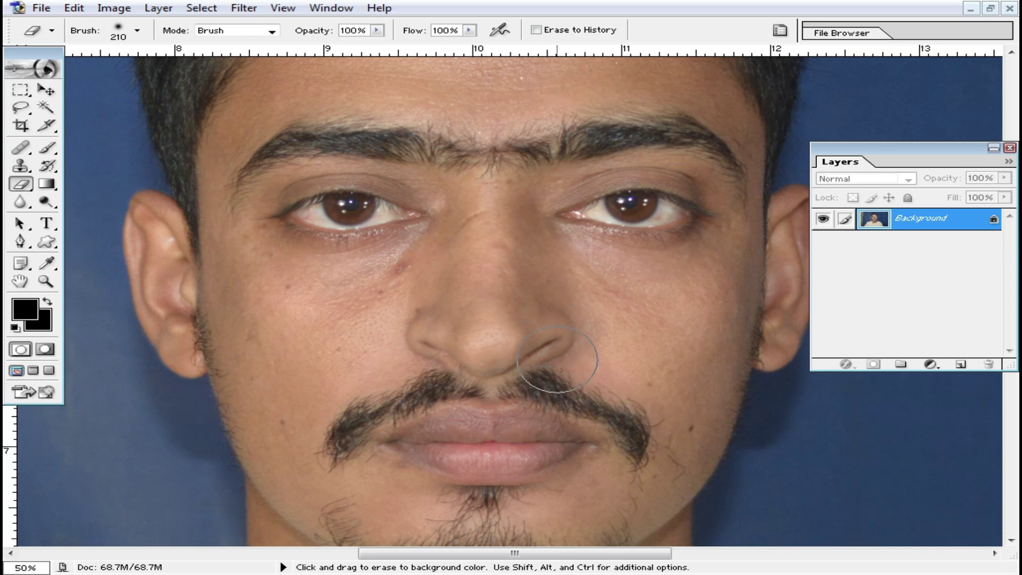
key("ctrl")
key("ctrl+j")
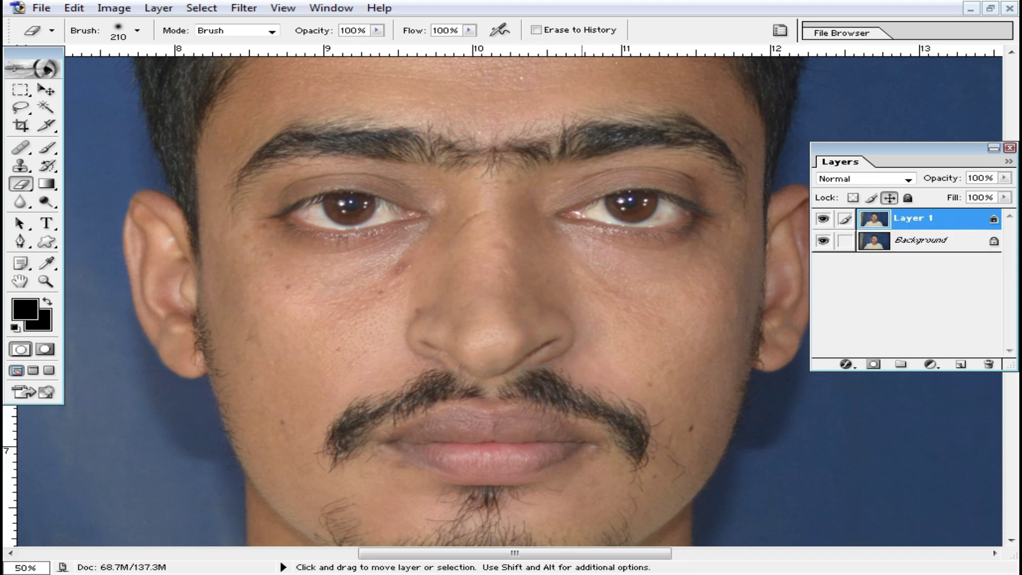
Brighten Layer 1 with Curves by lifting the RGB midtones slightly
key("ctrl+m")
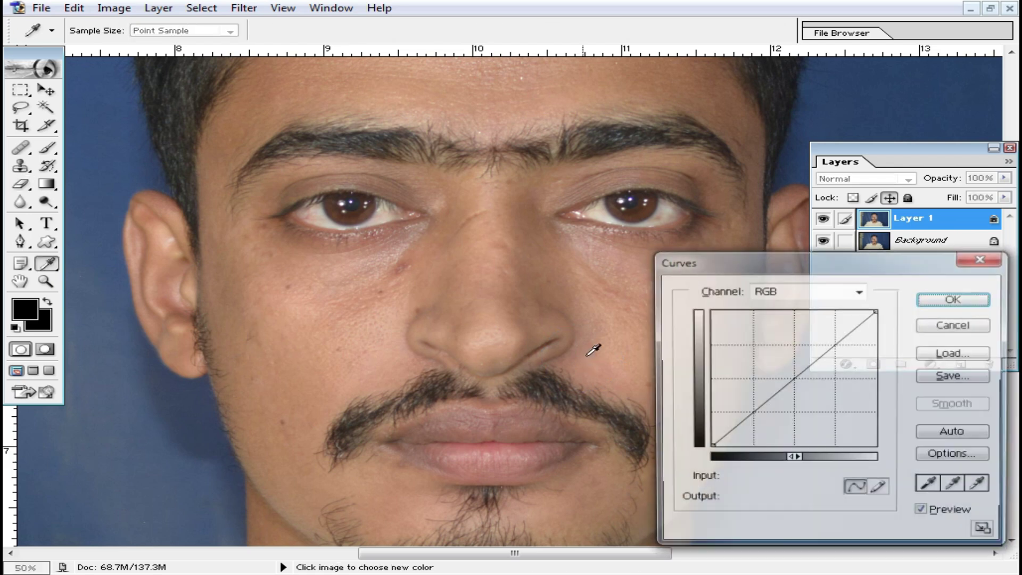
left_click_drag(801, 376, 785, 372)
left_click(956, 299)
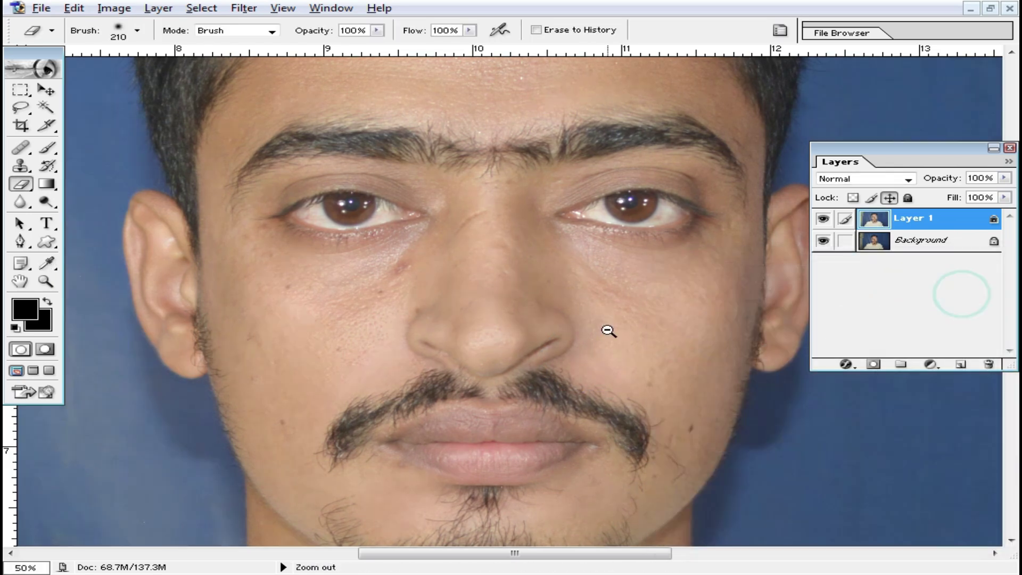
Apply Levels to Layer 1 with the white input level set to 234
left_click(607, 333, "ctrl+alt")
key("ctrl+l")
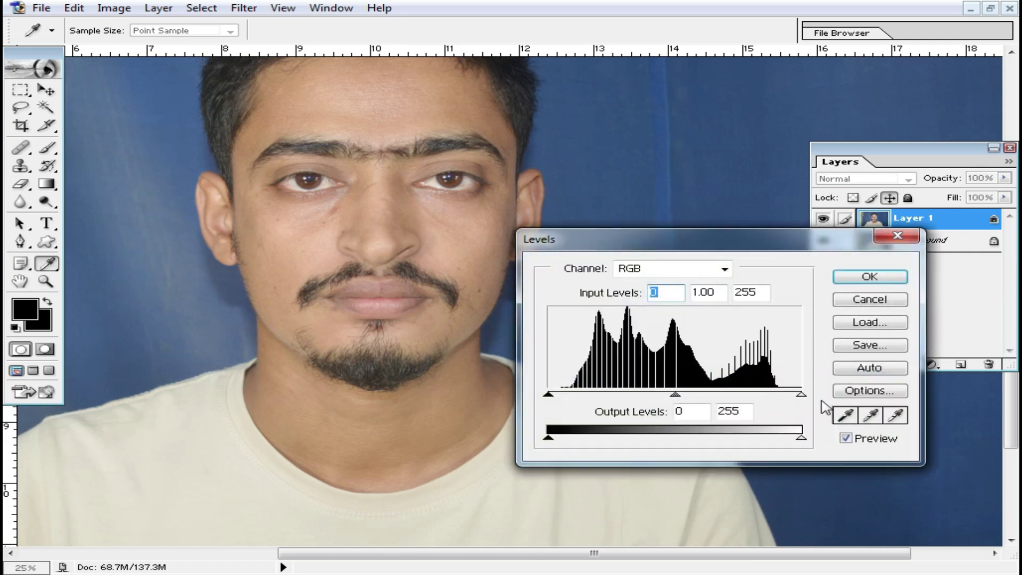
left_click_drag(802, 395, 784, 395)
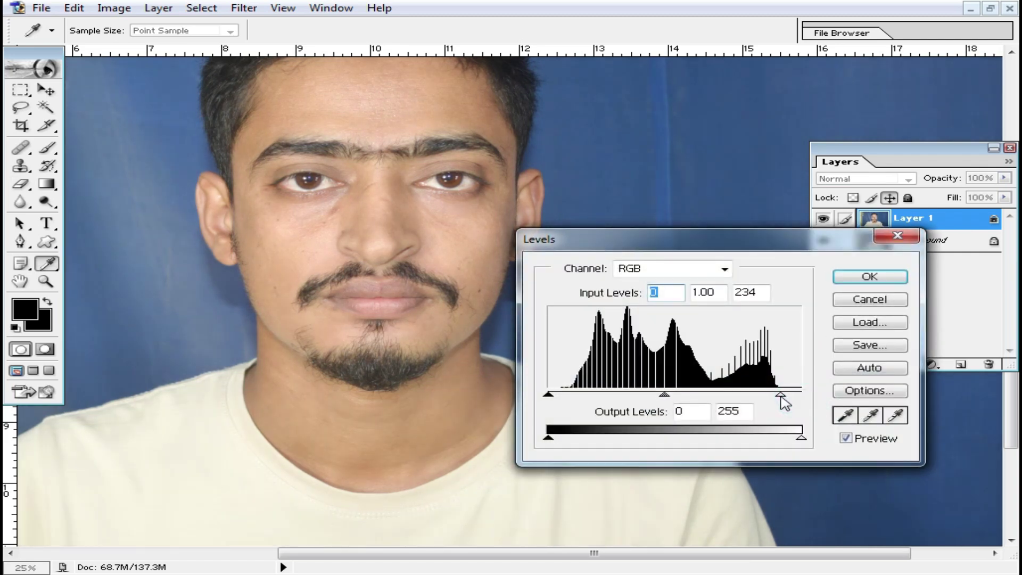
left_click(871, 287)
Choose the Brush tool and set its opacity to 26%
left_click(399, 274, "ctrl")
mouse_move(664, 274)
left_mouse_down()
mouse_move(437, 330)
mouse_move(464, 349)
mouse_move(565, 333)
left_mouse_up()
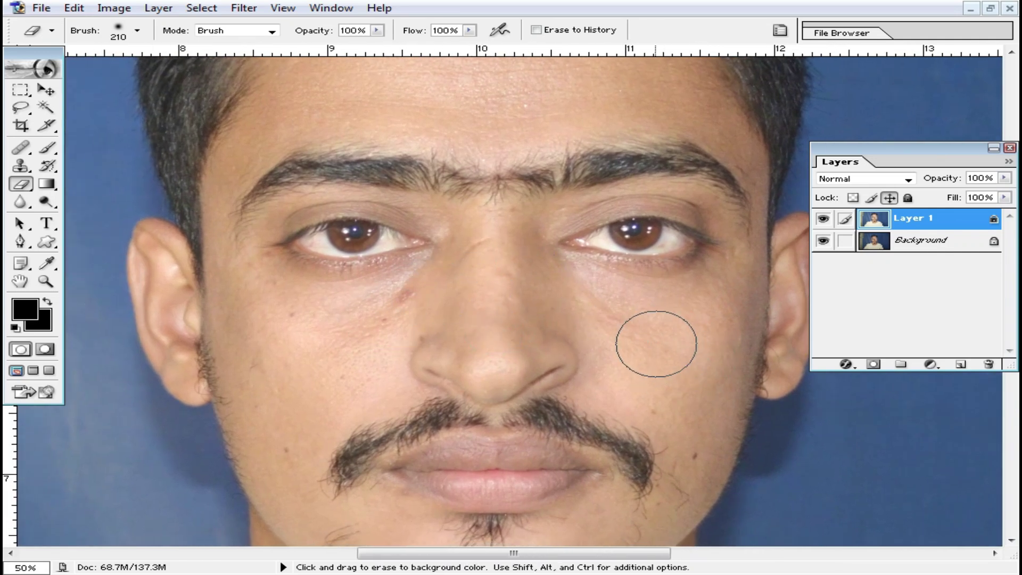
scroll(585, 309, "up", 1)
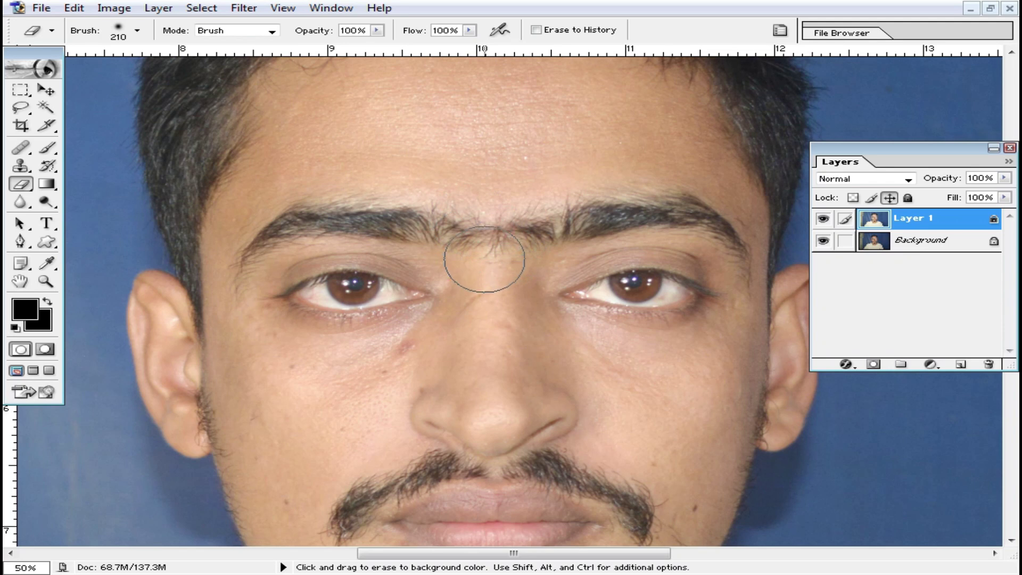
scroll(529, 389, "down", 2)
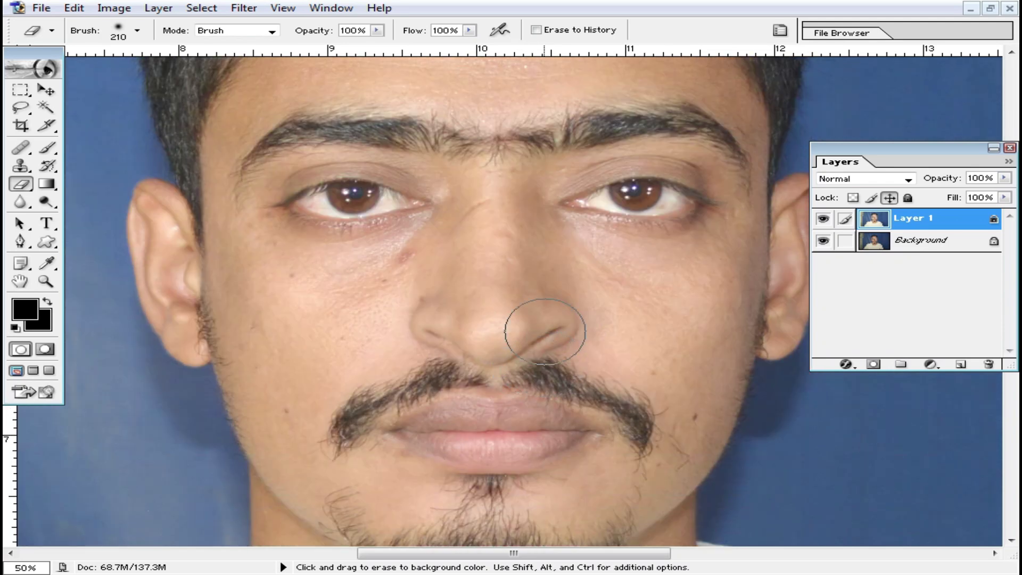
left_click(48, 150)
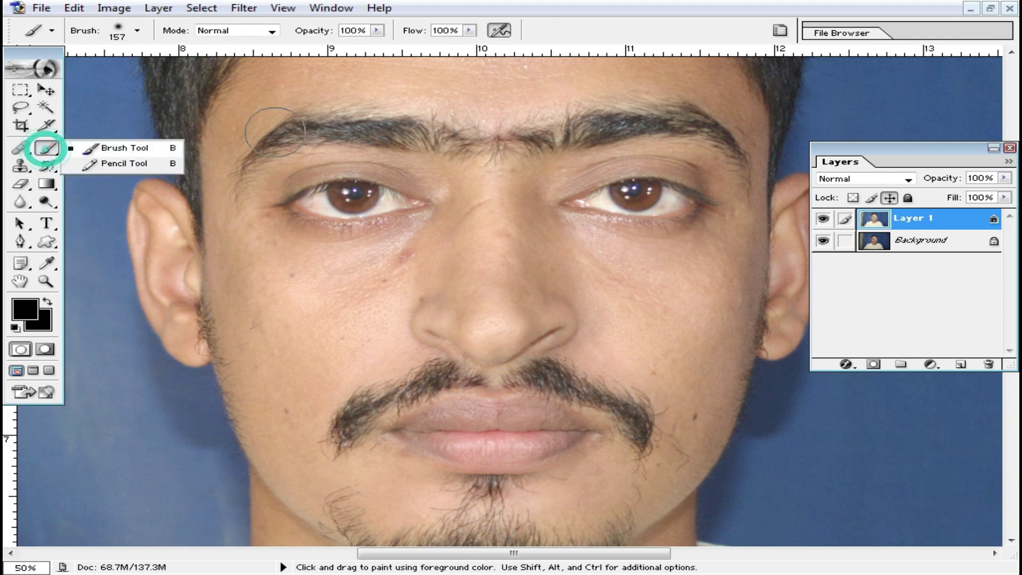
left_click(377, 31)
left_click_drag(379, 46, 306, 53)
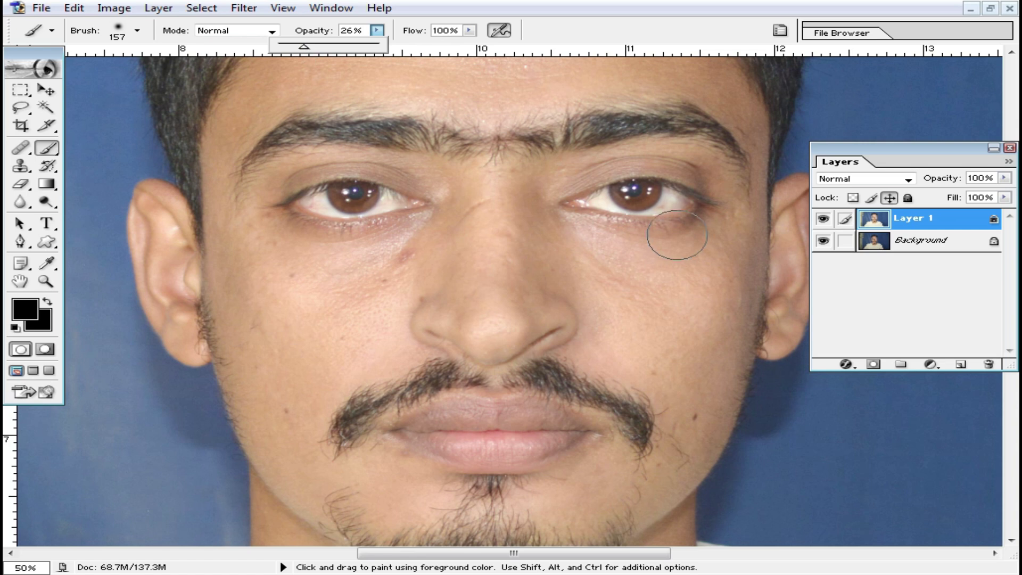
key("Return")
Sample skin tones from the face and brush them softly over the cheek and under-eye area on the photo's right side
left_click(598, 312, "ctrl")
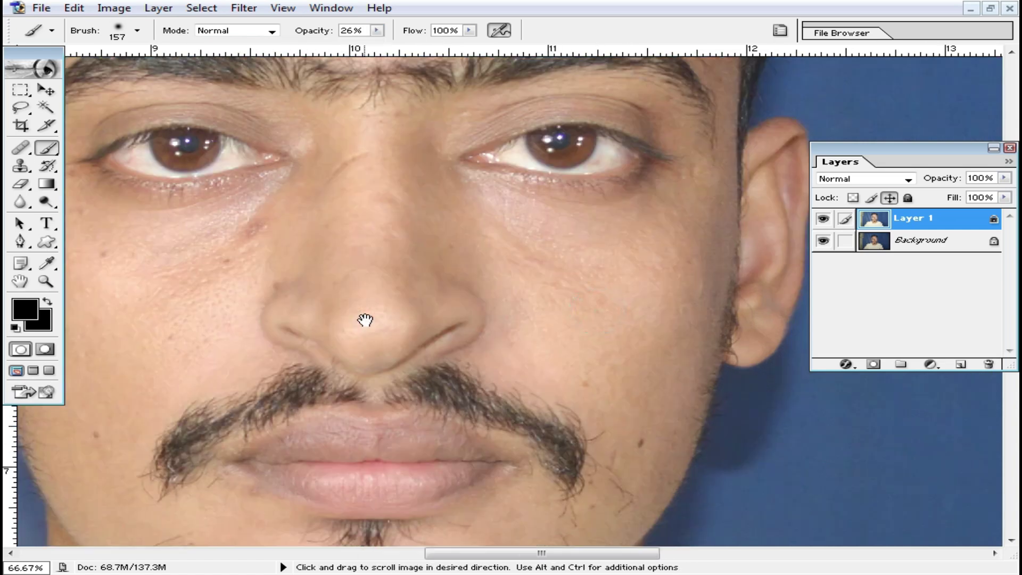
left_click(638, 308, "alt")
left_click(638, 308, "alt")
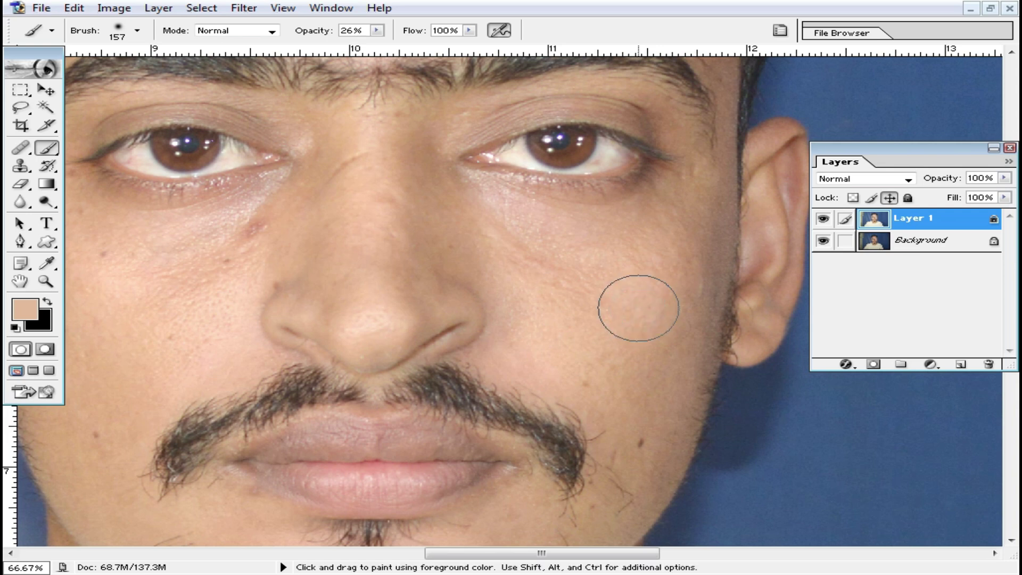
left_click(638, 308, "alt")
scroll(520, 301, "up", 3)
left_click(471, 335, "alt")
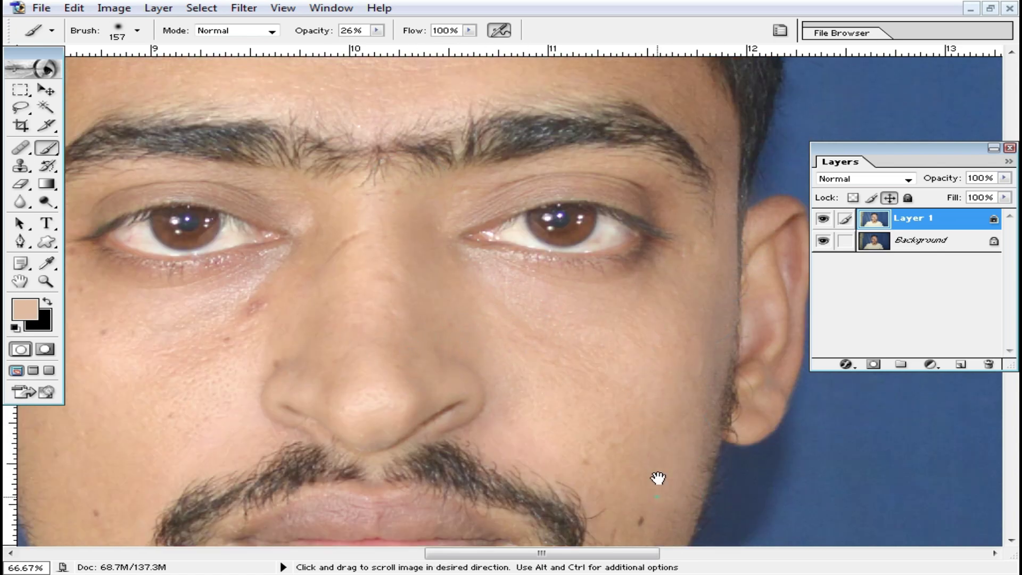
left_click_drag(658, 496, 672, 291)
Even out the skin on the other cheek, around the eyes and along the nose with the sampled skin tone
left_click_drag(355, 412, 504, 435)
left_click_drag(315, 327, 320, 428)
left_click_drag(221, 258, 273, 349)
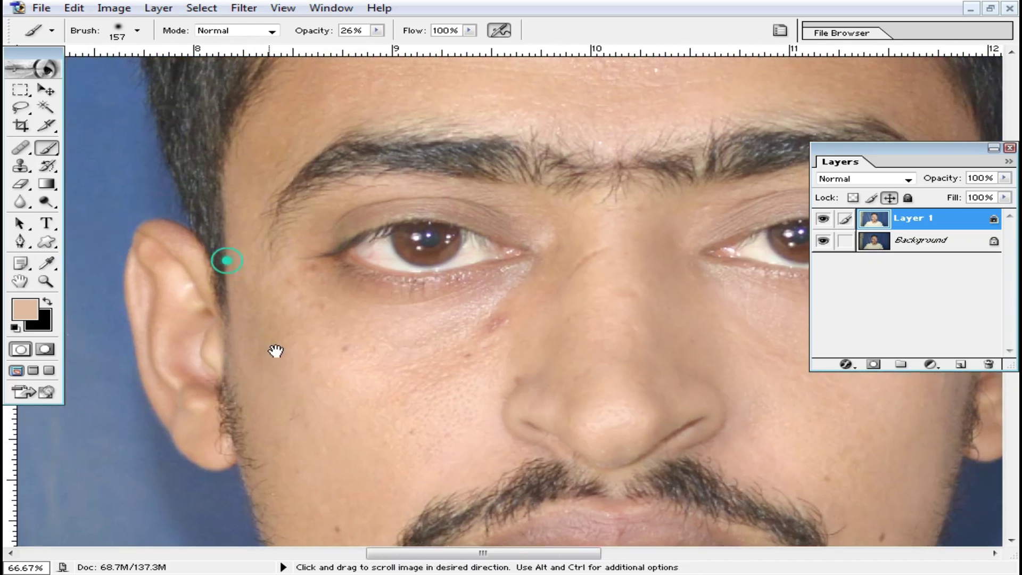
left_click_drag(572, 249, 550, 297)
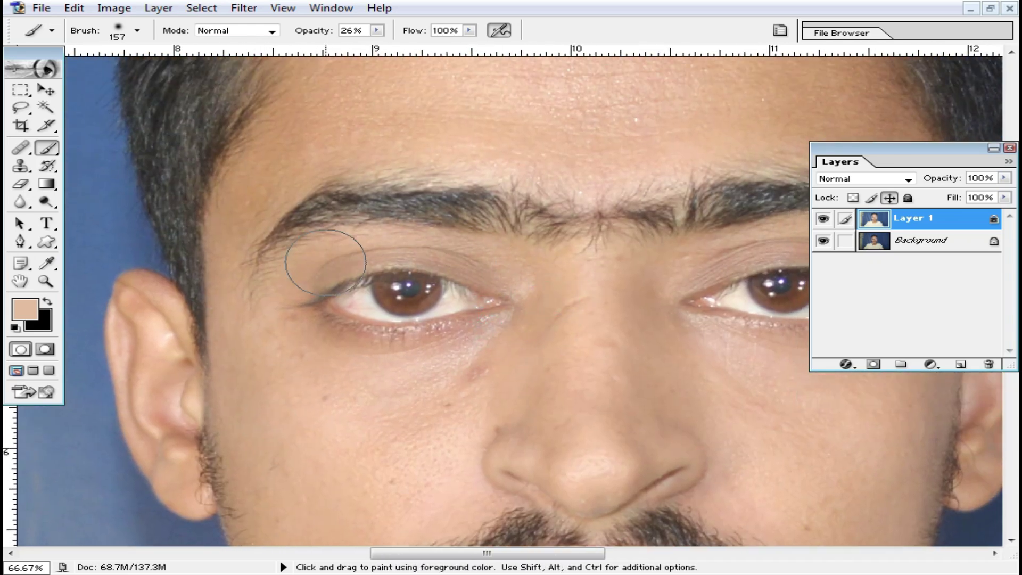
left_click_drag(651, 315, 440, 331)
left_click_drag(567, 274, 666, 290)
left_click_drag(356, 342, 328, 329)
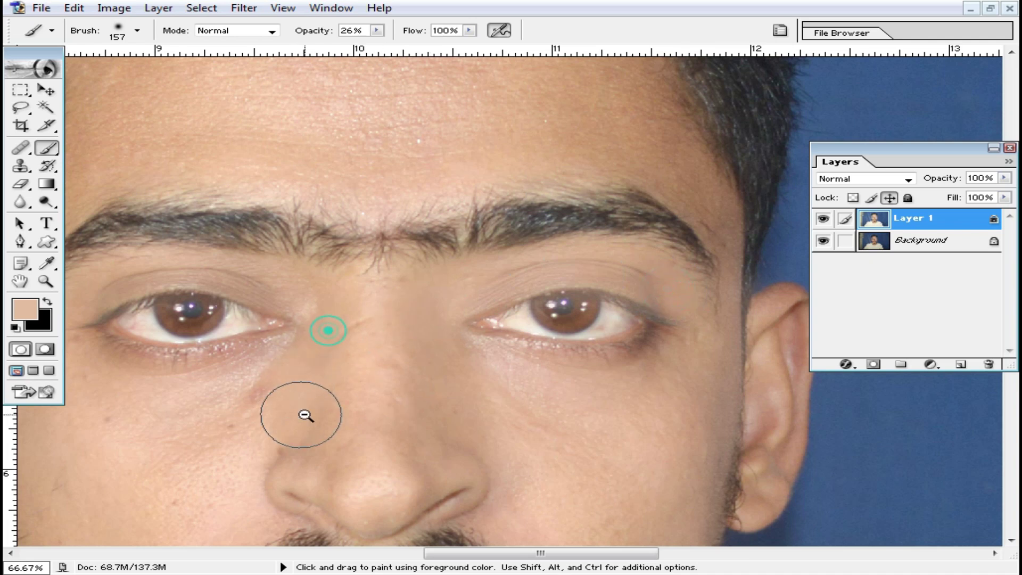
Sample a lighter skin tone and brush it softly over the forehead and neck to smooth them
left_click(312, 404, "alt")
left_click_drag(516, 204, 447, 315)
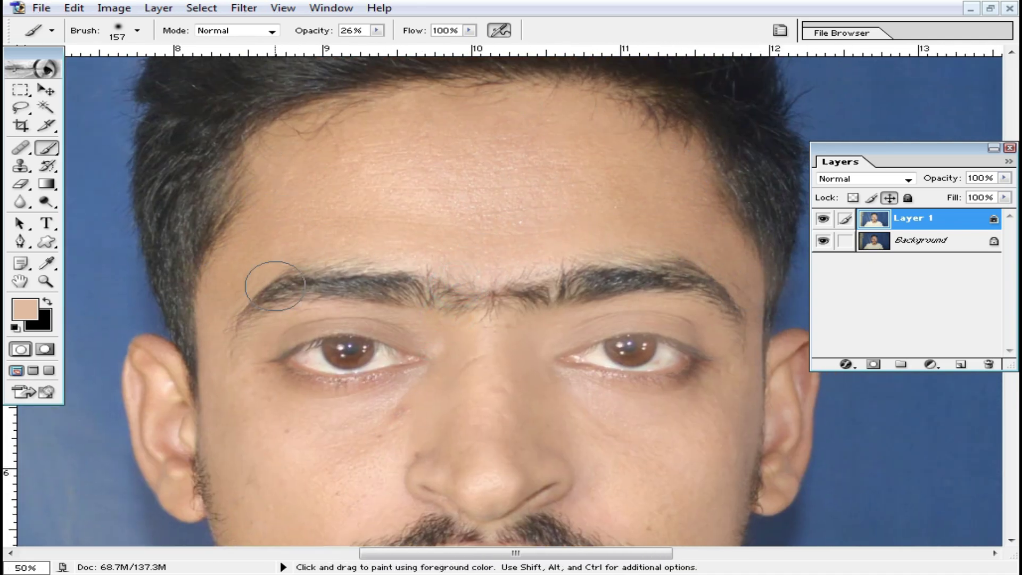
left_click_drag(457, 395, 426, 207)
left_click_drag(308, 339, 326, 247)
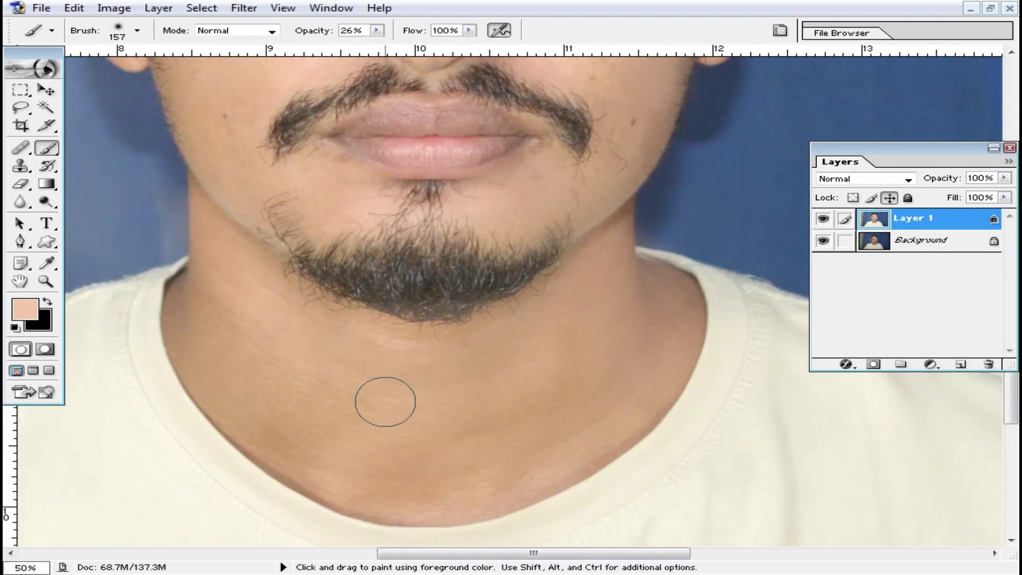
left_click_drag(717, 354, 645, 313)
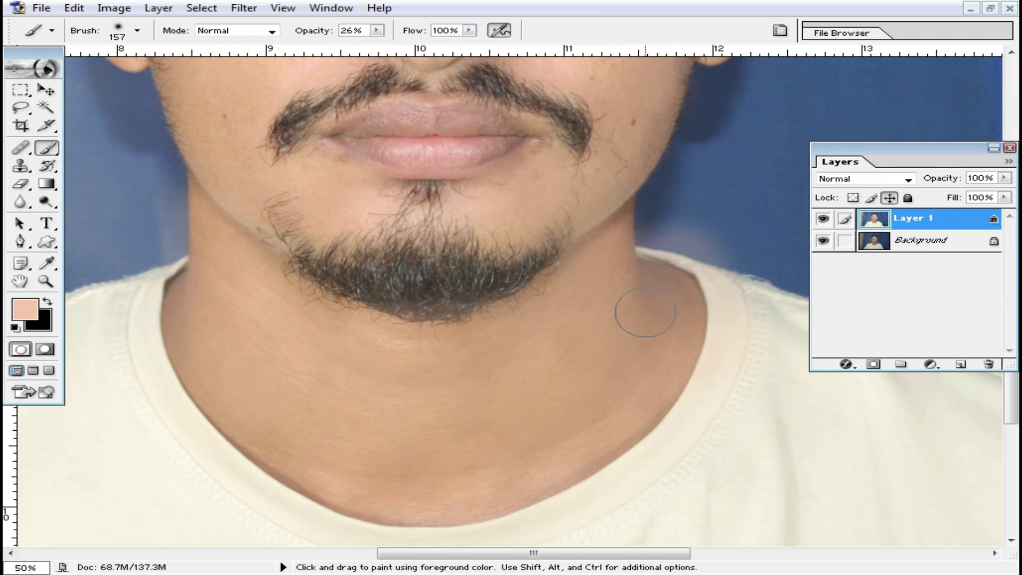
left_click(579, 228, "alt")
left_click_drag(499, 239, 489, 354)
Lower Layer 1's fill to 63% and merge it with the Background
left_click(28, 91)
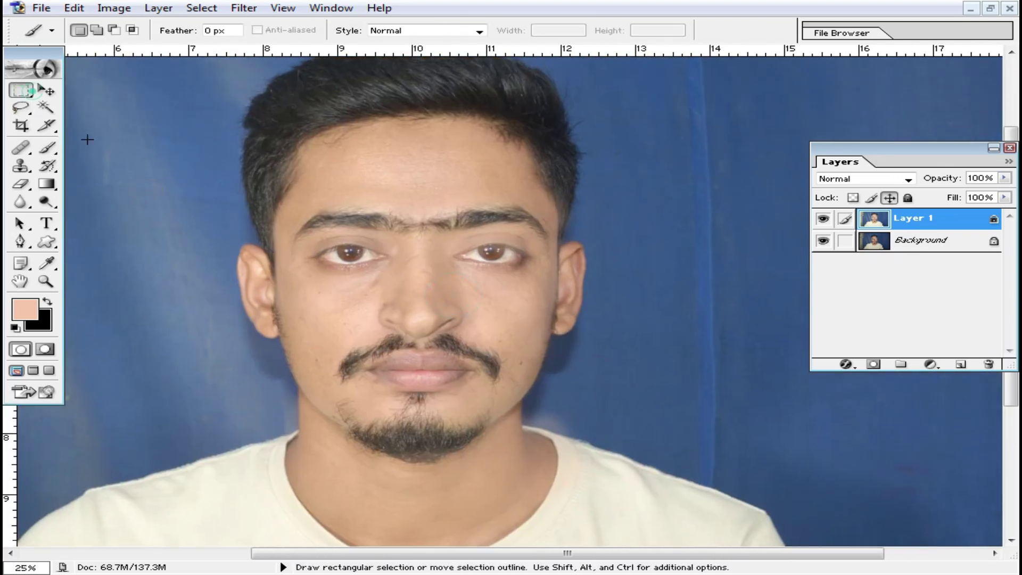
left_click(1004, 198)
left_click_drag(1003, 213, 977, 215)
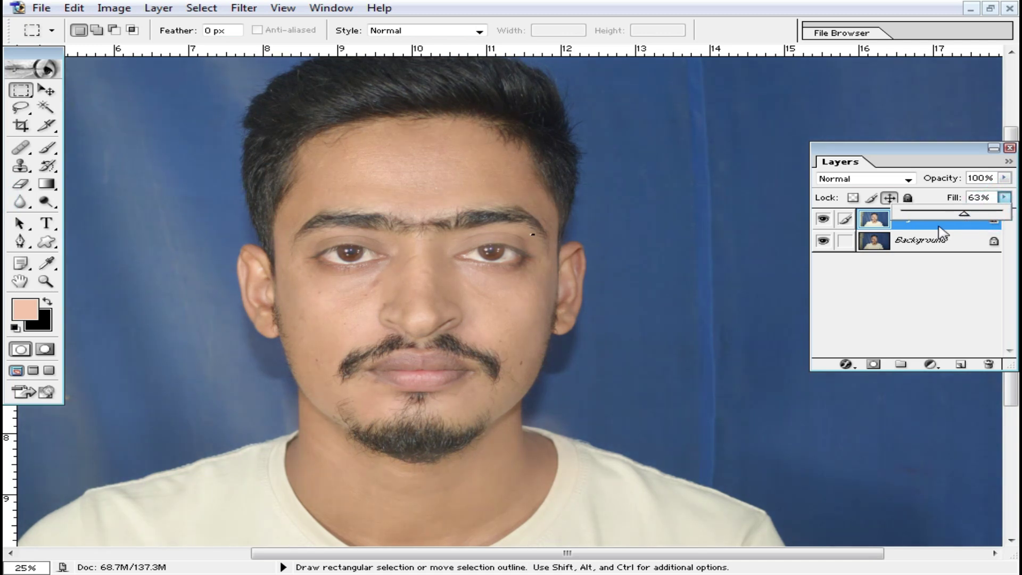
left_click(602, 281)
left_click(415, 294, "ctrl")
key("ctrl+shift+e")
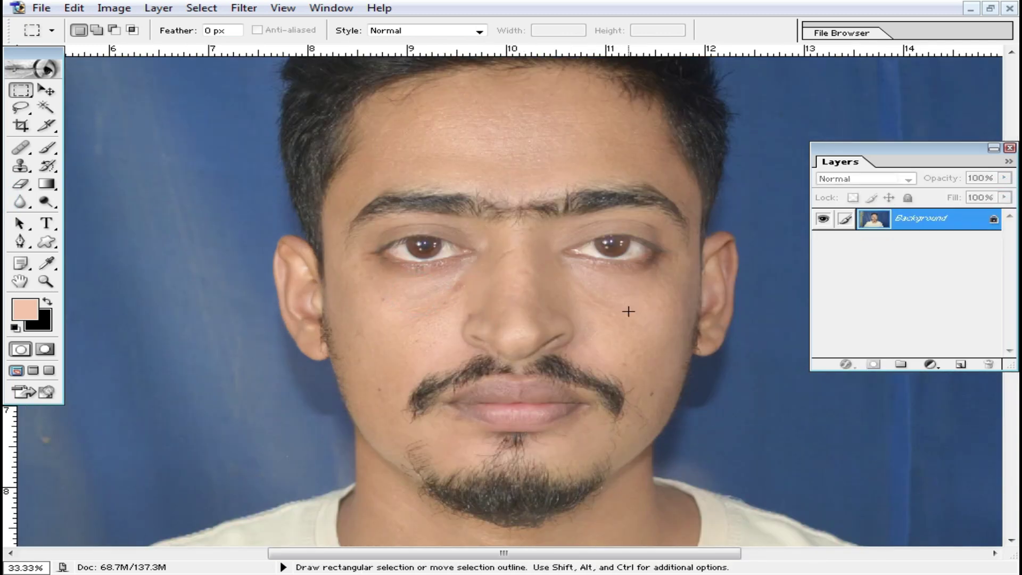
Brighten the merged photo with Levels by lowering the white input level
key("ctrl+l")
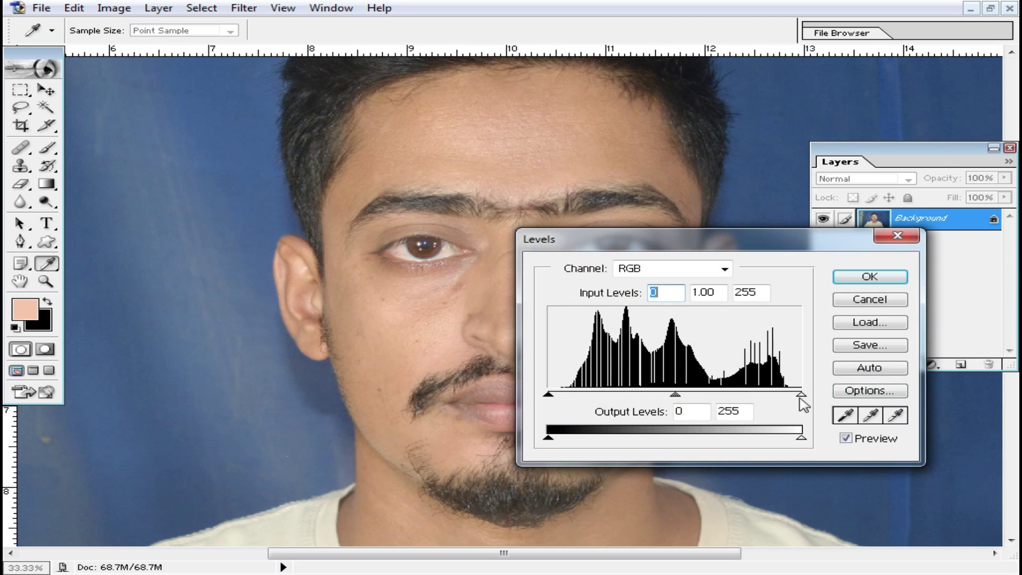
left_click_drag(801, 397, 784, 396)
left_click(873, 278)
key("m")
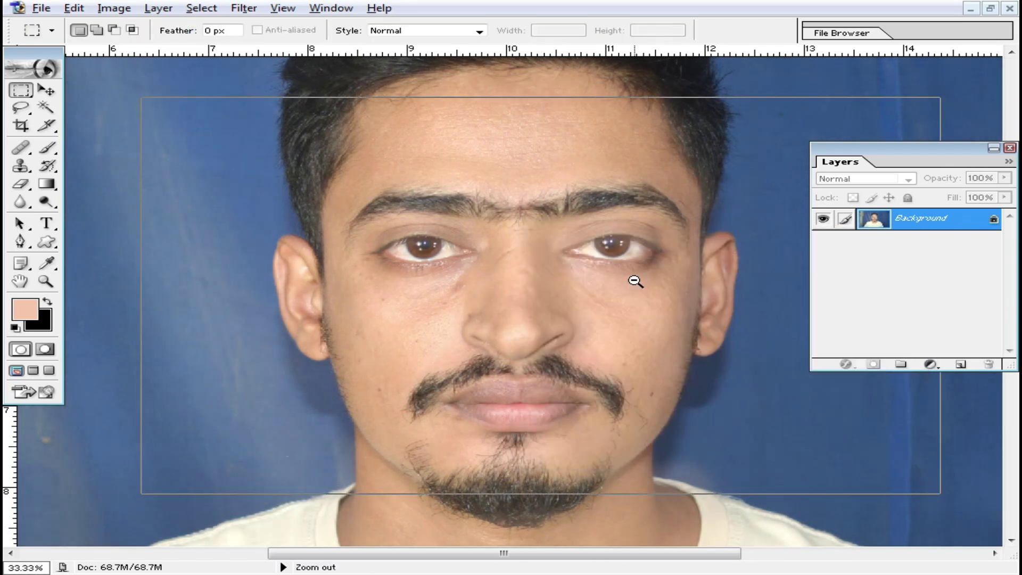
Inspect the retouched face up close and in the full portrait
left_click(634, 278, "ctrl+alt")
left_click(552, 289, "ctrl")
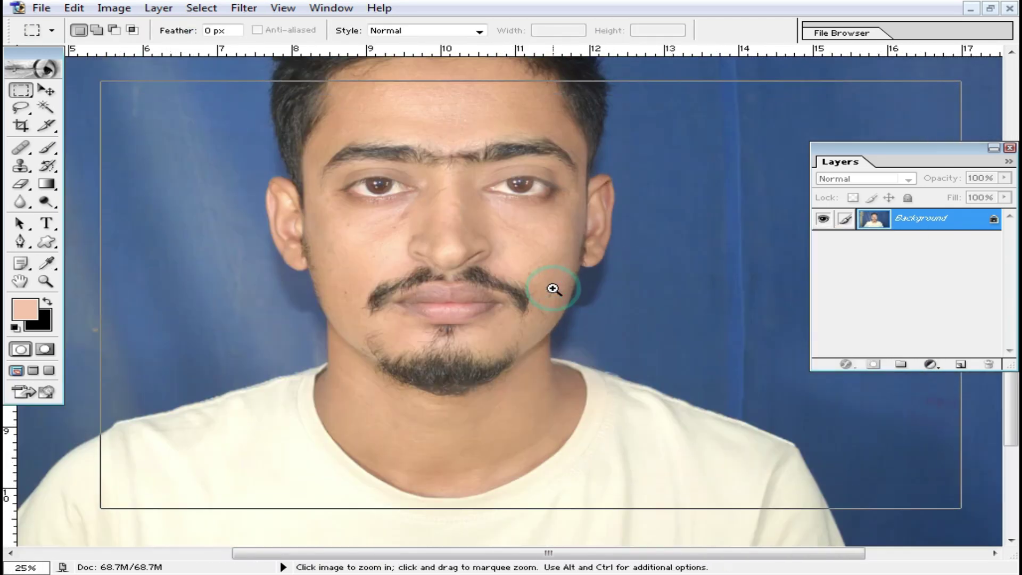
left_click(553, 289, "ctrl")
left_click(438, 258, "ctrl")
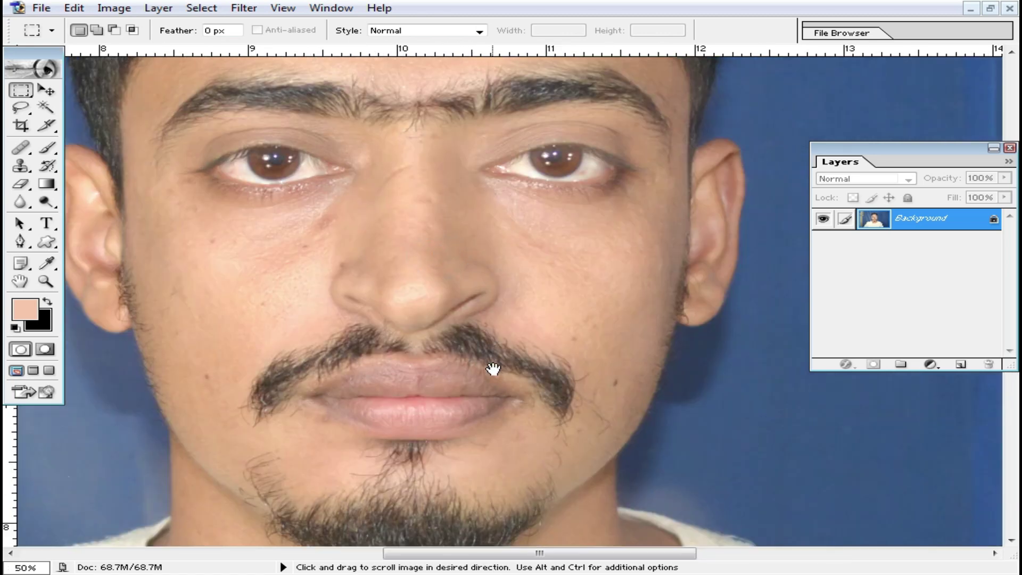
left_click(534, 347, "ctrl+alt")
left_click(548, 356, "ctrl+alt")
left_click(548, 356, "ctrl+alt")
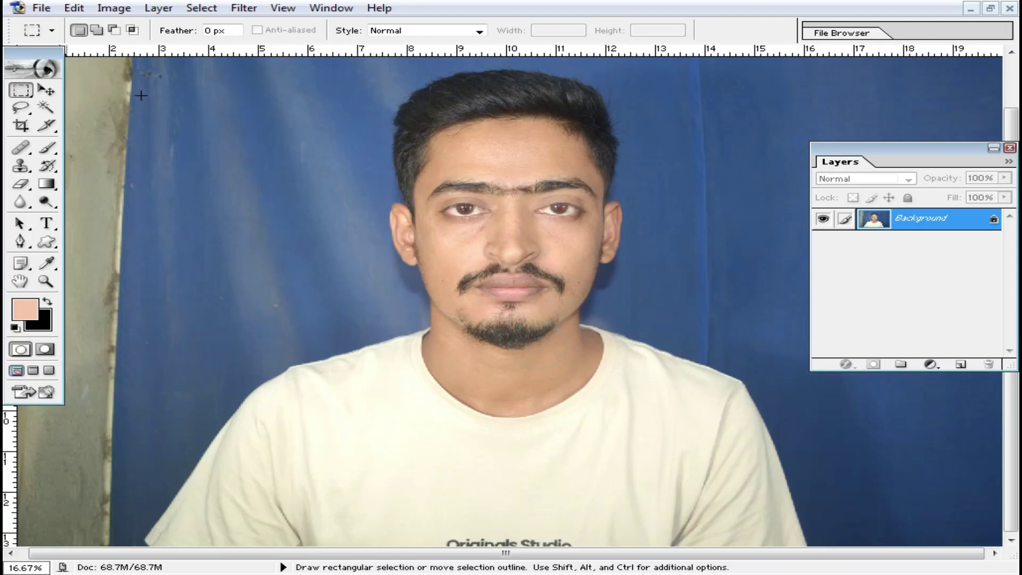
Apply Imagenomic's Noiseware Professional filter with the luminance noise level at maximum and sharpening at minimum
left_click(245, 9)
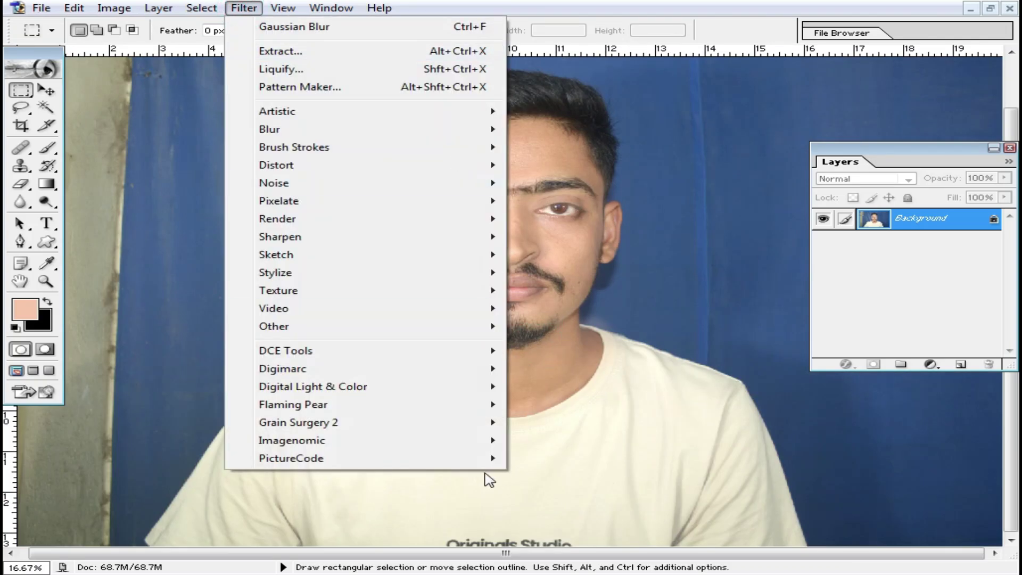
left_click(354, 440)
left_click(571, 440)
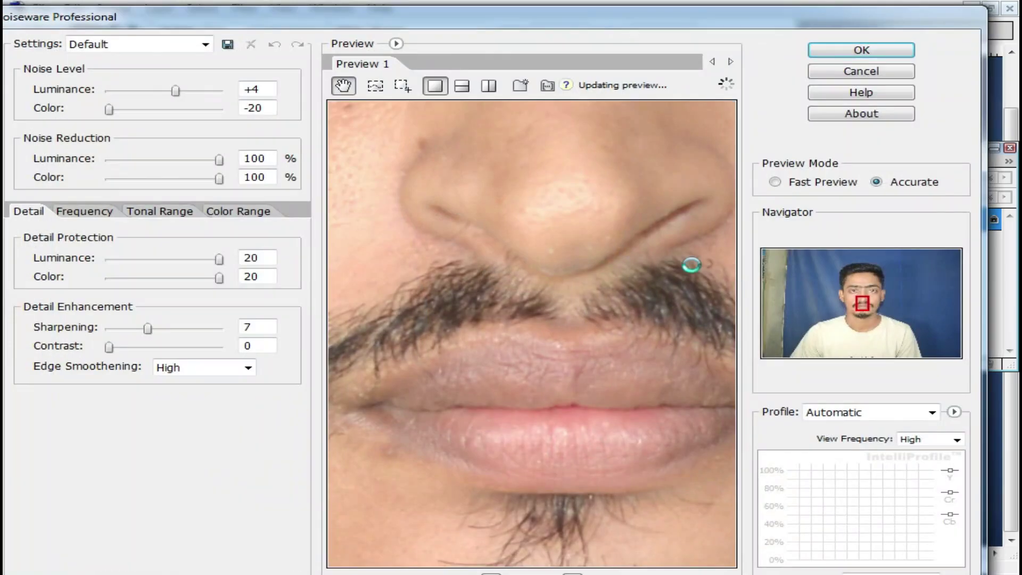
left_click_drag(179, 91, 219, 91)
left_click_drag(145, 328, 110, 328)
left_click(873, 51)
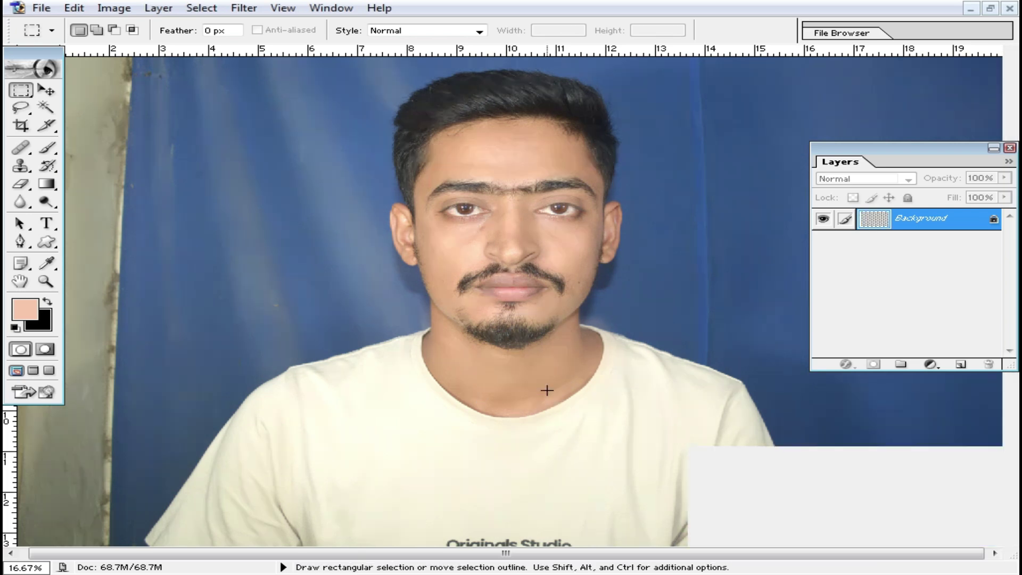
Inspect the noise-reduced face up close around the eyes, nose and mouth
left_click(500, 297, "ctrl")
left_click(518, 254, "ctrl")
left_click(518, 250, "ctrl")
left_click(517, 250, "ctrl")
left_click(537, 238, "ctrl")
left_click_drag(527, 249, 308, 406)
left_click_drag(516, 404, 500, 286)
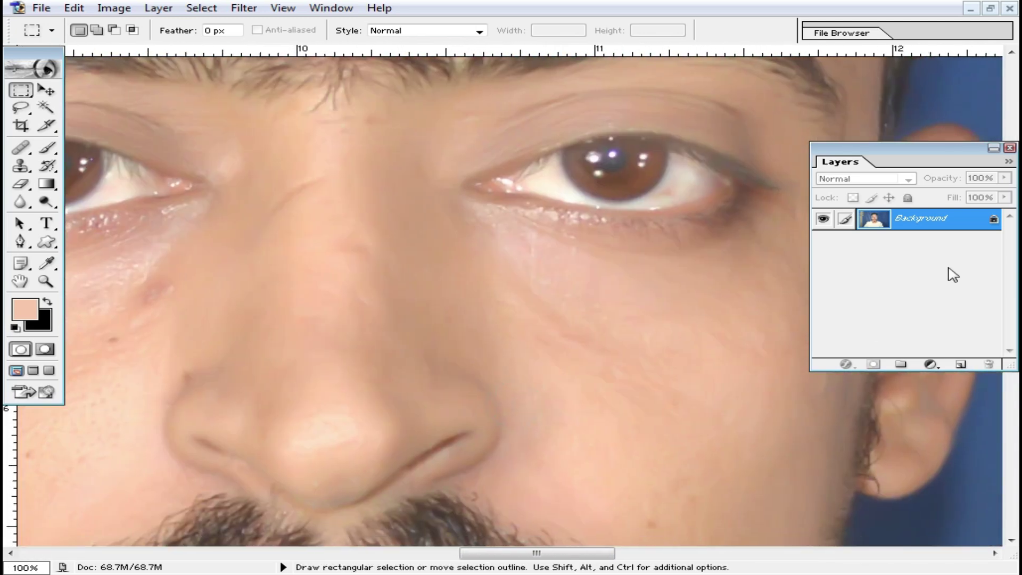
left_click(519, 345, "alt")
left_click(518, 344, "alt")
left_click_drag(511, 328, 509, 388)
left_click(509, 389, "alt")
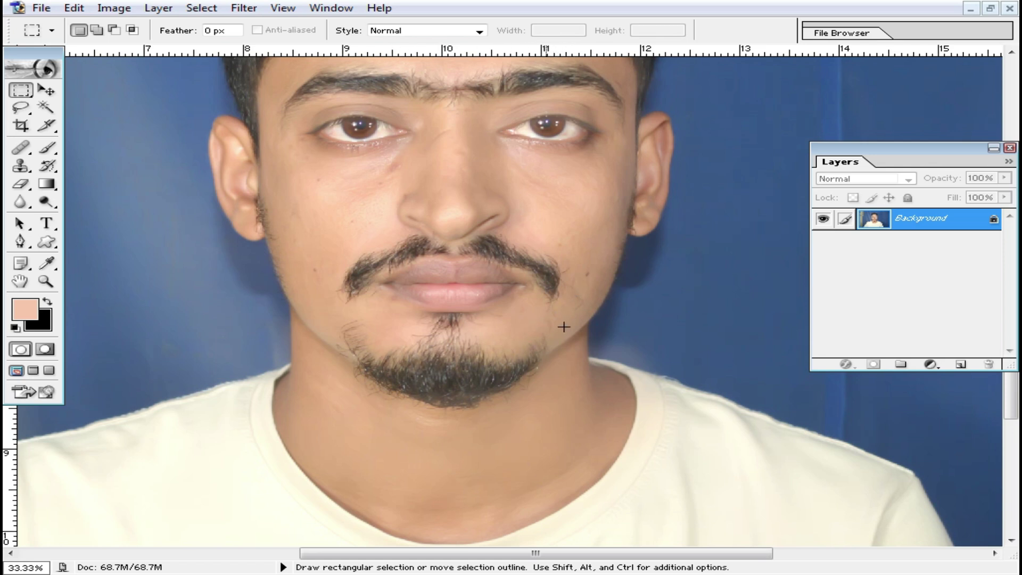
Clone bare skin over the hair joining the eyebrows with a 70 px Clone Stamp at 100% opacity, undoing the last stroke
scroll(564, 328, "up", 5)
left_click(449, 268, "ctrl")
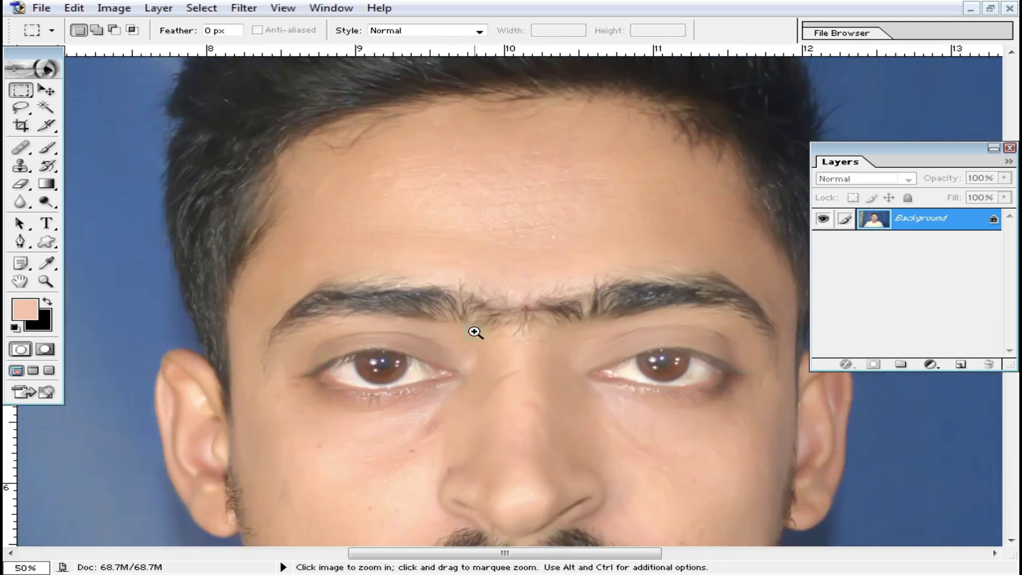
left_click(476, 332, "ctrl")
left_click_drag(474, 342, 478, 313)
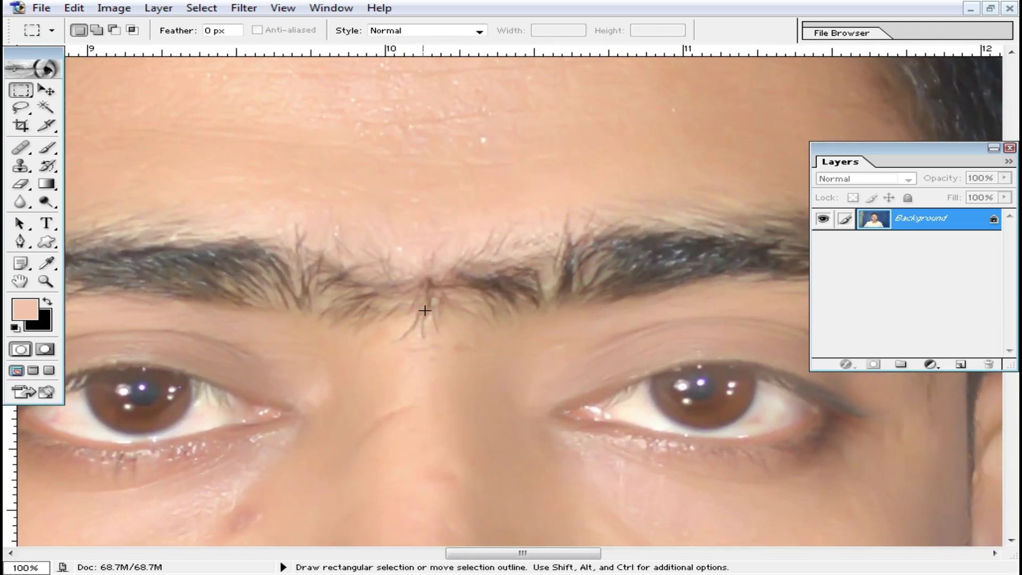
left_click_drag(22, 165, 78, 166)
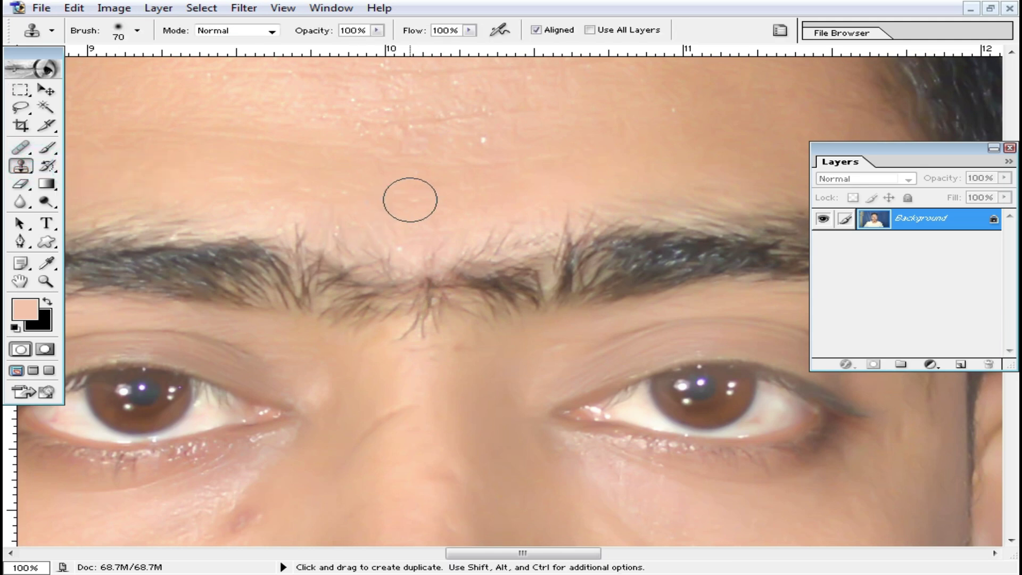
left_click(425, 378, "alt")
mouse_move(422, 329)
left_mouse_down()
mouse_move(424, 269)
mouse_move(416, 297)
mouse_move(440, 309)
left_mouse_up()
left_click(449, 286, "alt")
left_click_drag(454, 269, 467, 254)
left_click(457, 331, "alt")
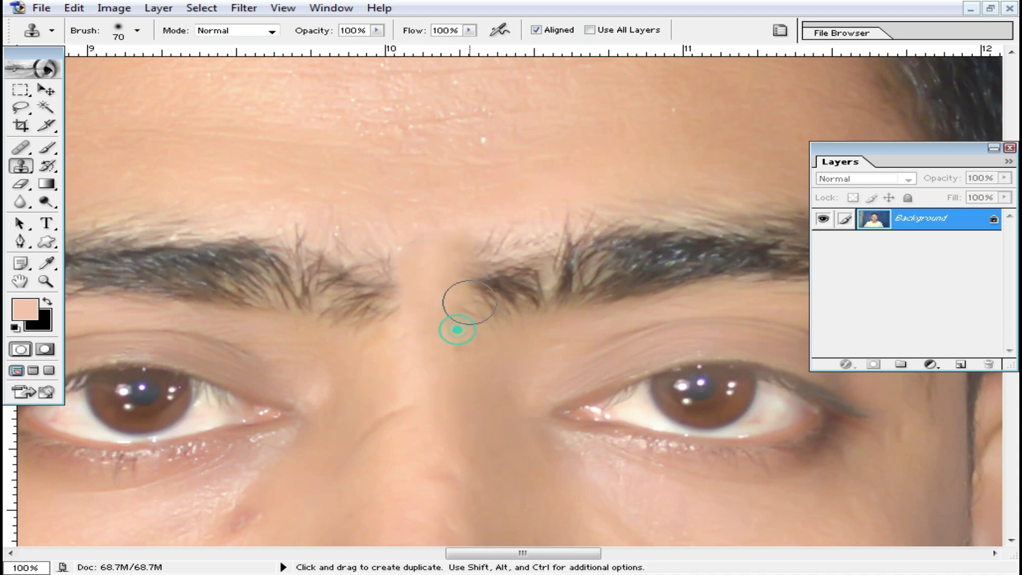
left_click_drag(461, 305, 481, 291)
left_click(468, 333, "alt")
left_click_drag(448, 218, 451, 241)
key("ctrl+z")
Lower the Clone Stamp opacity to 47% and blend the cloned skin in the middle of the eyebrow gap
left_click_drag(377, 30, 325, 46)
left_click(470, 193, "alt")
left_click(454, 250)
left_click(445, 190, "alt")
mouse_move(458, 251)
left_mouse_down()
mouse_move(460, 273)
mouse_move(466, 247)
left_mouse_up()
left_click(437, 375, "alt")
left_click(462, 306)
Clone sampled skin over the stray hairs at the inner end of the image-left eyebrow
left_click(390, 319, "alt")
mouse_move(377, 281)
left_mouse_down()
mouse_move(384, 374)
mouse_move(368, 228)
mouse_move(384, 248)
mouse_move(385, 276)
left_mouse_up()
left_click(382, 374, "alt")
left_click(378, 241, "alt")
left_click(391, 313, "alt")
mouse_move(378, 315)
left_mouse_down()
mouse_move(380, 341)
mouse_move(374, 295)
mouse_move(329, 207)
mouse_move(360, 260)
left_mouse_up()
left_click(386, 304, "alt")
left_click(332, 209, "alt")
left_click(374, 322, "alt")
left_click(346, 321)
Clone sampled skin over the stray hairs at the inner end of the image-right eyebrow and even out the gap
left_click(473, 204, "alt")
left_click_drag(476, 254, 495, 321)
left_click(509, 342, "alt")
left_click(477, 357, "alt")
left_click(442, 254, "alt")
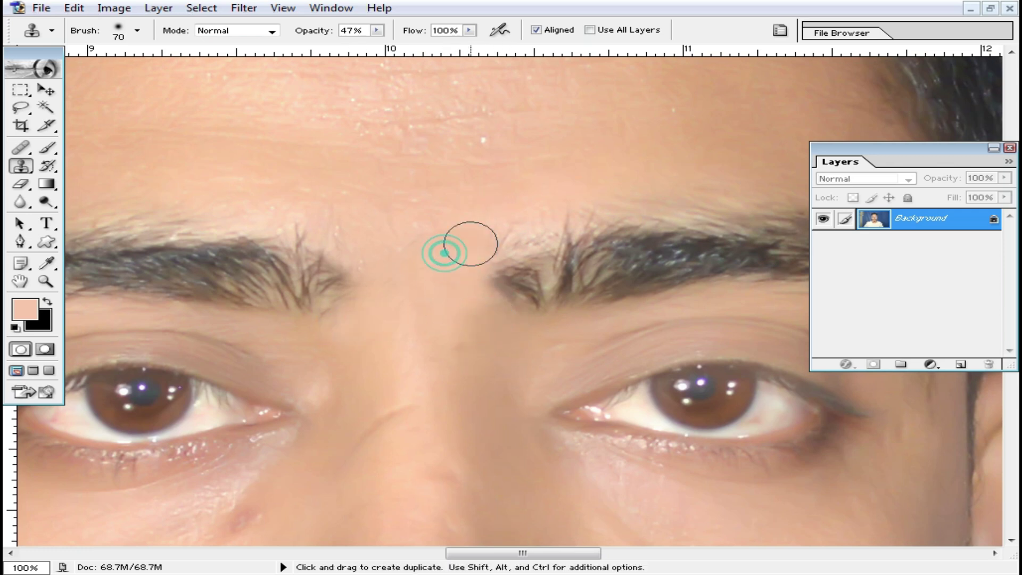
left_click_drag(470, 244, 464, 255)
left_click(475, 242, "alt")
left_click(426, 270, "alt")
left_click(447, 330, "alt")
left_click(463, 335, "alt")
Heal the crease and marks on the nose bridge with a 15 px Healing Brush, sampling the skin beside them
mouse_move(562, 345)
left_mouse_down()
mouse_move(485, 277)
mouse_move(493, 246)
mouse_move(452, 272)
left_mouse_up()
left_click(510, 235, "ctrl")
left_click(472, 275, "alt")
scroll(482, 298, "down", 2)
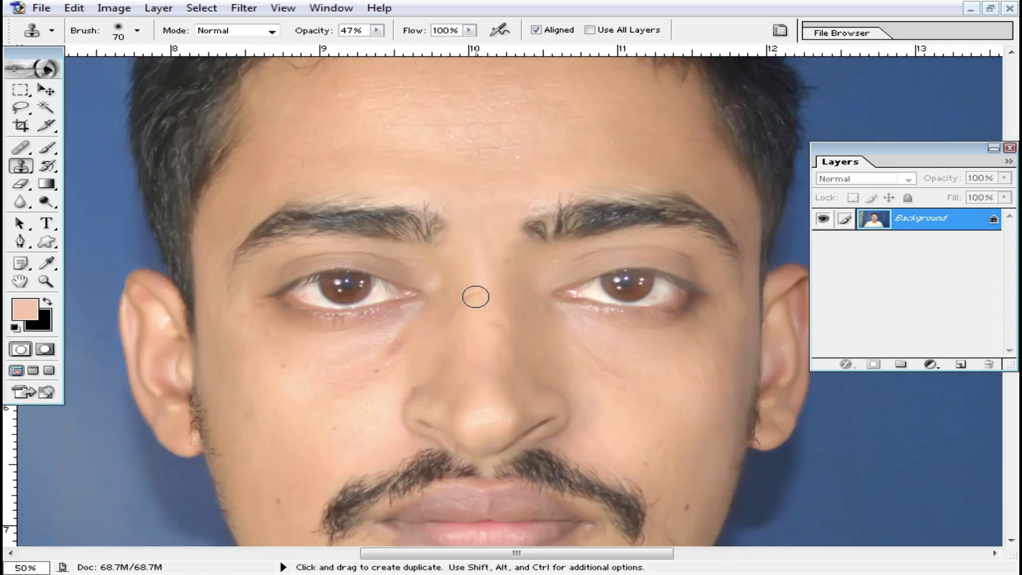
left_click(493, 290, "ctrl")
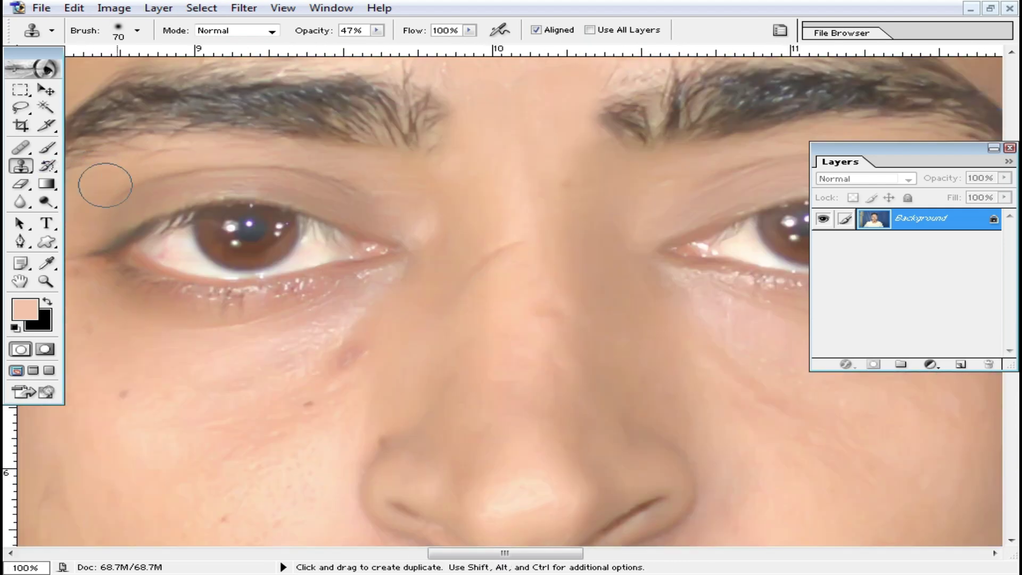
left_click_drag(450, 286, 463, 255)
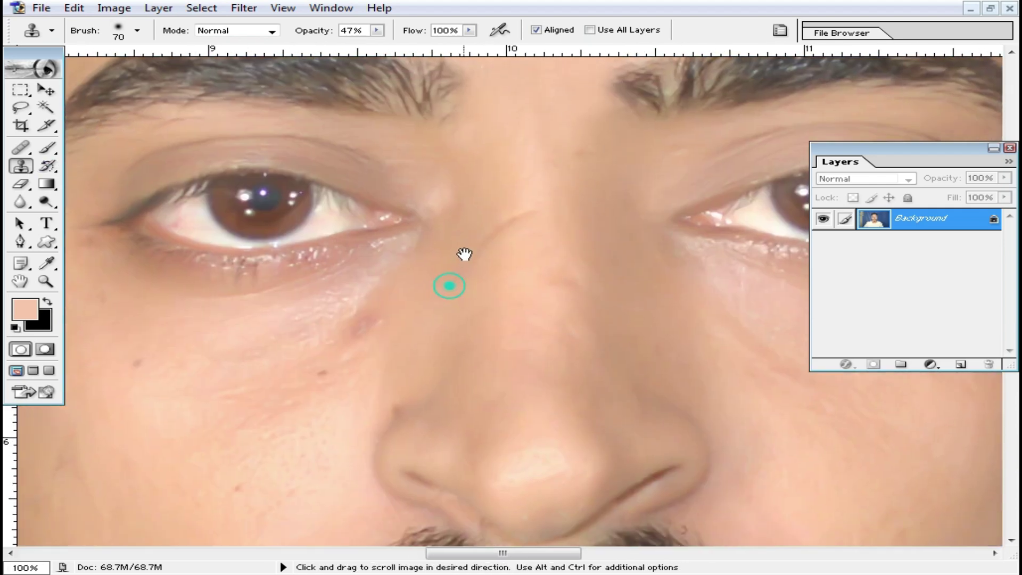
left_click(20, 149)
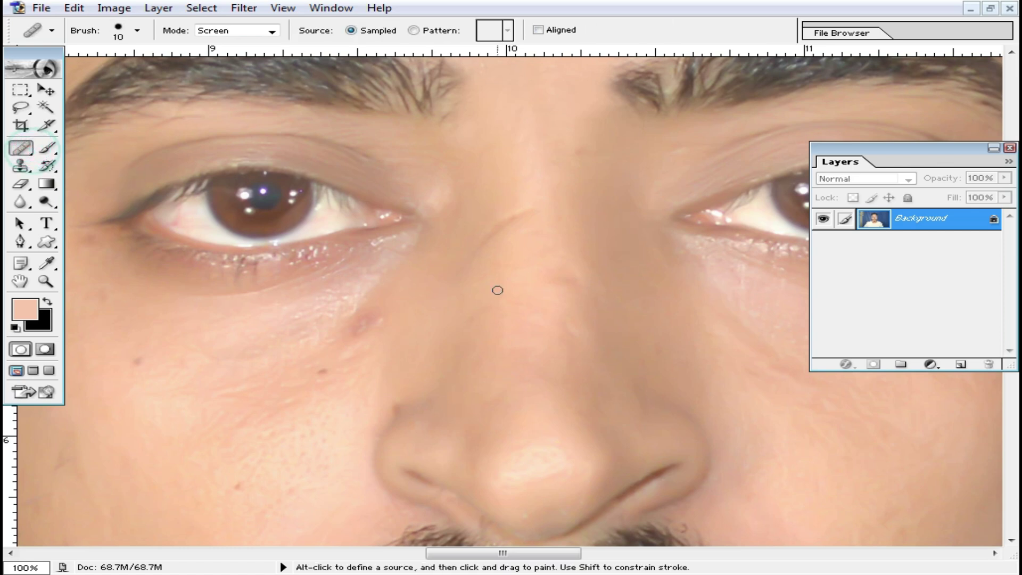
right_click(500, 269)
left_click_drag(534, 298, 537, 296)
left_click(481, 268, "alt")
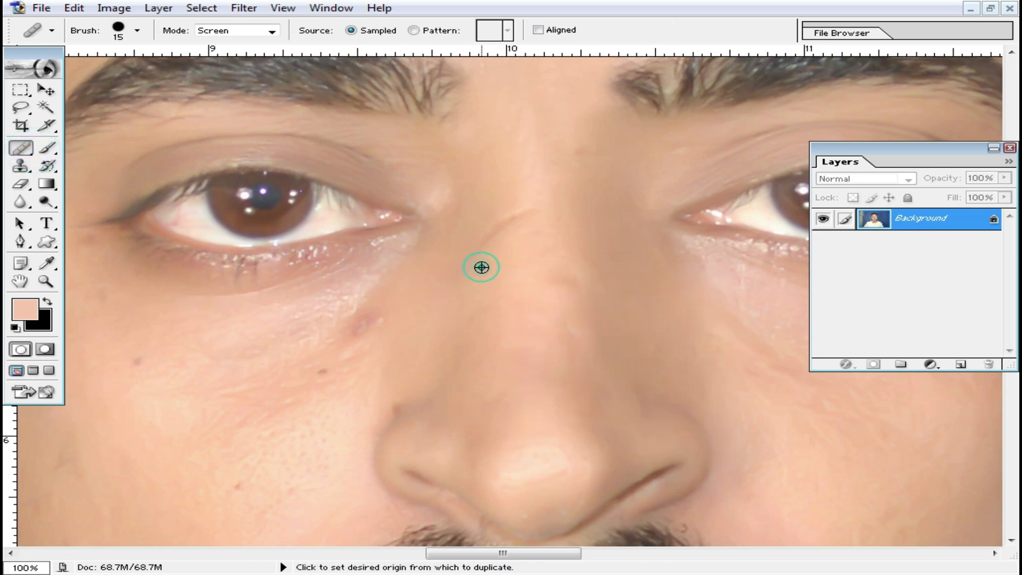
mouse_move(489, 235)
left_mouse_down()
mouse_move(524, 207)
mouse_move(487, 245)
left_mouse_up()
left_click(539, 229, "alt")
left_click_drag(562, 270, 574, 281)
left_click(562, 270)
Enlarge the Healing Brush to 26 px and heal the reddish blemish between the image-left eye and the nose
left_click_drag(365, 319, 380, 295)
right_click(456, 289)
mouse_move(392, 365)
left_mouse_down()
mouse_move(456, 289)
mouse_move(495, 318)
left_mouse_up()
left_click(469, 237)
left_click(405, 278, "alt")
left_click(385, 299)
left_click_drag(377, 304, 408, 280)
Heal the small dark spots across the image-left cheek using nearby clean skin as the source
left_click(317, 365, "alt")
left_click(303, 414)
left_click(206, 283)
left_click(185, 261, "alt")
left_click(162, 221)
left_click_drag(160, 335, 193, 267)
left_click(160, 281, "alt")
left_click(168, 327)
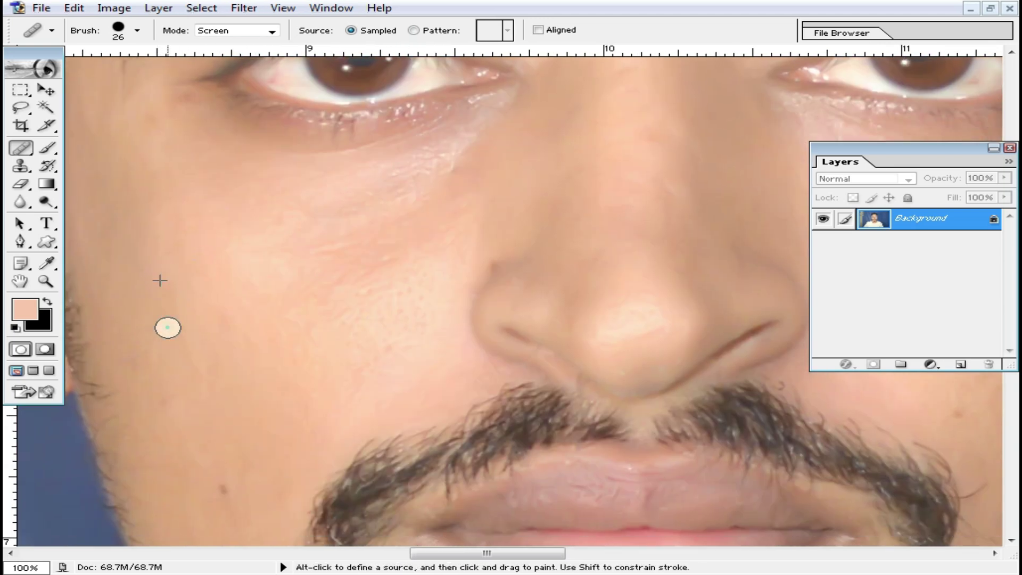
Heal the spot beside the nostril and the uneven skin on the nose with samples from the nose
left_click(527, 221, "alt")
left_click(486, 267)
left_click(616, 257, "alt")
left_click(616, 303)
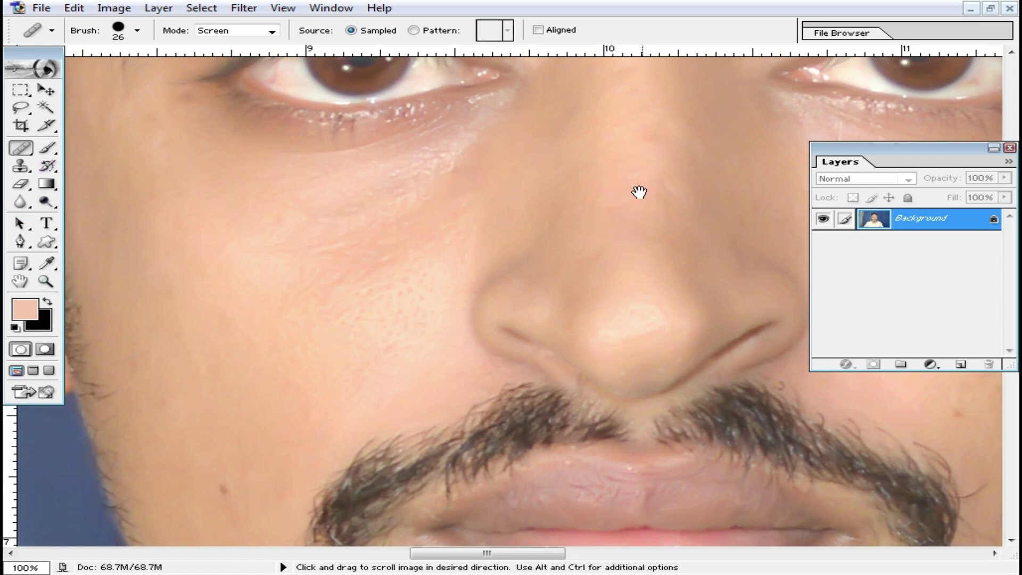
Heal the remaining spots on the image-right cheek and check the retouched face in the wider portrait
left_click_drag(797, 213, 520, 298)
left_click(391, 222)
left_click(372, 182, "alt")
left_click(361, 159)
left_click(429, 201, "alt")
left_click_drag(561, 271, 576, 296)
left_click(448, 277, "alt")
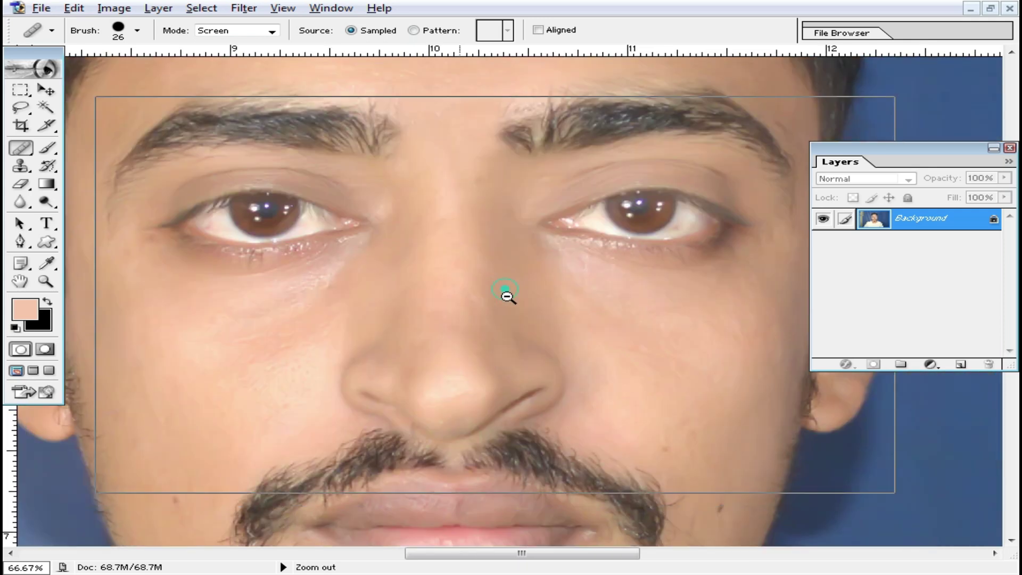
left_click(507, 294, "alt")
left_click(496, 286, "alt")
left_click(496, 286, "alt")
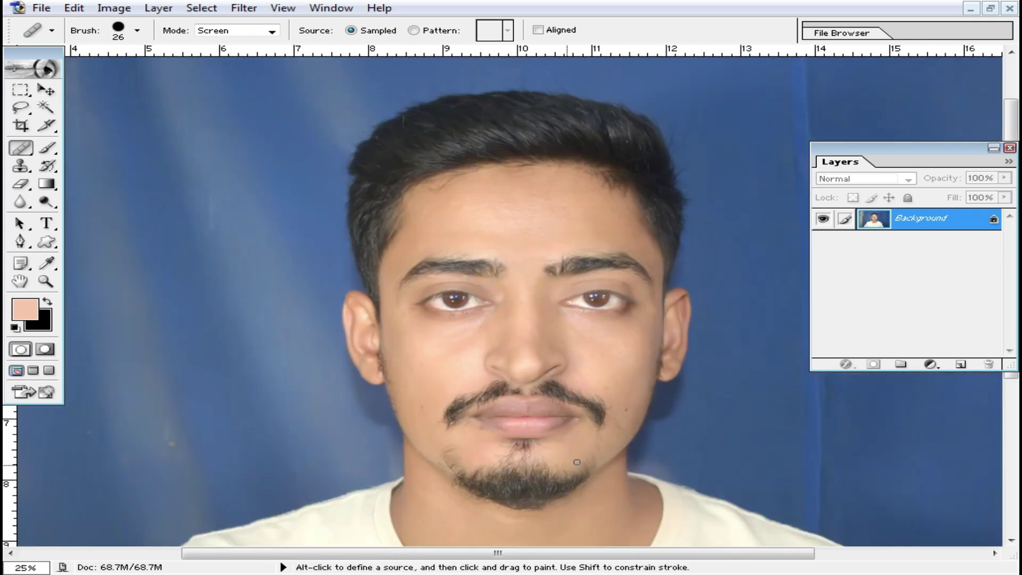
Open the bearded man's portrait DSC_0385.JPG from the Desktop and maximize its window
left_click(990, 8)
key("ctrl+o")
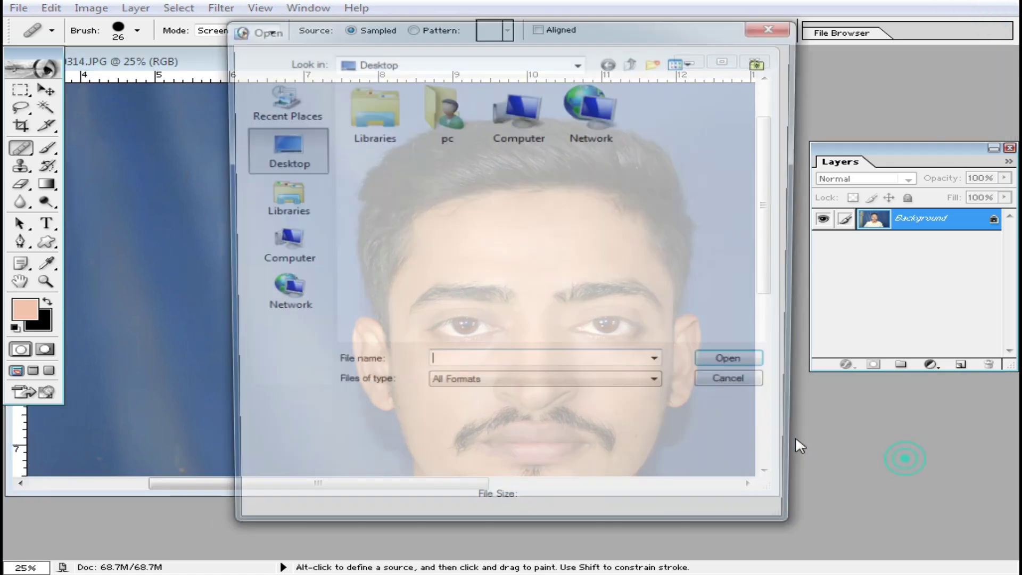
scroll(669, 336, "down", 1)
double_click(444, 318)
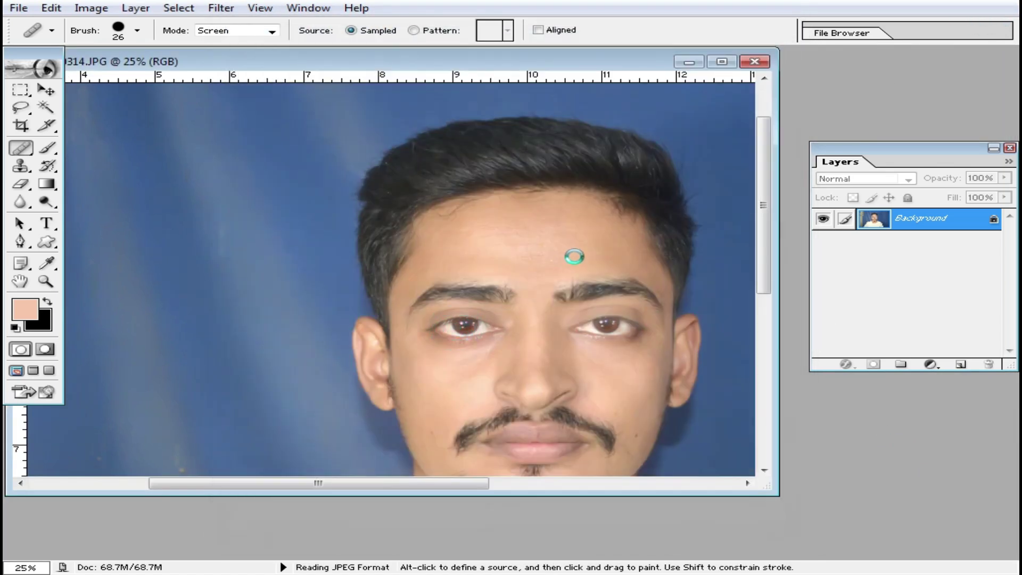
double_click(530, 69)
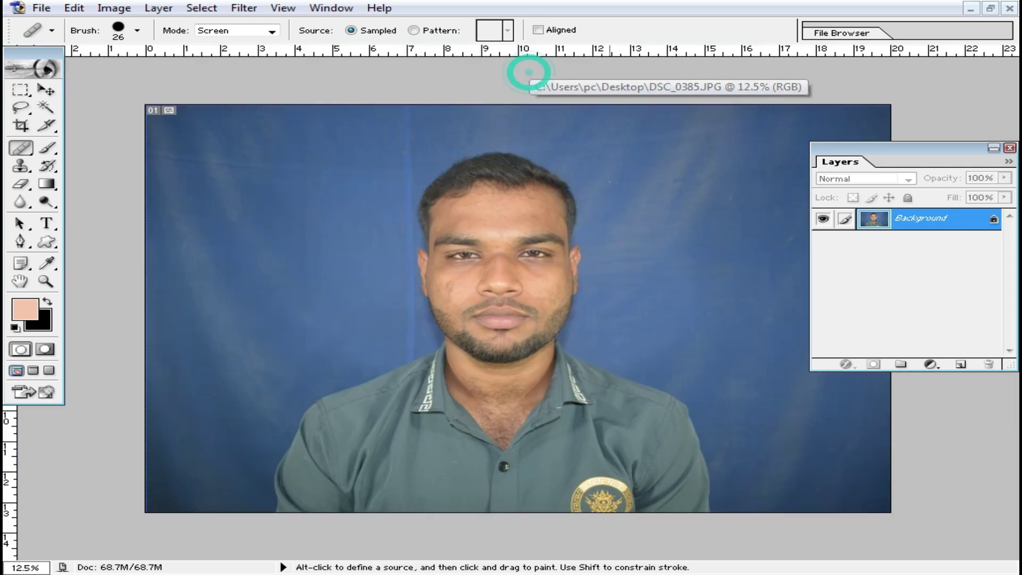
Brighten the bearded portrait with an RGB Curves point at input 117, output 149
left_click(487, 338, "ctrl")
left_click(491, 339, "ctrl")
left_click(543, 335, "ctrl")
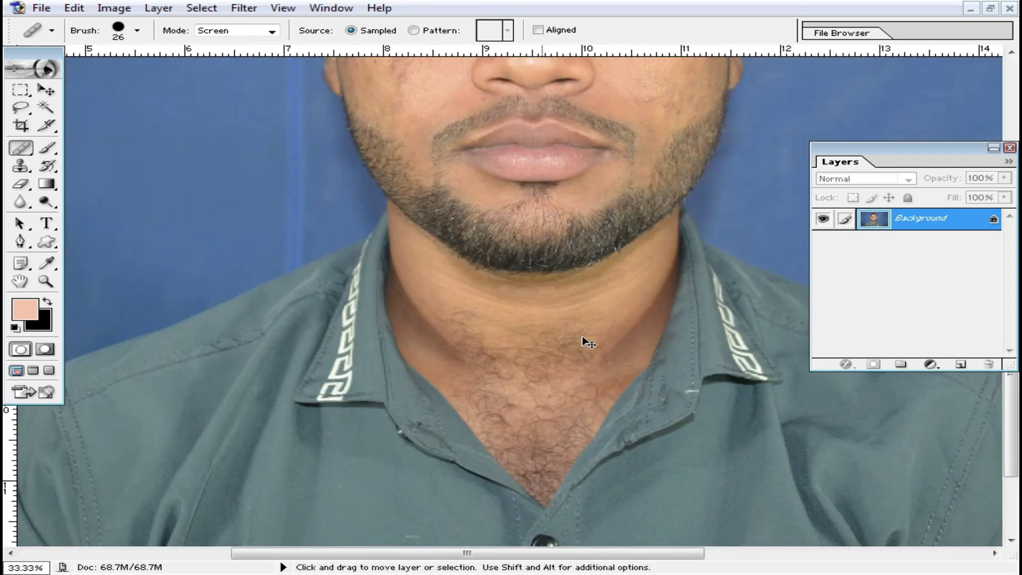
key("ctrl+m")
left_click_drag(797, 377, 786, 371)
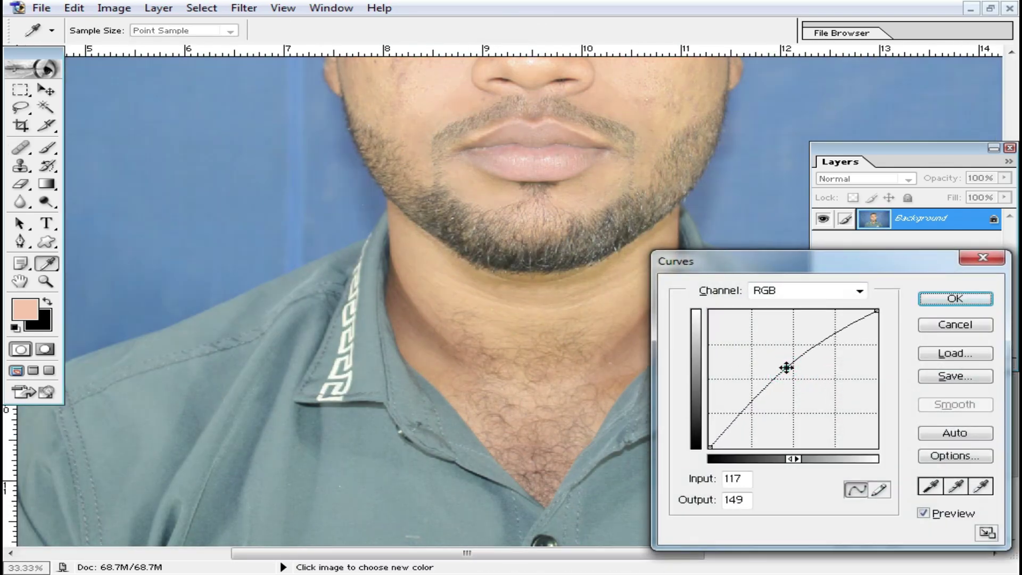
left_click(953, 301)
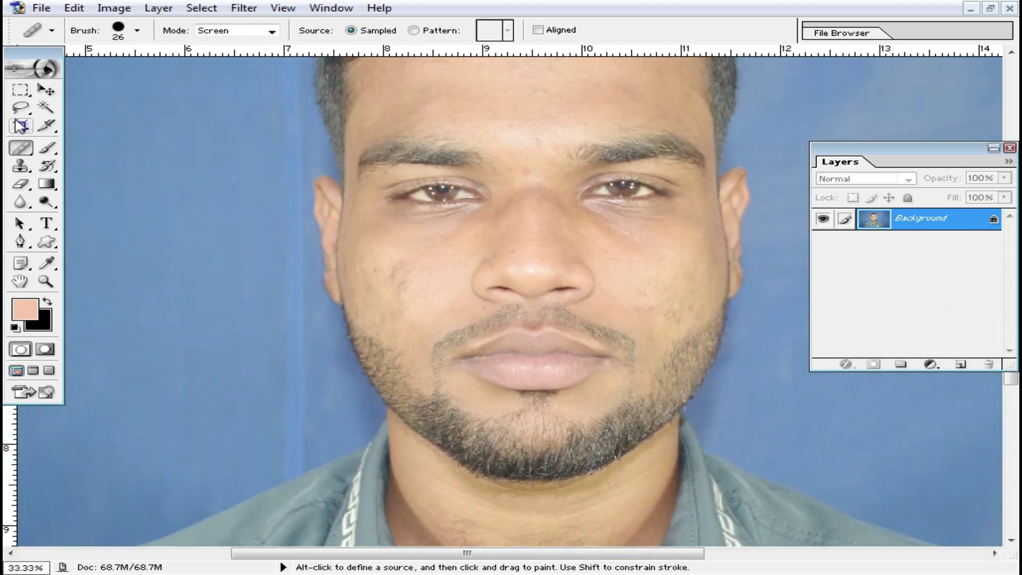
Outline the beard along the jaw and chin from ear to ear with the freehand Lasso
left_click(20, 109)
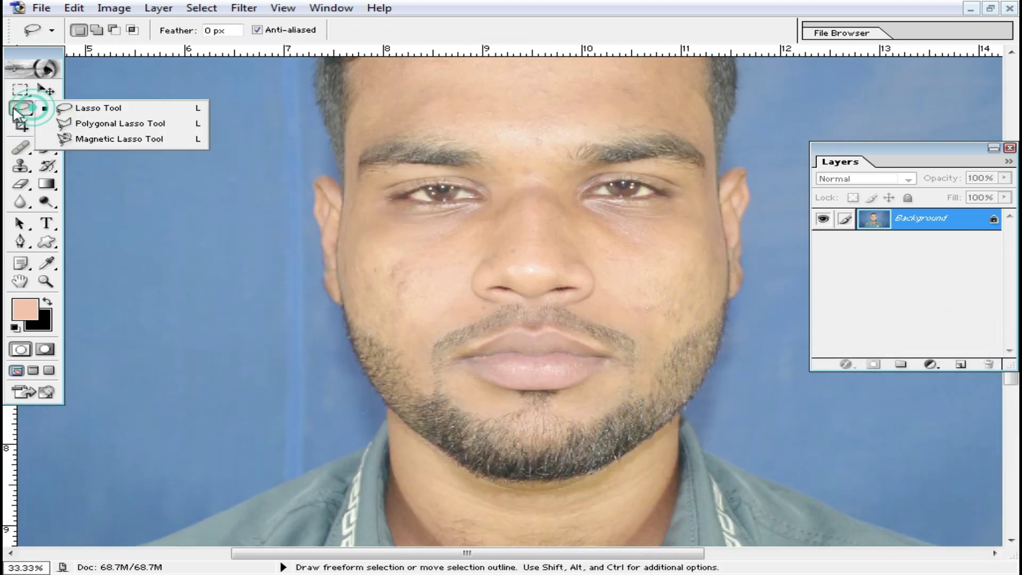
left_click(75, 109)
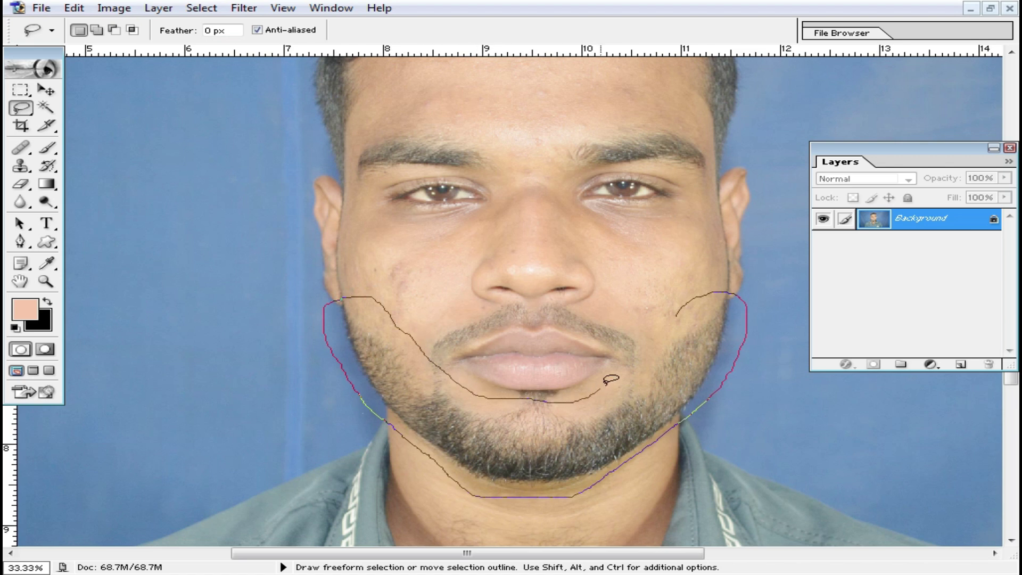
left_click_drag(675, 321, 675, 323)
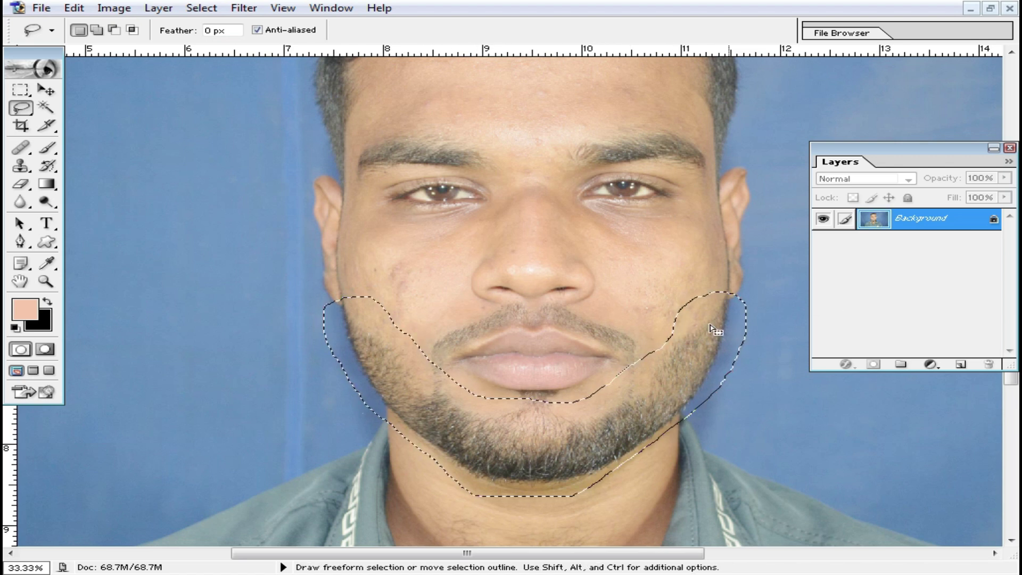
right_click(445, 389)
left_click(503, 330)
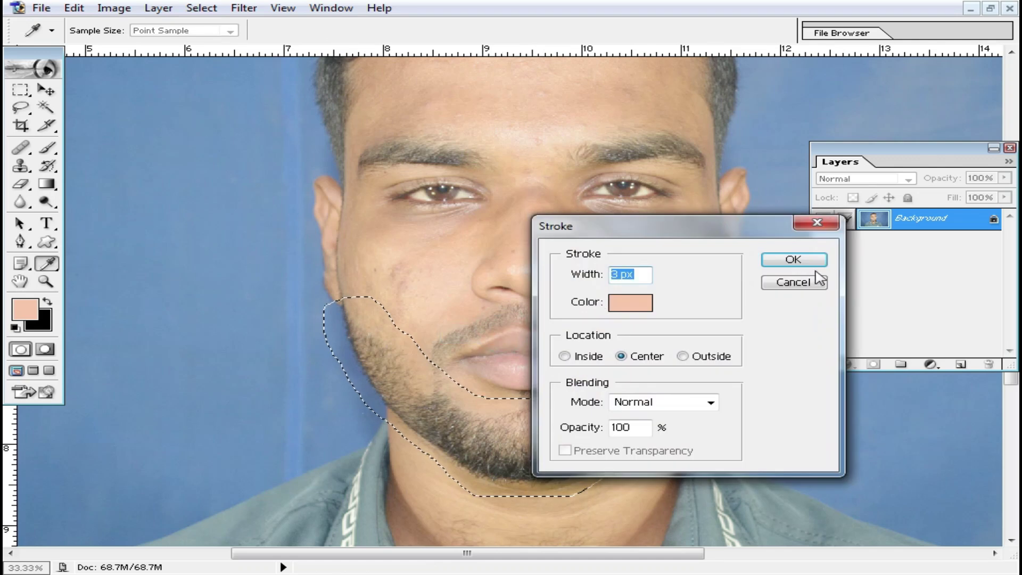
left_click(796, 277)
Feather the lassoed beard selection with a 10-pixel radius
right_click(425, 391)
left_click(481, 147)
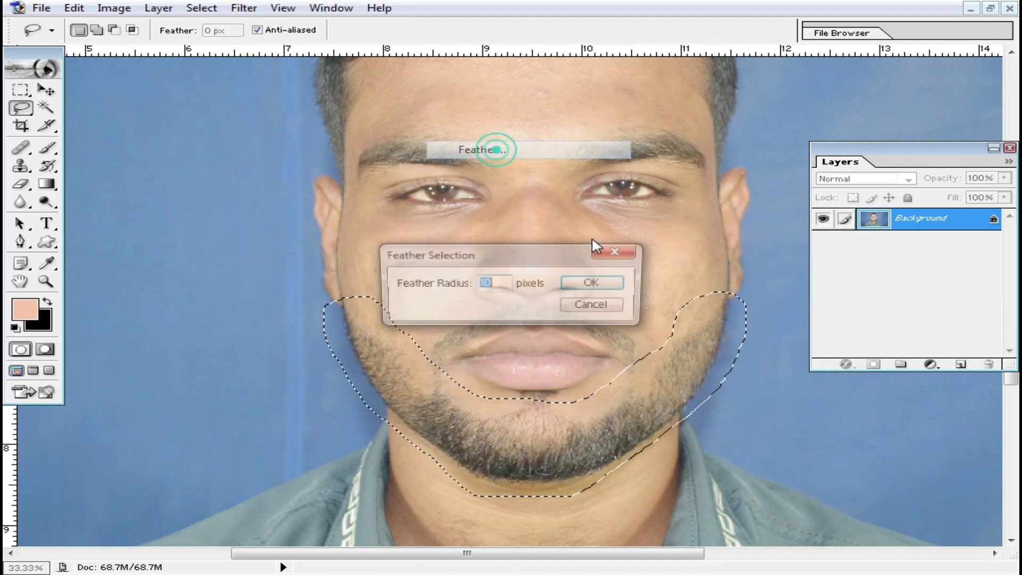
left_click(595, 283)
Copy the feathered beard from DSC_0385.JPG into the retouched portrait as a new layer and maximize that portrait
left_click(990, 8)
left_click_drag(441, 68, 716, 56)
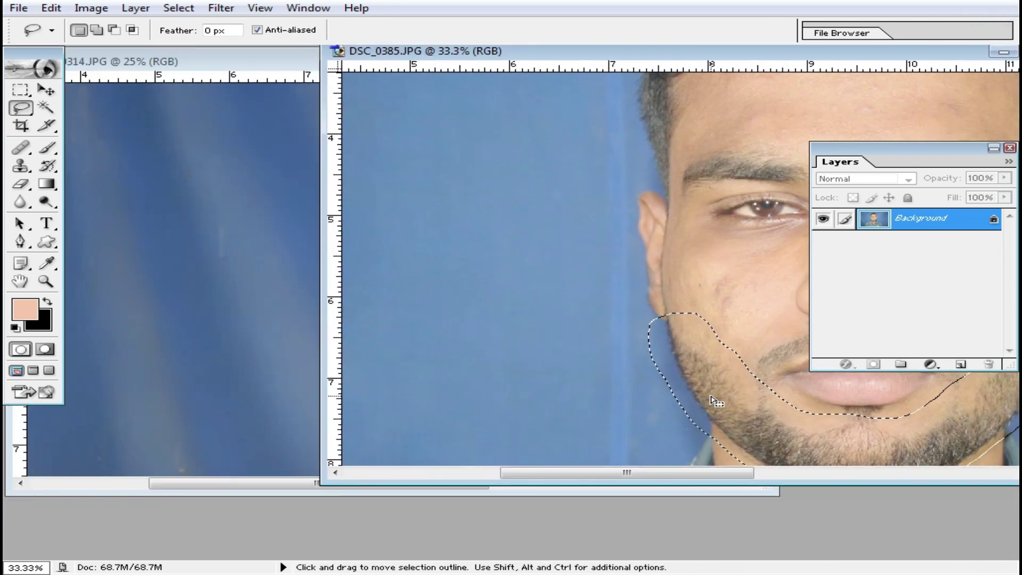
left_click_drag(728, 394, 224, 314)
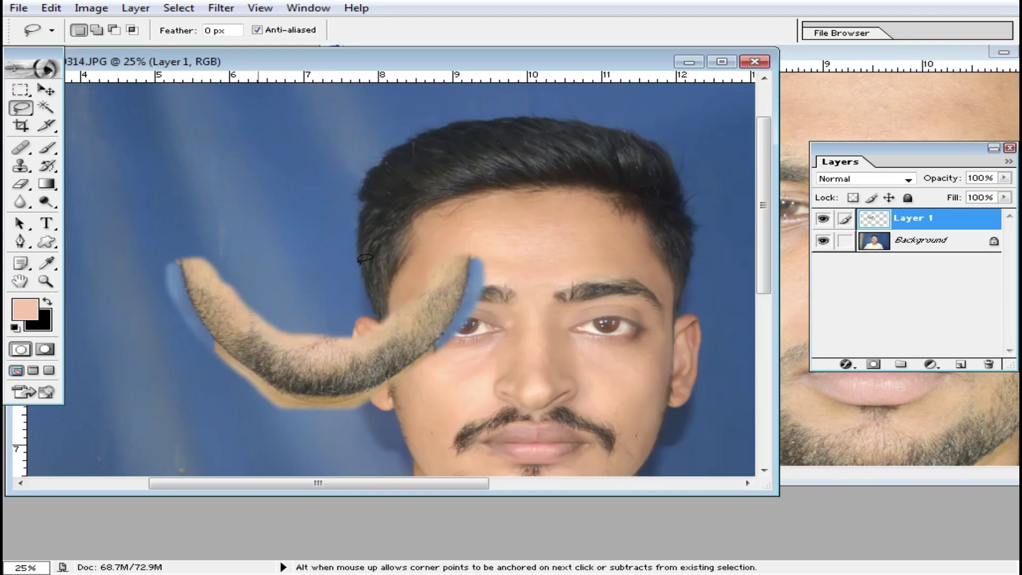
double_click(508, 69)
Move the beard layer onto the man's chin and jaw so it sits below his lips
left_click(47, 91)
left_click_drag(330, 323, 521, 461)
left_click(539, 433, "ctrl")
left_click(542, 433, "ctrl")
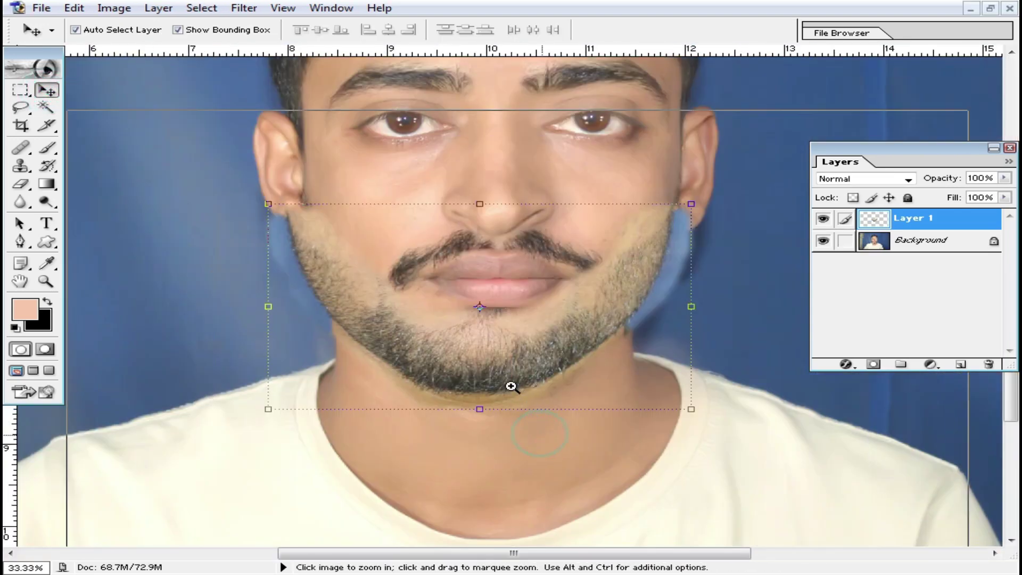
left_click_drag(504, 369, 496, 522)
left_click_drag(466, 326, 490, 341)
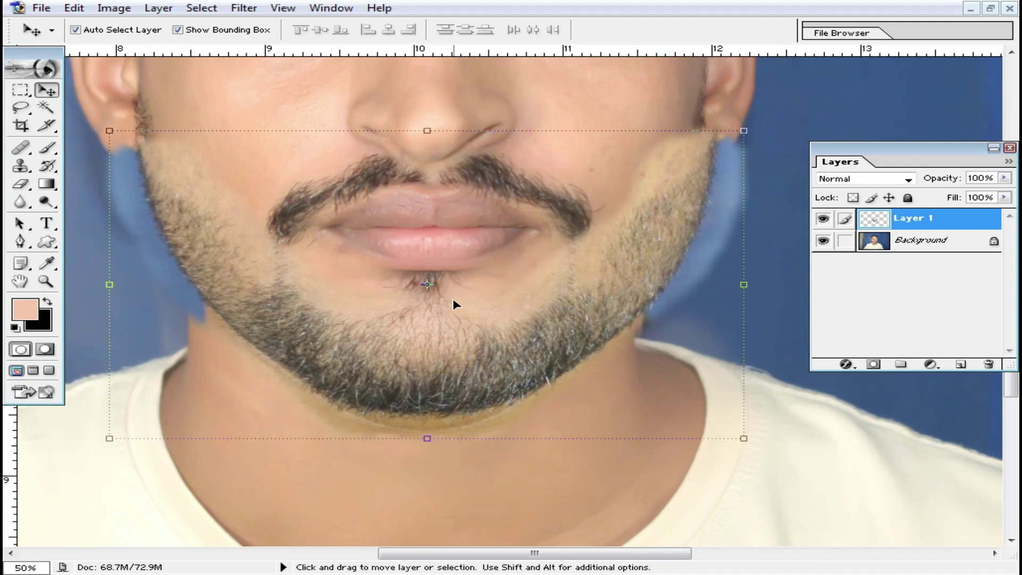
Lower the beard layer's fill to 58% and nudge it up and left to follow the jawline
left_click(1005, 198)
left_click_drag(1003, 212, 969, 217)
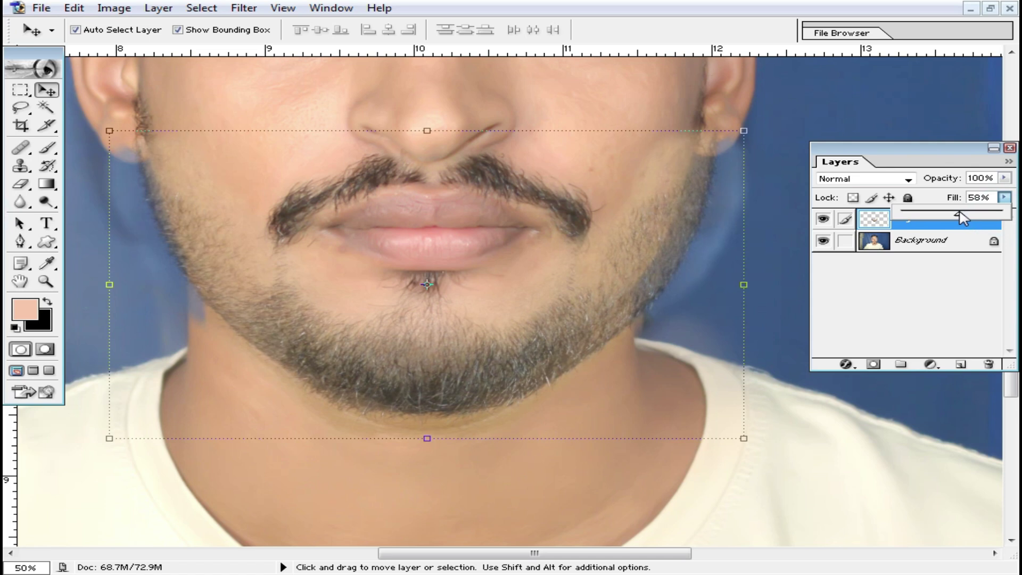
left_click_drag(613, 228, 592, 219)
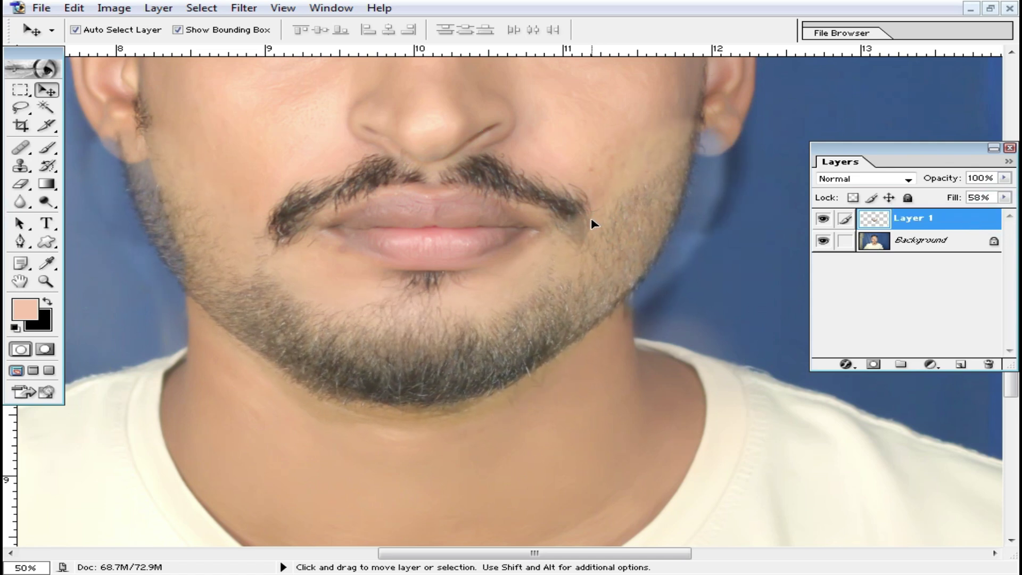
Scale the beard layer to 95.0% width and 99.2% height and align it with the man's jawline
left_click_drag(86, 123, 118, 126)
left_click(315, 198, "ctrl")
left_click(315, 198, "ctrl")
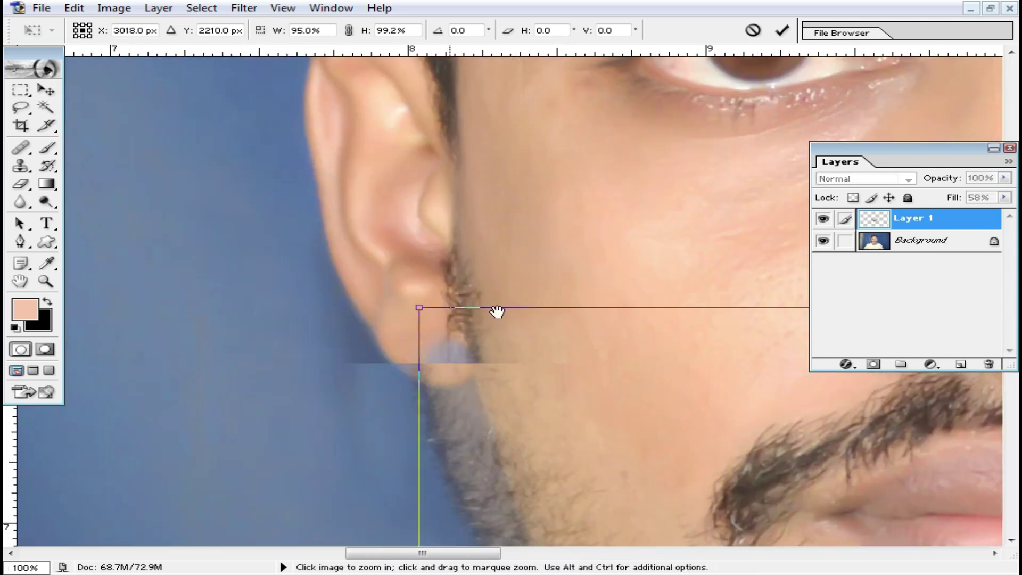
left_click_drag(603, 414, 366, 212)
left_click_drag(365, 288, 565, 241)
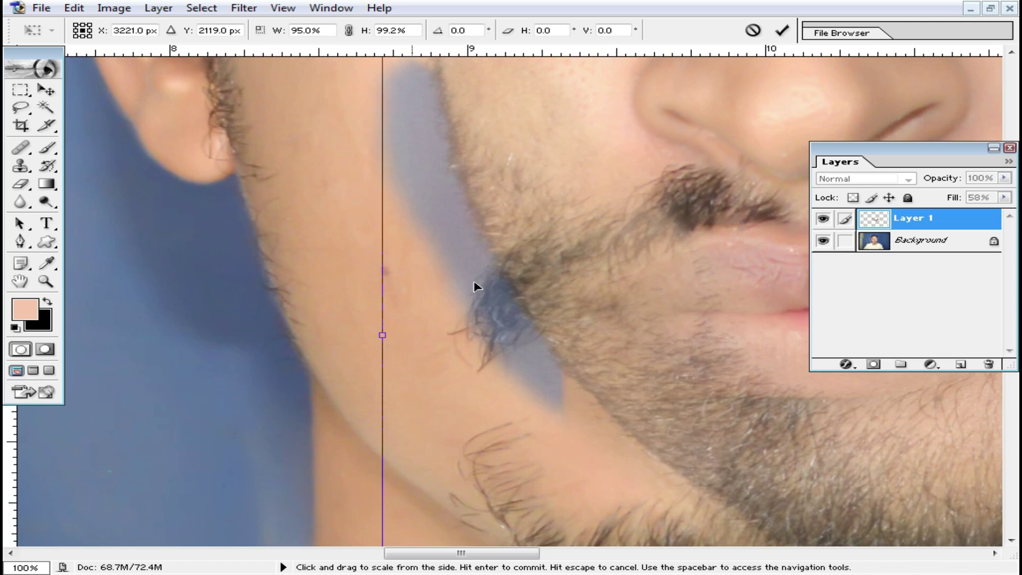
left_click_drag(507, 222, 339, 283)
key("ctrl+minus")
left_click_drag(686, 325, 288, 261)
scroll(672, 176, "up", 2)
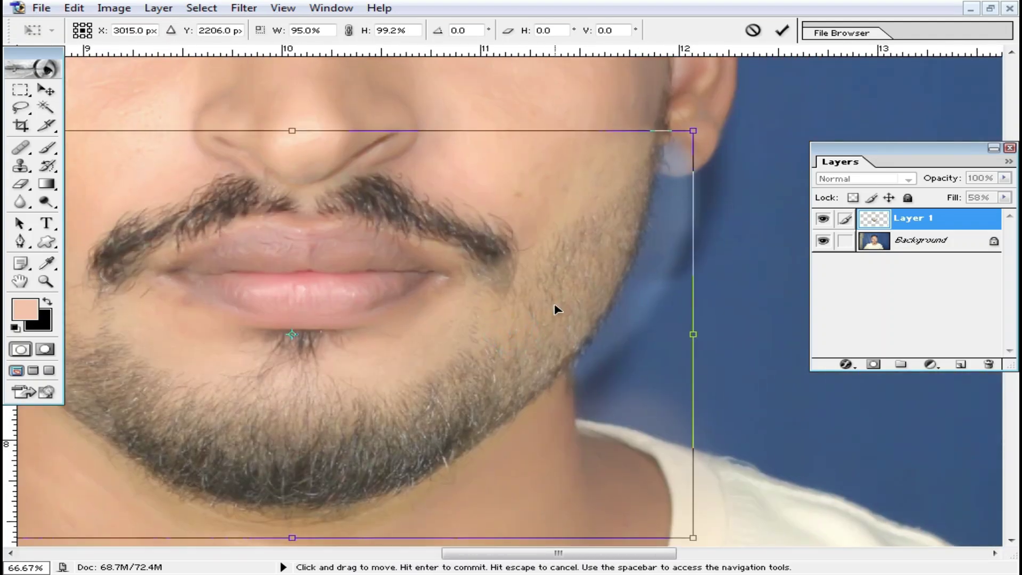
left_click(392, 365, "ctrl+alt")
mouse_move(433, 427)
left_mouse_down()
mouse_move(434, 436)
mouse_move(435, 402)
mouse_move(436, 436)
left_mouse_up()
double_click(456, 353)
Raise the beard layer's fill to 81%
scroll(741, 253, "up", 4)
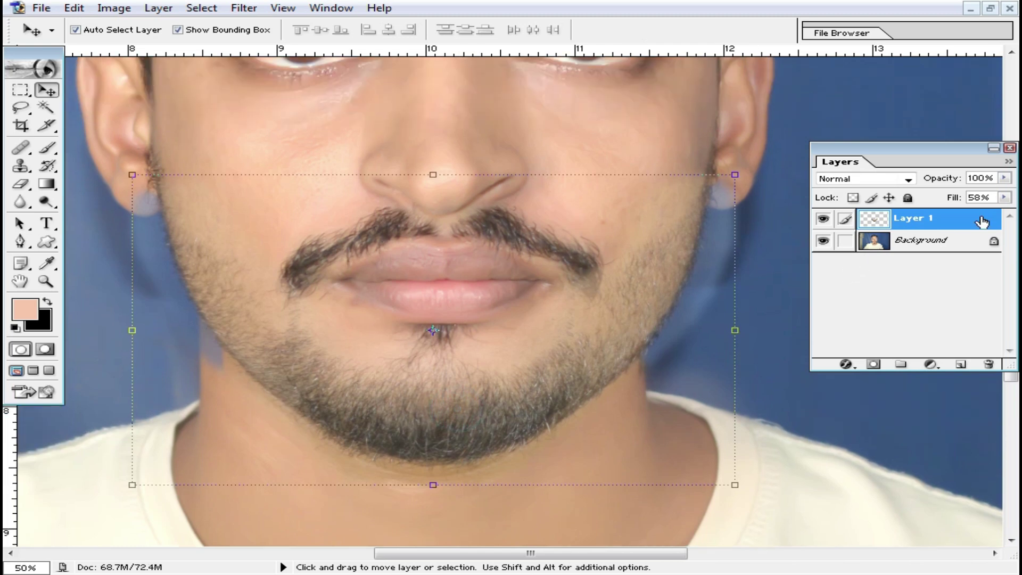
mouse_move(1004, 197)
left_mouse_down()
mouse_move(992, 226)
mouse_move(980, 218)
left_mouse_up()
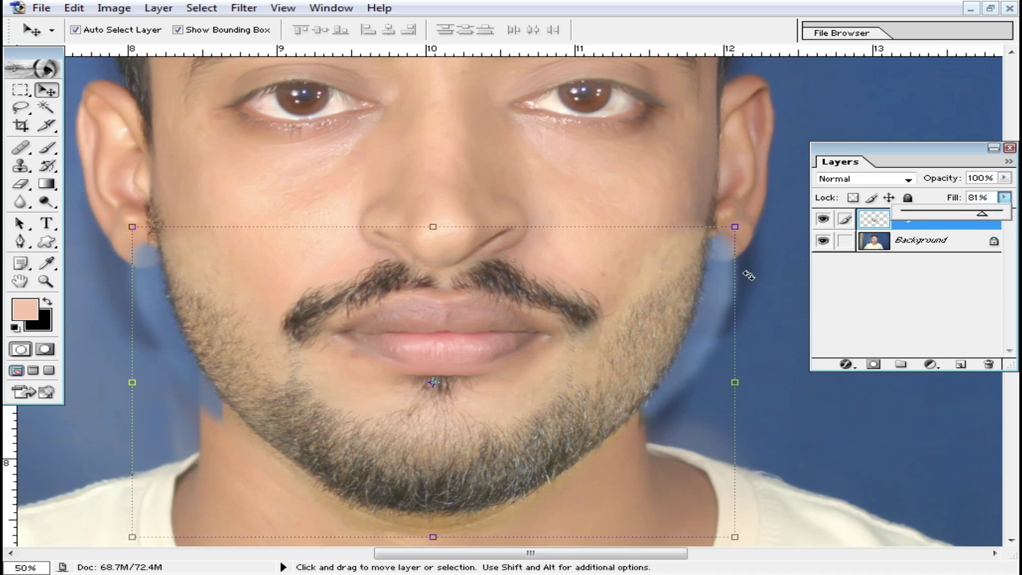
left_click(468, 293, "ctrl")
Erase the beard layer's excess over the cheek, earlobe and background on the image's left side, reducing the eraser brush to 61
left_click(23, 185)
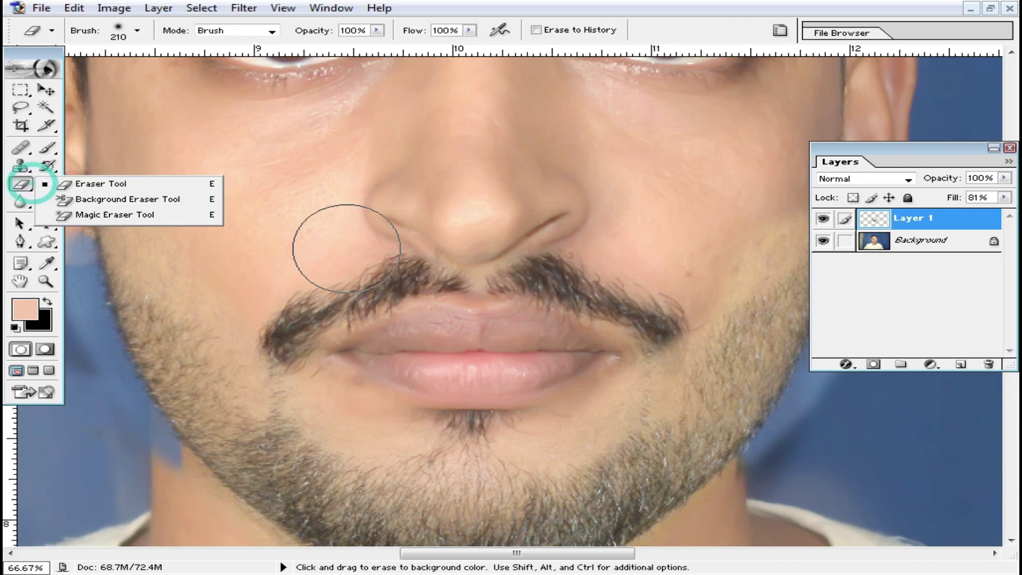
left_click(278, 251)
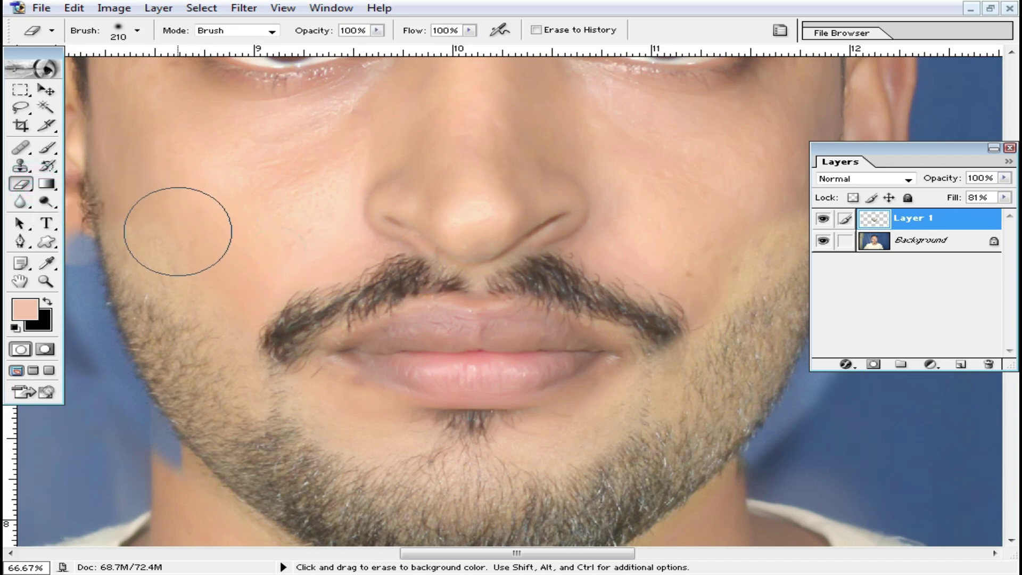
mouse_move(240, 276)
left_mouse_down()
mouse_move(279, 240)
mouse_move(344, 286)
left_mouse_up()
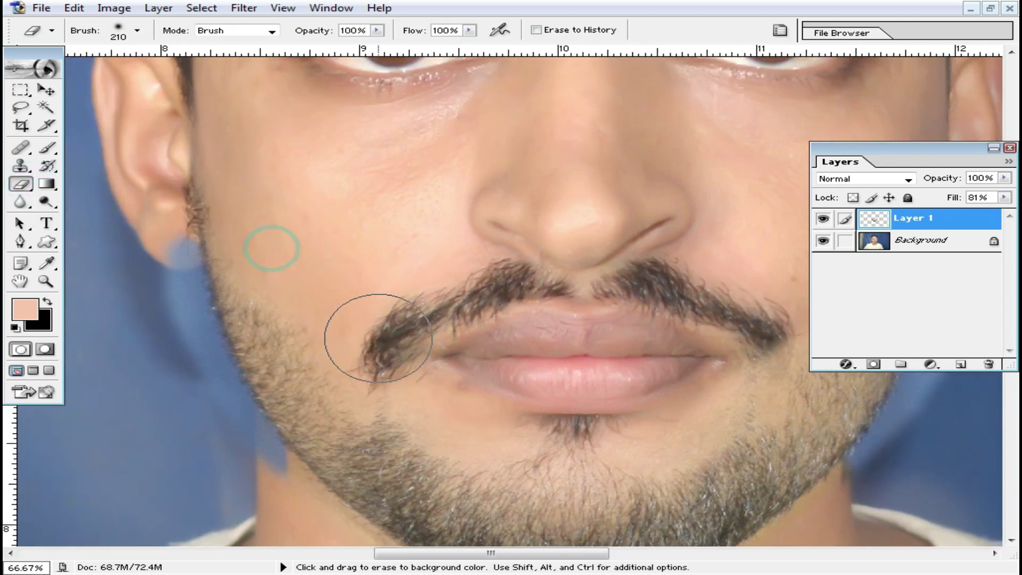
right_click(354, 336)
left_click_drag(449, 281, 363, 282)
left_click(179, 242)
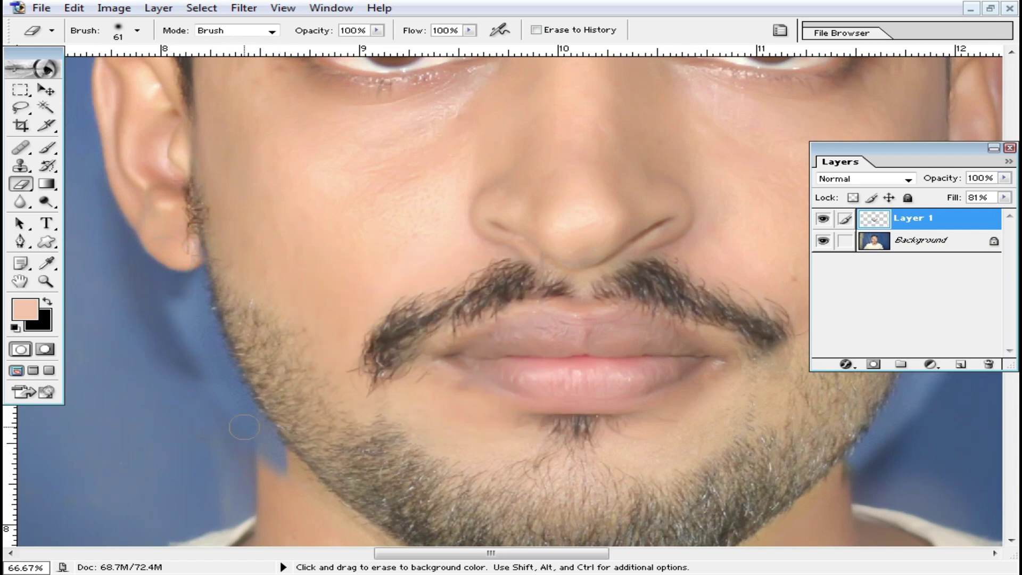
left_click_drag(245, 423, 278, 469)
Erase the beard layer's excess around the right moustache tip and upper cheek, enlarging the eraser brush to 112
left_click_drag(543, 369, 152, 299)
left_click_drag(377, 254, 375, 308)
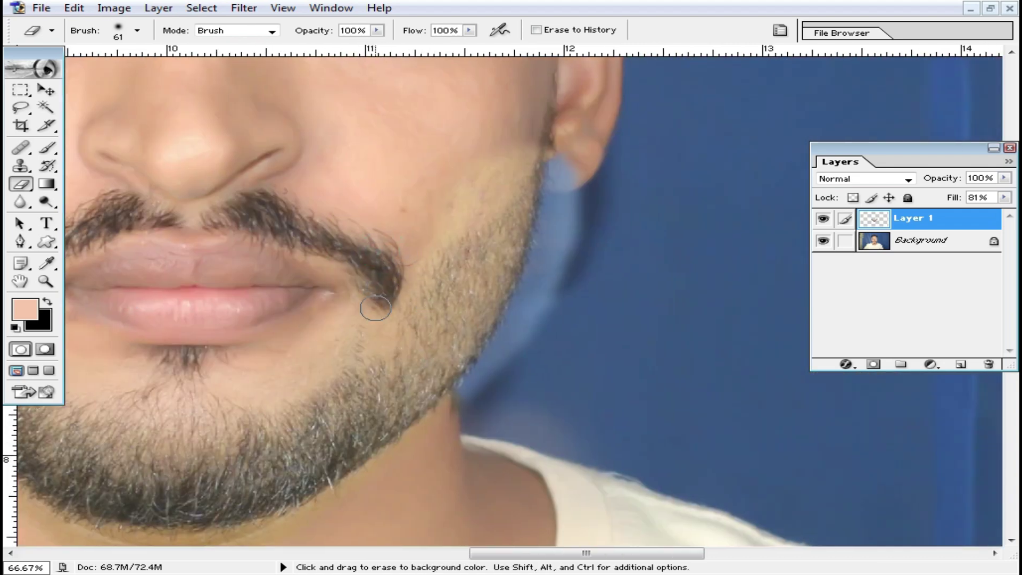
right_click(450, 212)
left_click_drag(562, 243, 570, 245)
mouse_move(464, 139)
left_mouse_down()
mouse_move(490, 144)
mouse_move(456, 185)
left_mouse_up()
Set the eraser opacity to 48% and soften the beard layer's leftover edges around the right earlobe and cheek
left_click_drag(379, 32, 326, 47)
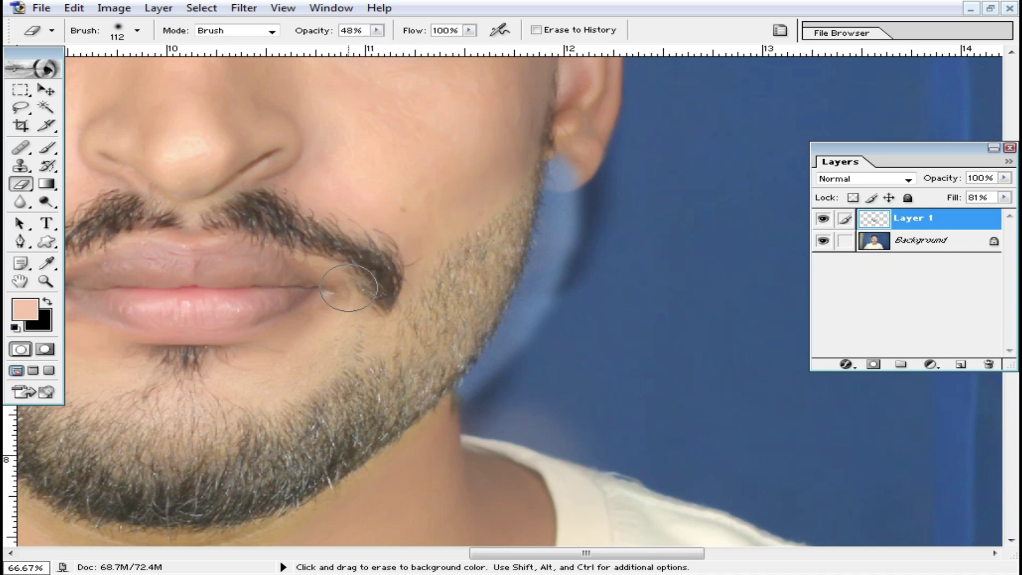
left_click_drag(574, 192, 580, 190)
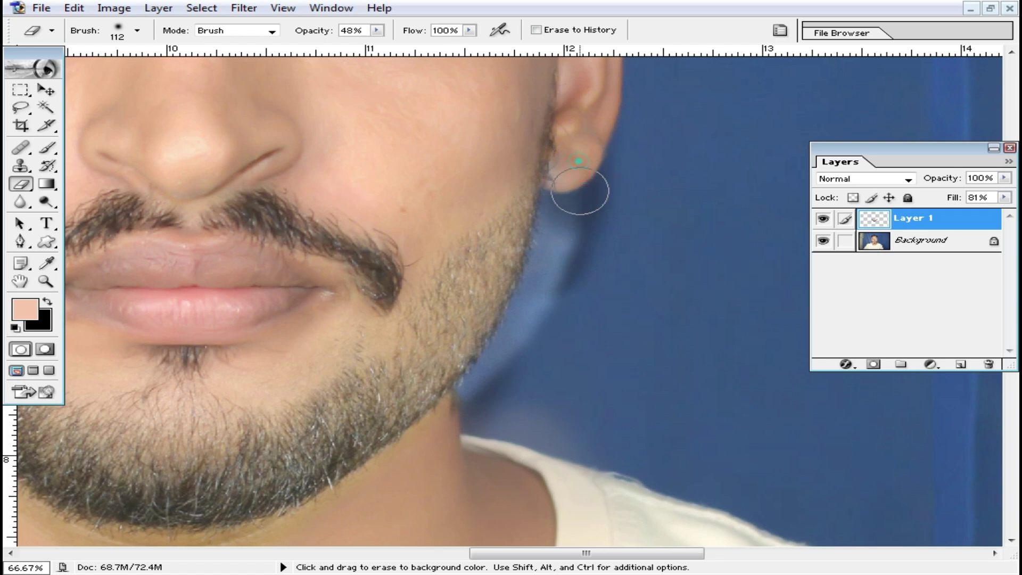
left_click_drag(433, 285, 539, 260)
left_click(502, 218)
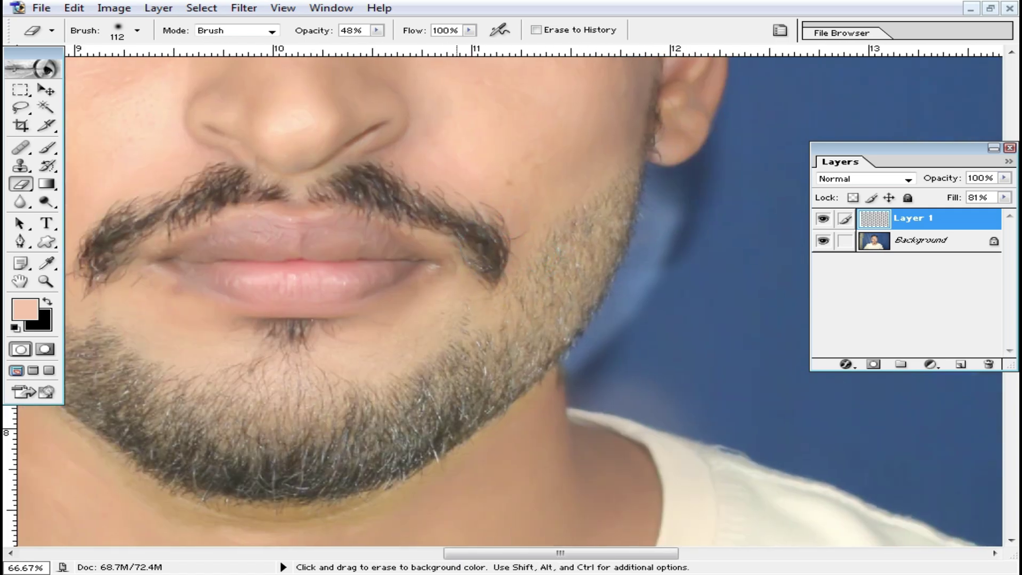
Soften the beard layer's upper edge along the left cheek and sideburn with the 48% eraser
left_click_drag(457, 285, 577, 261)
left_click_drag(322, 253, 363, 258)
left_click_drag(167, 161, 234, 213)
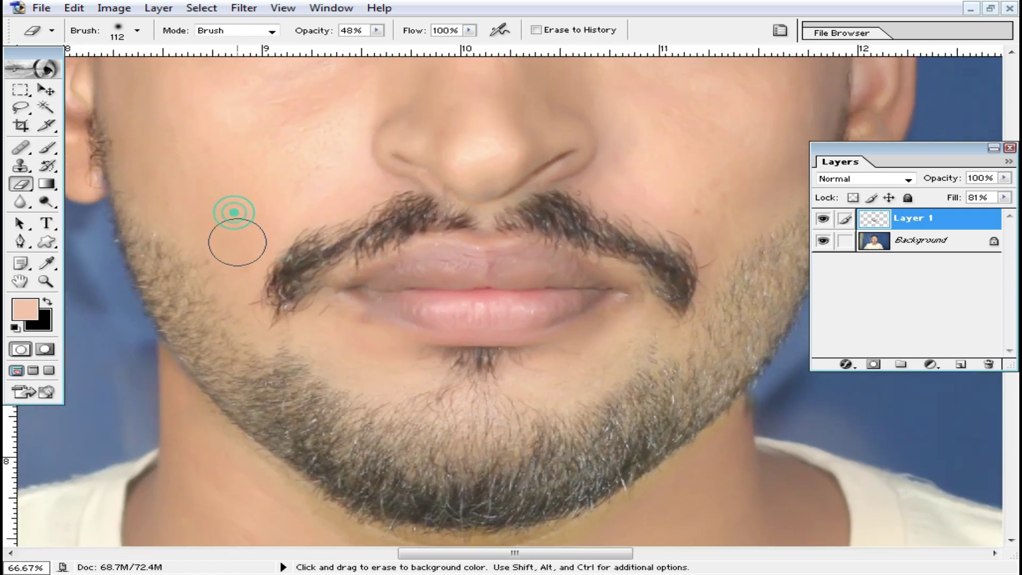
left_click_drag(120, 155, 174, 171)
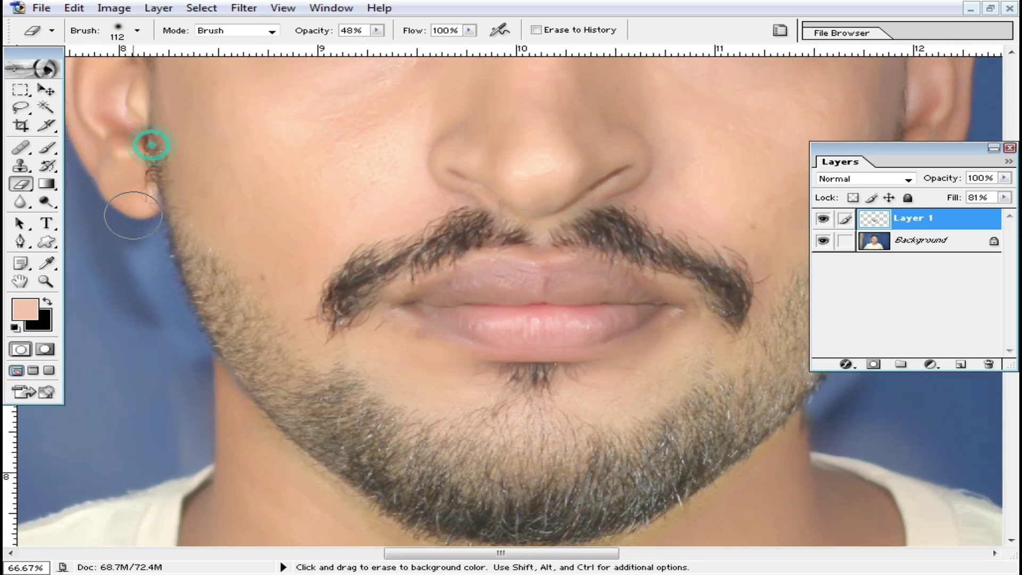
Try the beard layer at full fill, then set its fill to 77%
key("ctrl+minus")
scroll(630, 301, "down", 3)
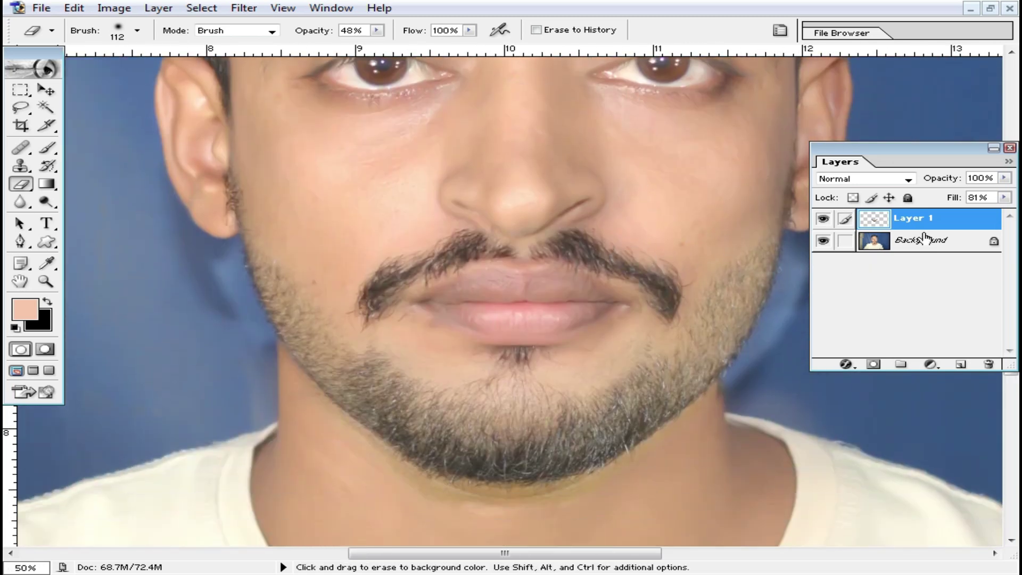
left_click(1005, 198)
left_click_drag(987, 215, 1016, 219)
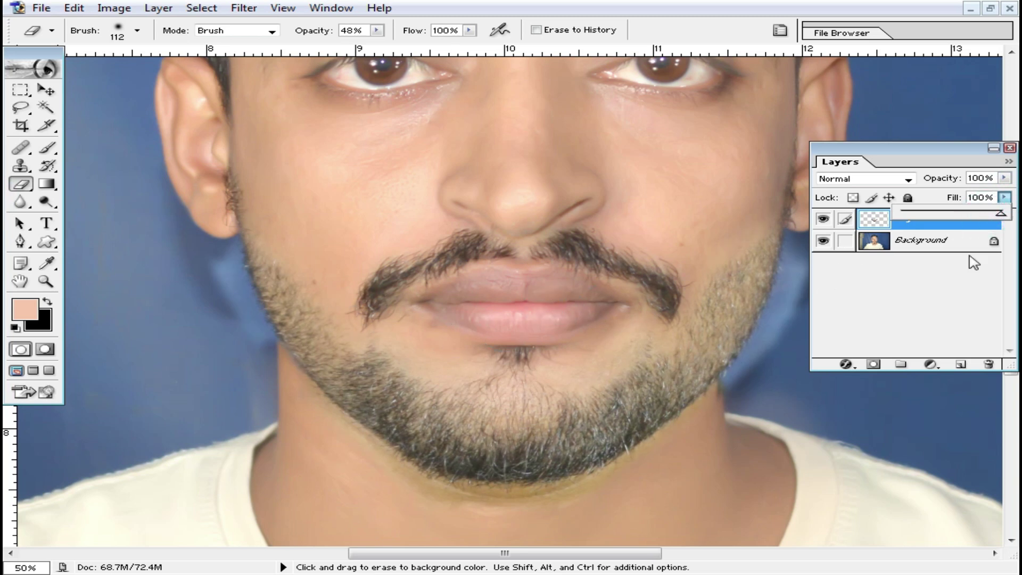
left_click_drag(995, 219, 980, 220)
Examine how the beard blends with the face, both close up and across the whole portrait
key("ctrl+minus")
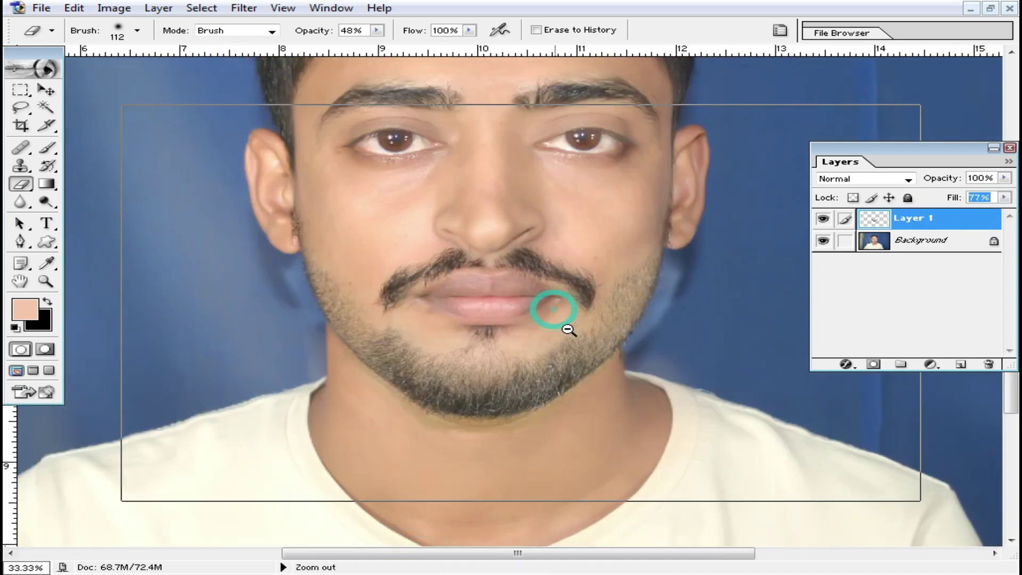
key("ctrl+minus")
left_click(525, 349, "ctrl")
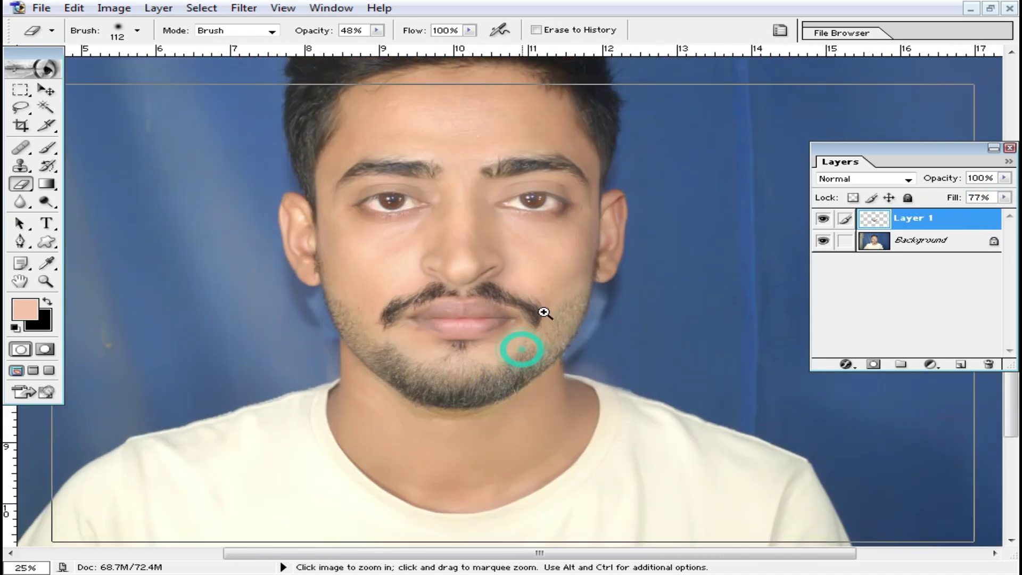
left_click(561, 290, "ctrl")
left_click_drag(395, 280, 539, 428)
left_click(493, 350, "ctrl")
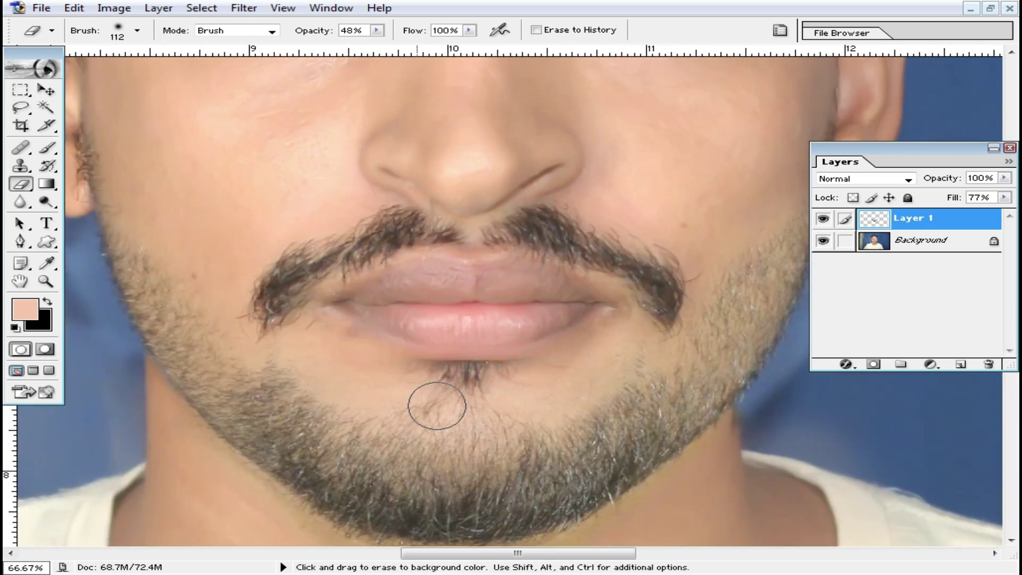
left_click(487, 370, "alt")
left_click(486, 368, "alt")
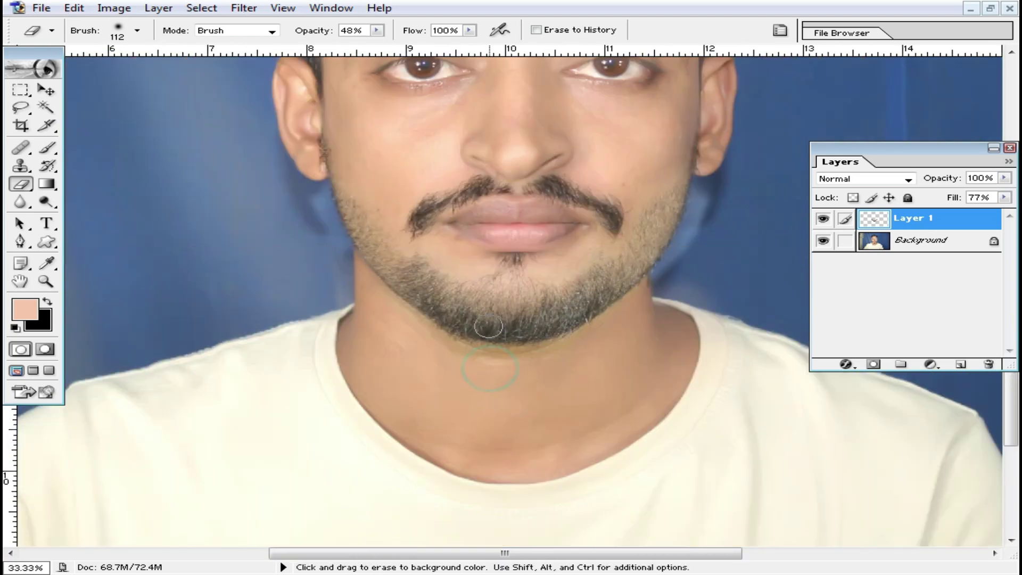
scroll(489, 327, "up", 5)
left_click(523, 196, "ctrl+alt")
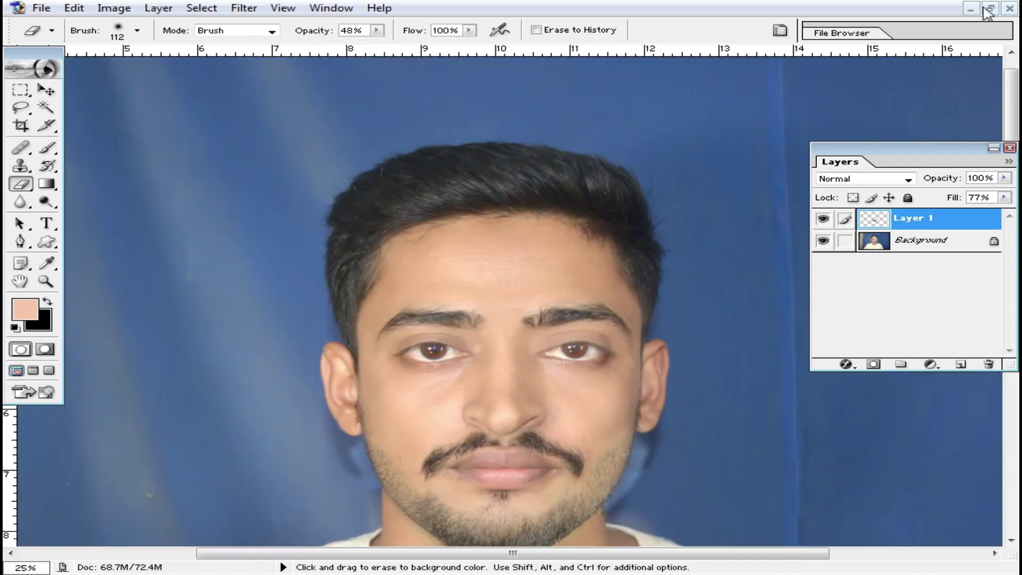
Restore the portrait to a floating window and arrange it so the DSC_0385.JPG window shows behind it
left_click(990, 7)
left_click(880, 122)
left_click_drag(875, 56, 461, 429)
left_click_drag(456, 188, 613, 123)
left_click(486, 75)
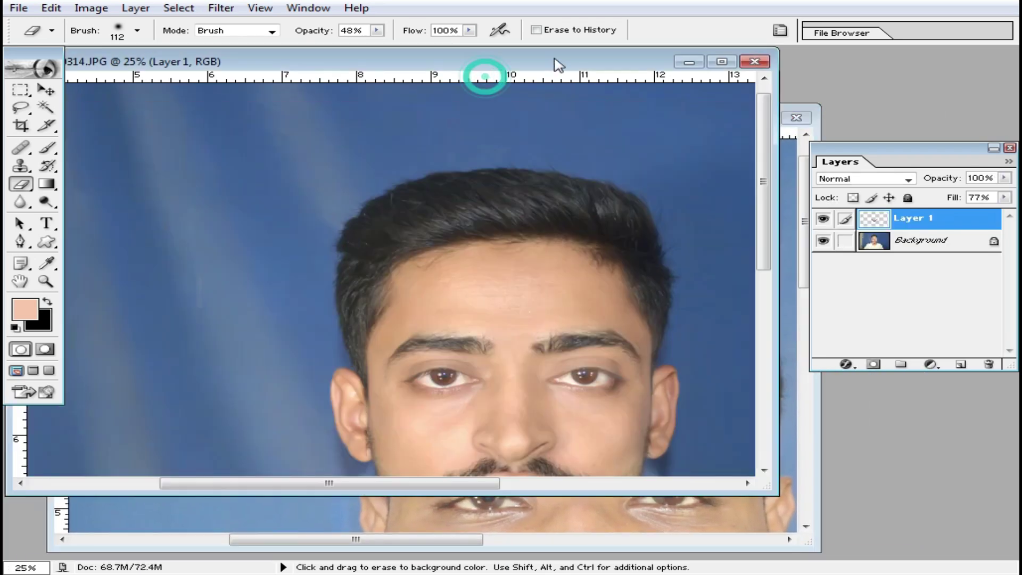
left_click_drag(554, 58, 469, 52)
Draw a freehand lasso selection around the man's hair, following the forehead between the ears
left_click(20, 108)
key("ctrl+minus")
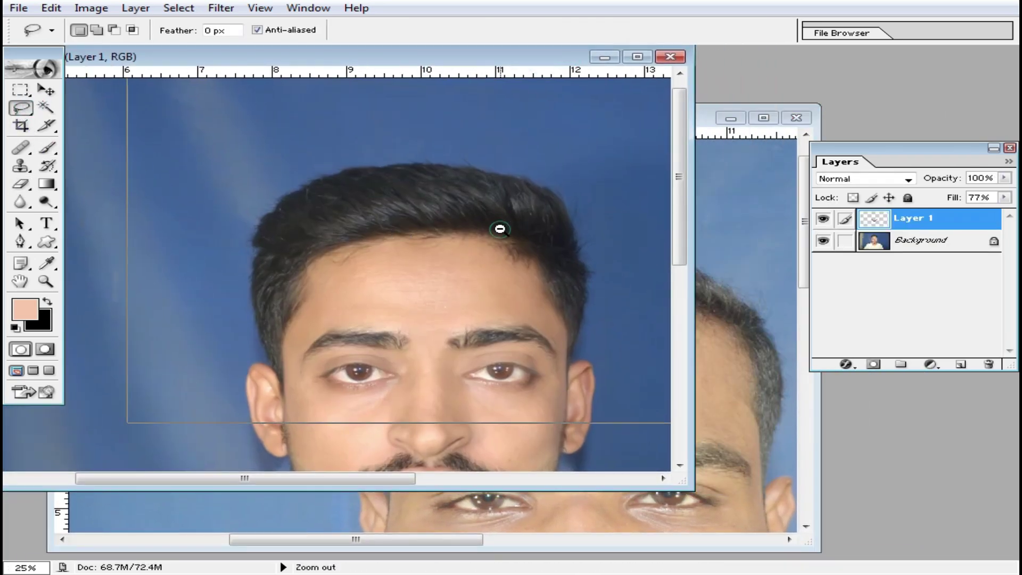
left_click_drag(422, 222, 369, 268)
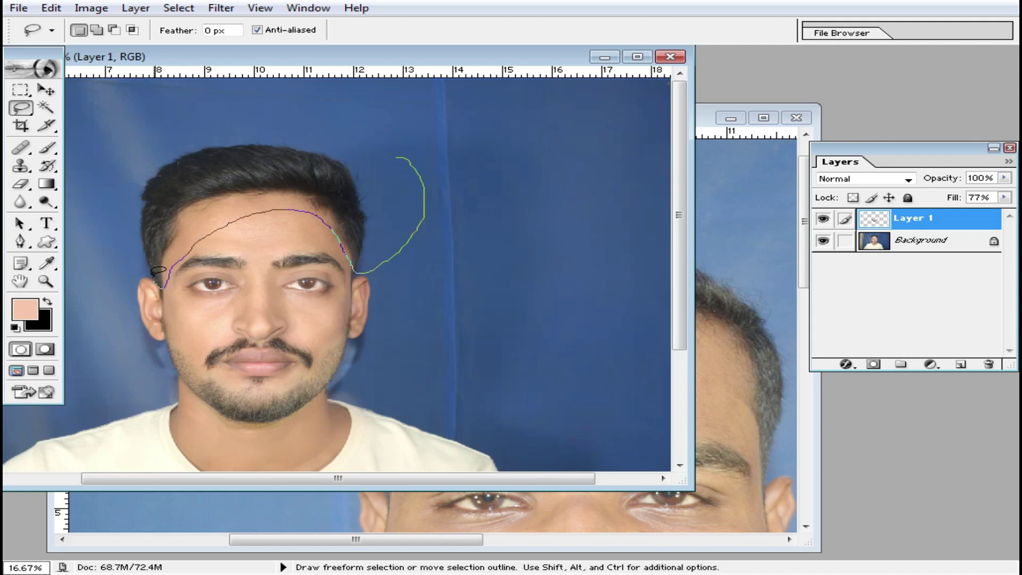
left_click_drag(287, 132, 396, 158)
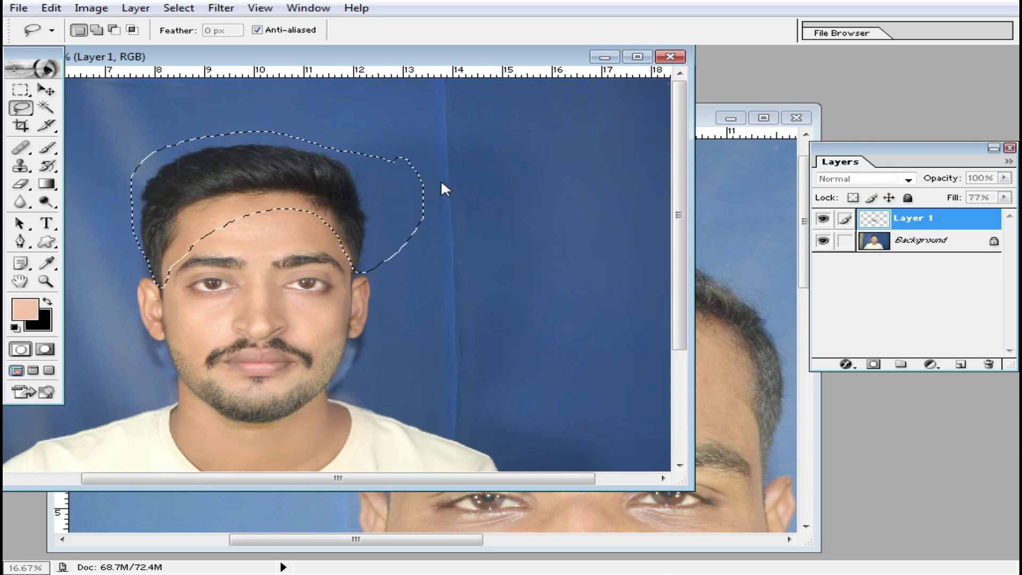
Feather the hair selection by 10 pixels and copy it into DSC_0385.JPG as a new layer
key("ctrl+alt+d")
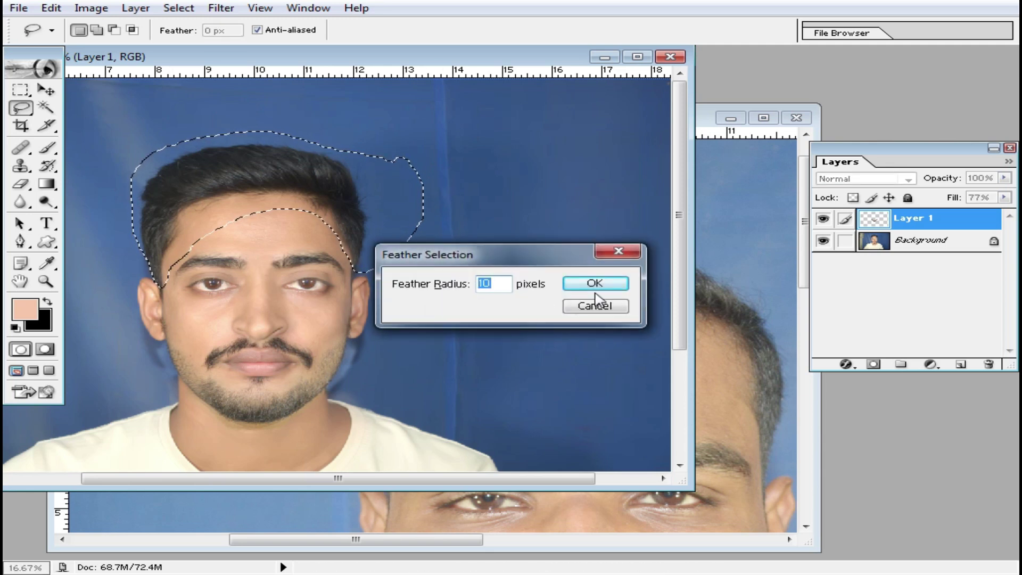
left_click(565, 286)
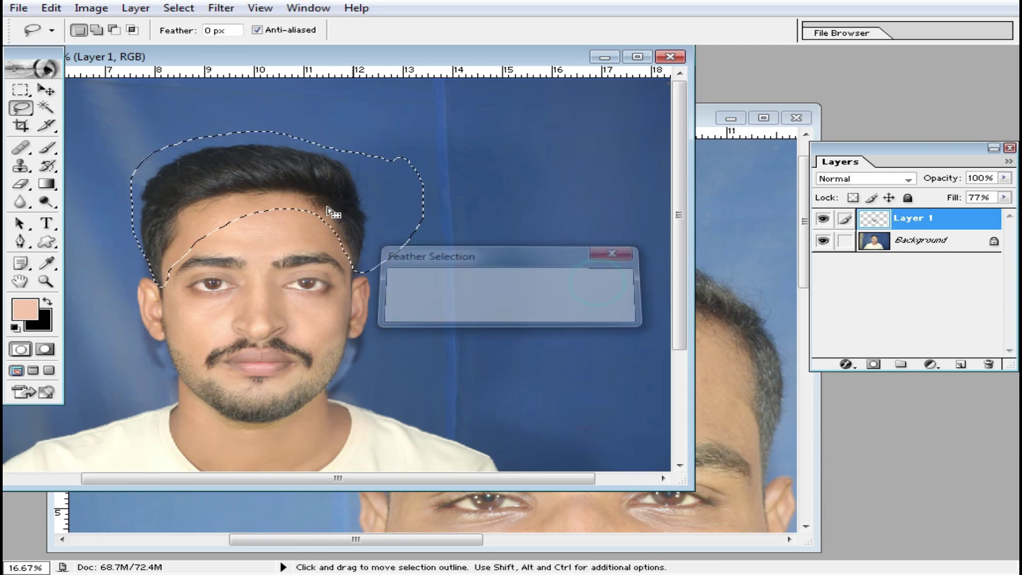
left_click_drag(296, 226, 756, 334)
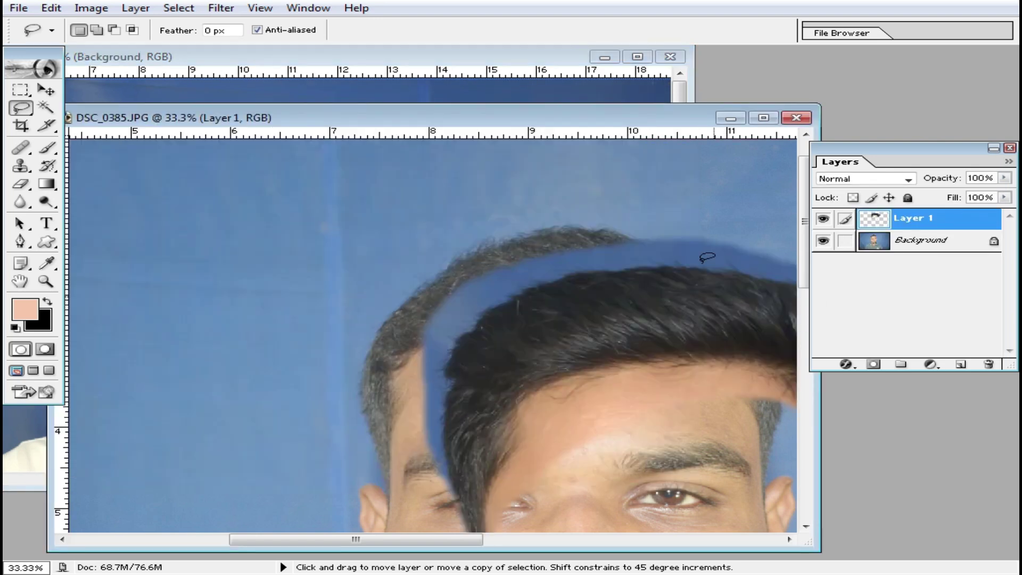
Maximize DSC_0385.JPG and move the copied hair layer over the man's head
double_click(639, 123)
left_click(600, 228, "ctrl+alt")
left_click(47, 90)
left_click_drag(598, 247, 554, 223)
left_click(552, 245, "ctrl")
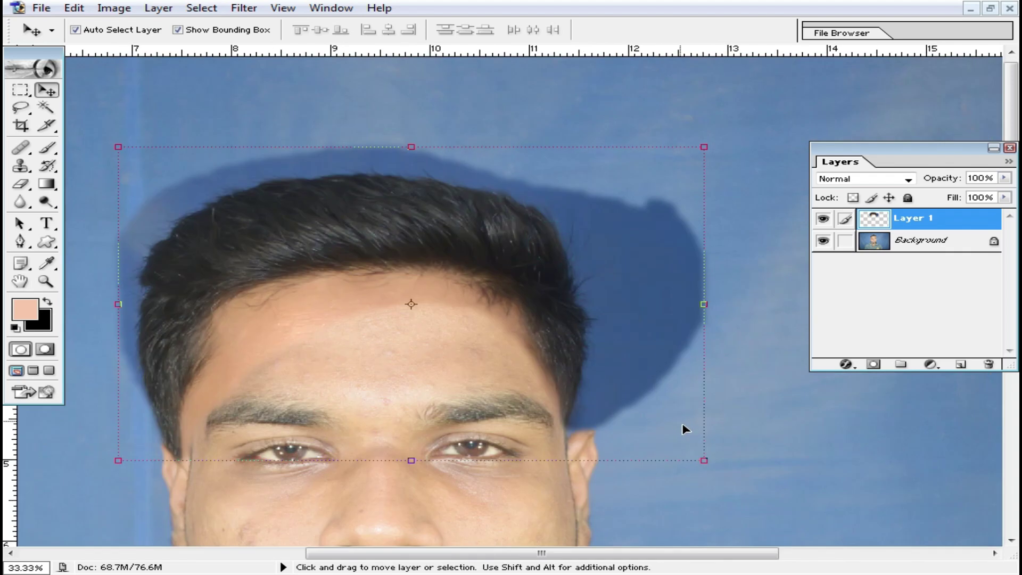
Scale the hair layer proportionally to 97.1% and fit it to the man's head
left_click_drag(704, 461, 678, 447)
left_click_drag(532, 381, 547, 392)
mouse_move(697, 458)
left_mouse_down()
mouse_move(708, 475)
mouse_move(704, 466)
left_mouse_up()
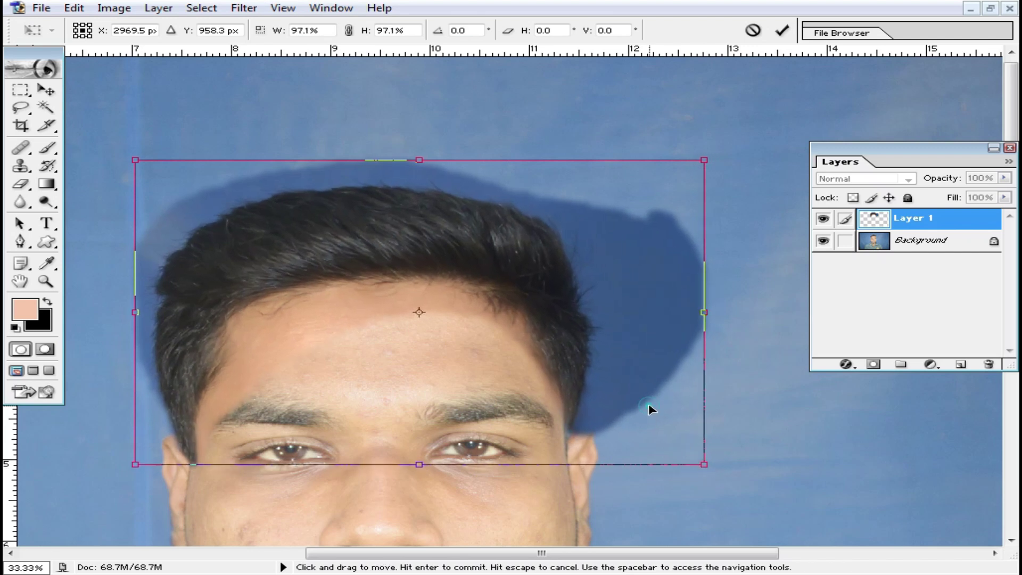
double_click(648, 404)
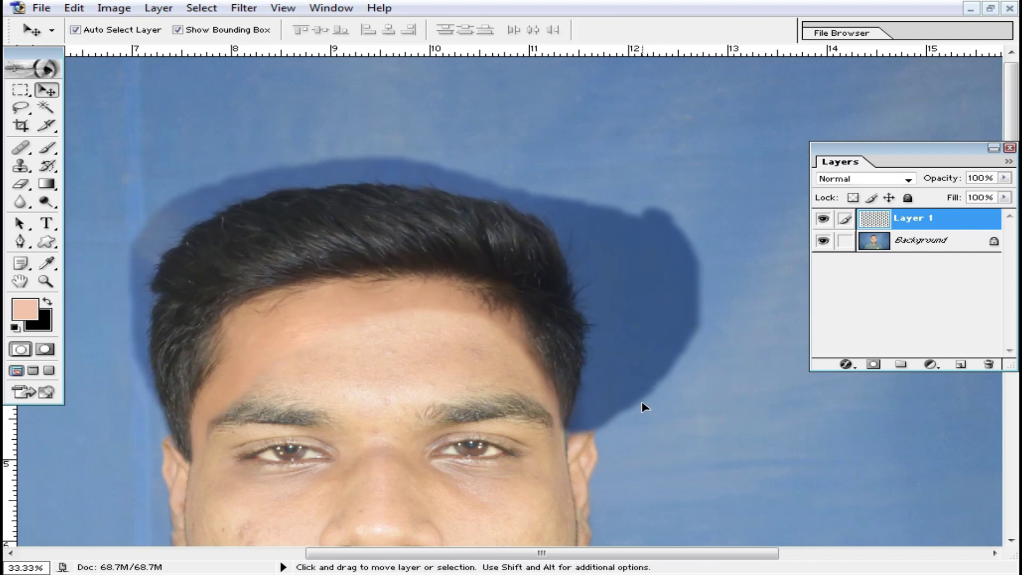
Rotate the hair layer about 1.3 degrees and nudge it into line with the man's hairline
left_click_drag(720, 475, 723, 482)
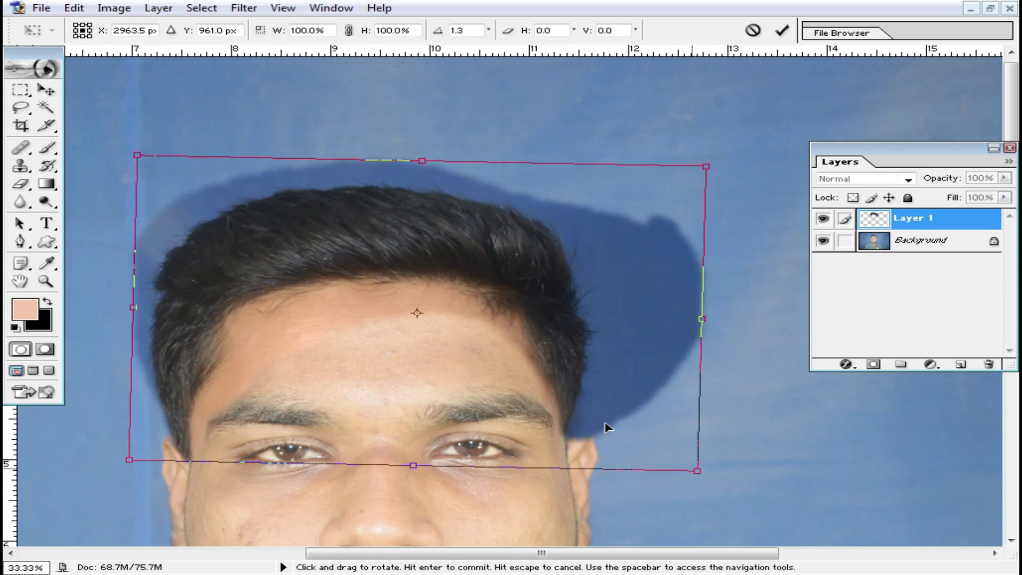
double_click(547, 381)
mouse_move(545, 381)
left_mouse_down()
mouse_move(547, 352)
mouse_move(549, 383)
left_mouse_up()
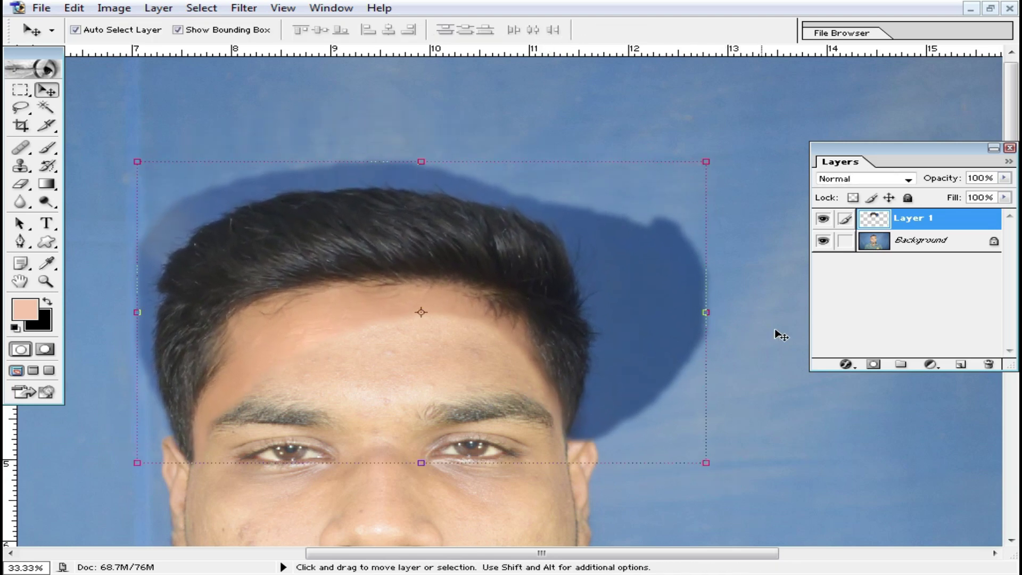
left_click(657, 394)
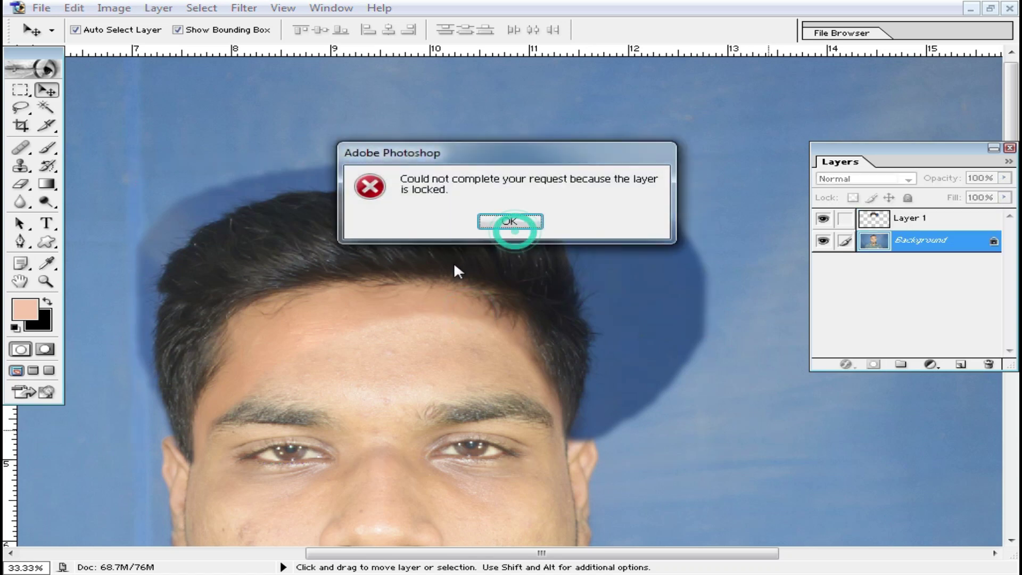
Select the hair layer and adjust its midtones slightly with Curves
left_click(525, 226)
left_click(377, 260)
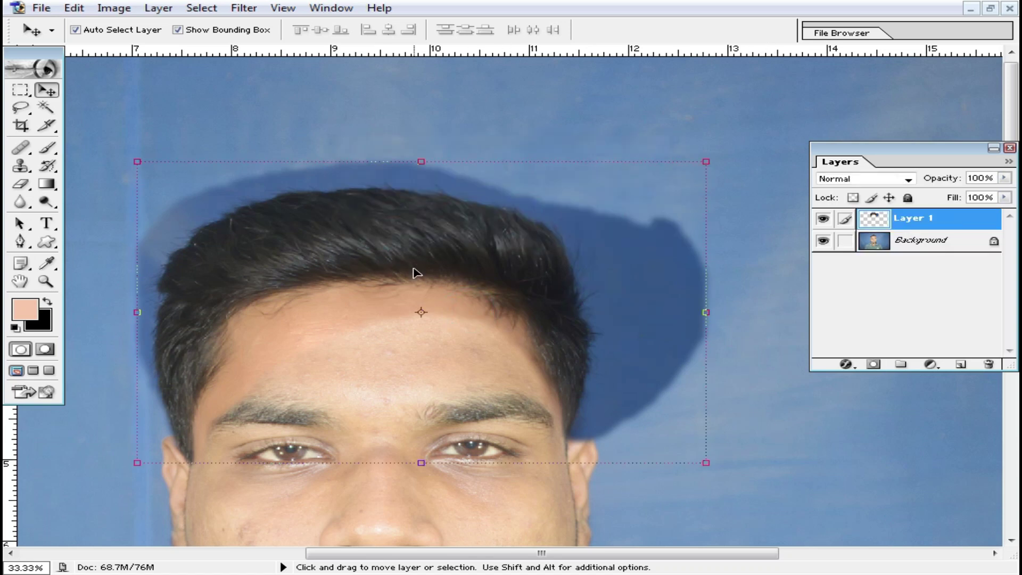
key("ctrl+m")
left_click(791, 379)
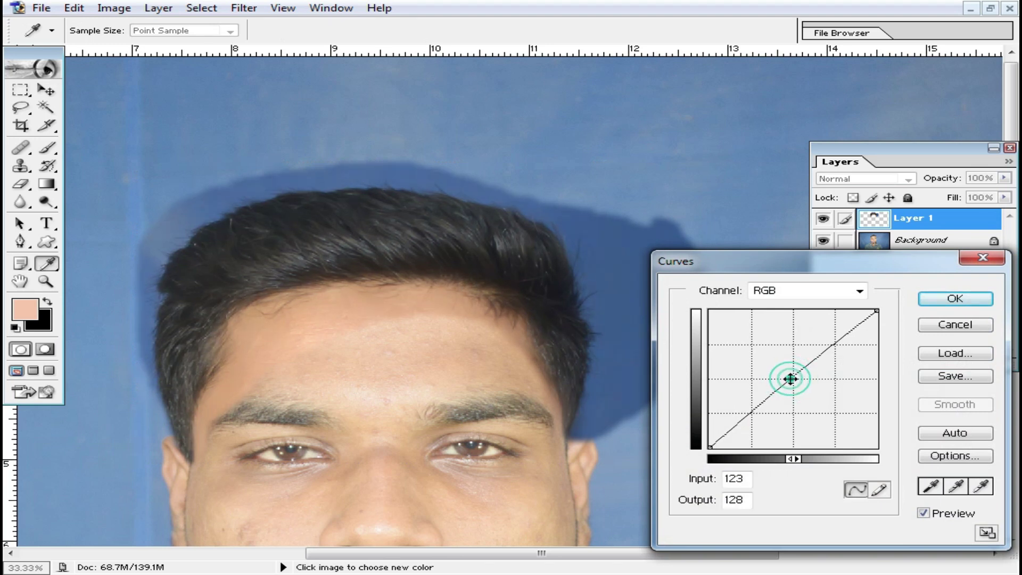
left_click(956, 299)
Erase the hair layer's leftover skin along the forehead and temple on the image's left side, using a 163-pixel Eraser at 48% opacity
left_click(464, 319, "ctrl")
left_click(453, 339, "ctrl")
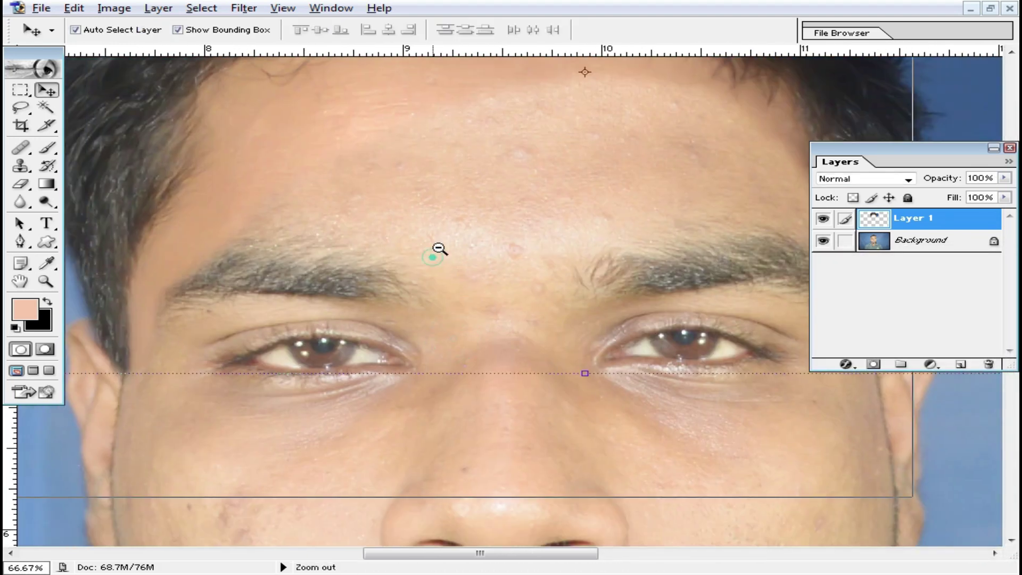
left_click(438, 251, "ctrl+alt")
left_click(21, 184)
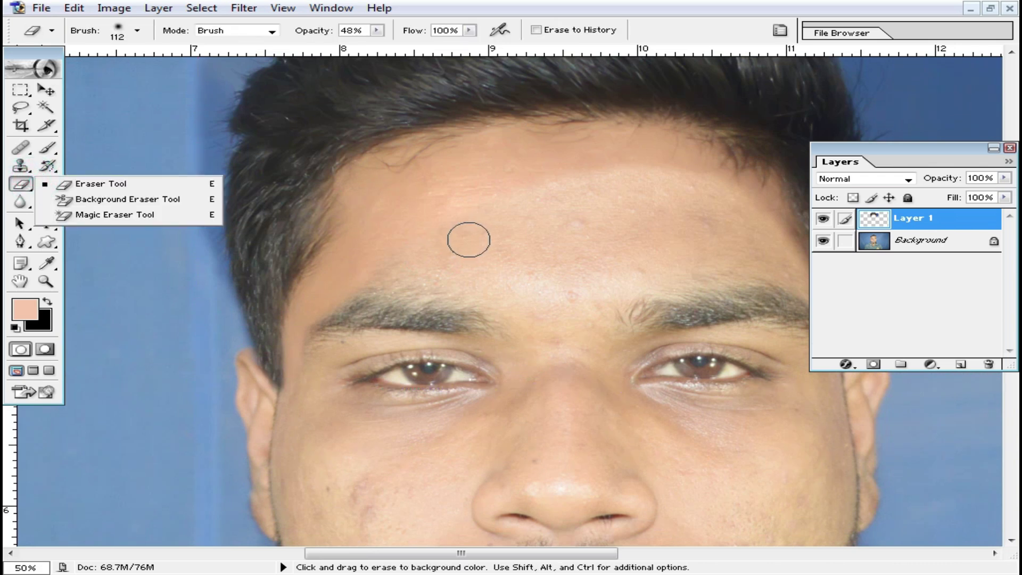
right_click(473, 224)
left_click(621, 269)
left_click(473, 226)
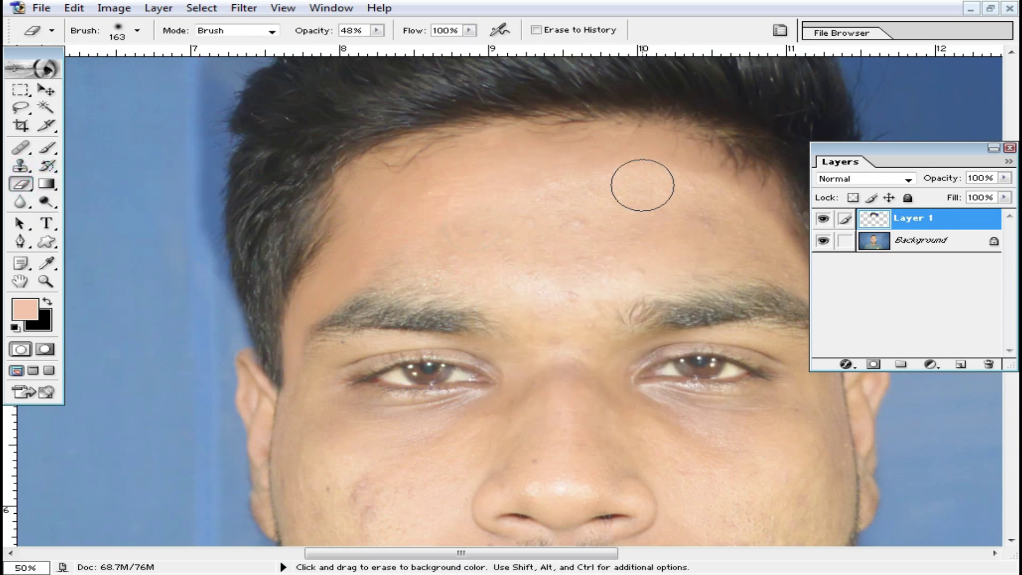
left_click(465, 206)
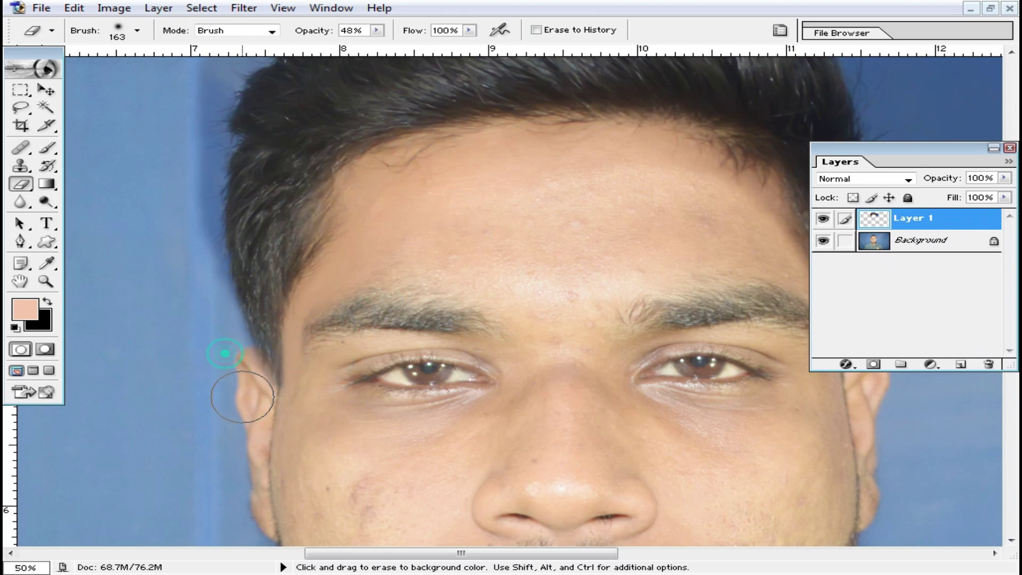
left_click_drag(355, 285, 323, 289)
left_click_drag(380, 237, 349, 261)
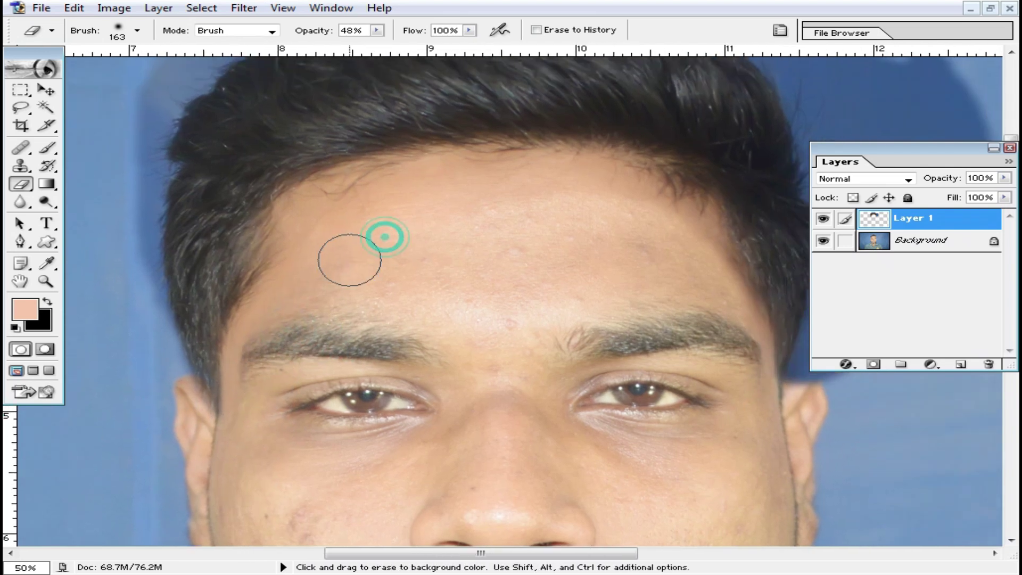
Erase the leftover skin of the hair layer across the forehead toward the temple on the image's right side
left_click_drag(596, 248, 494, 234)
left_click(445, 199)
left_click(567, 209)
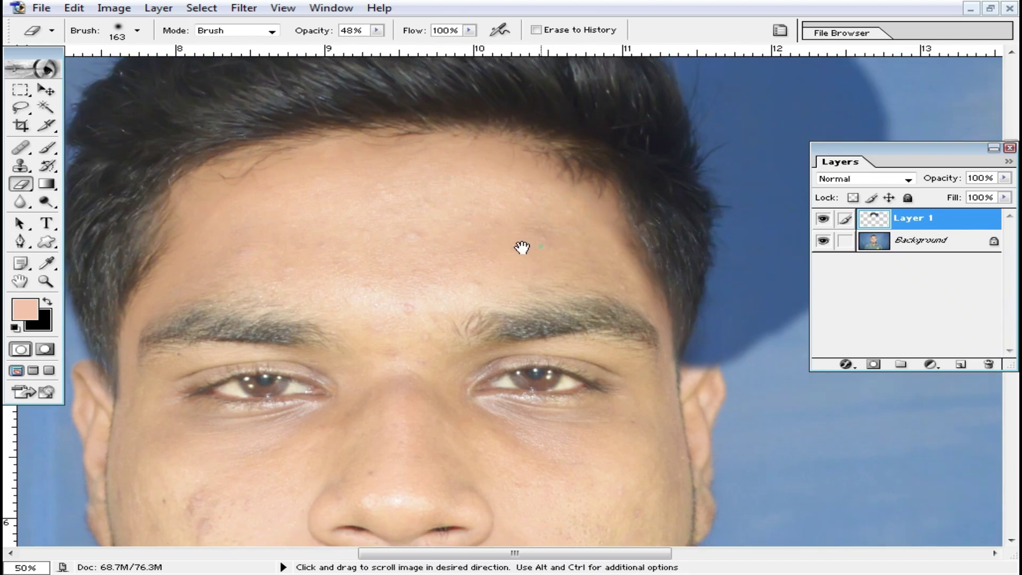
left_click_drag(493, 191, 383, 180)
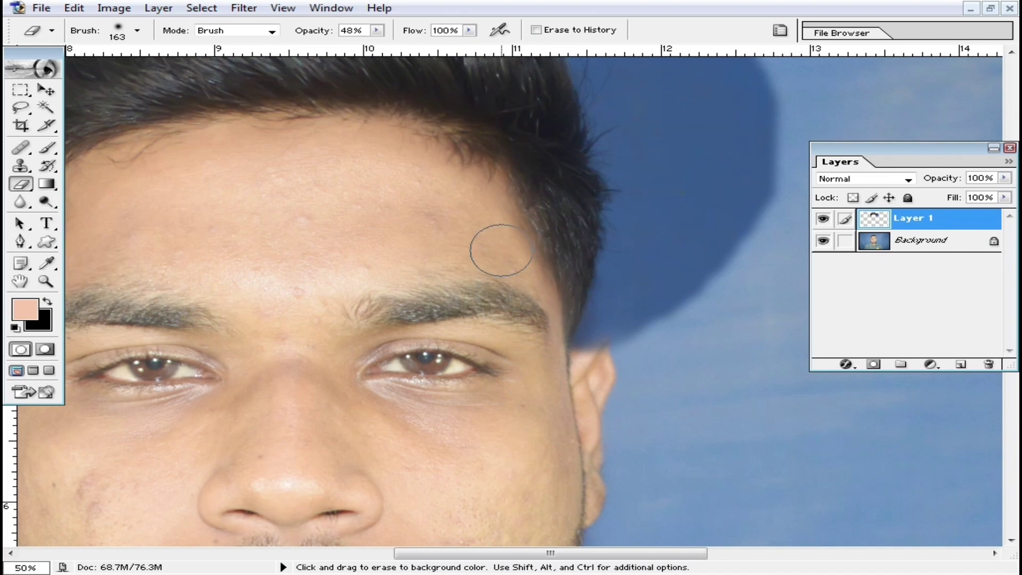
Examine the blended hairline up close and the whole portrait from a distance
left_click(370, 272, "alt")
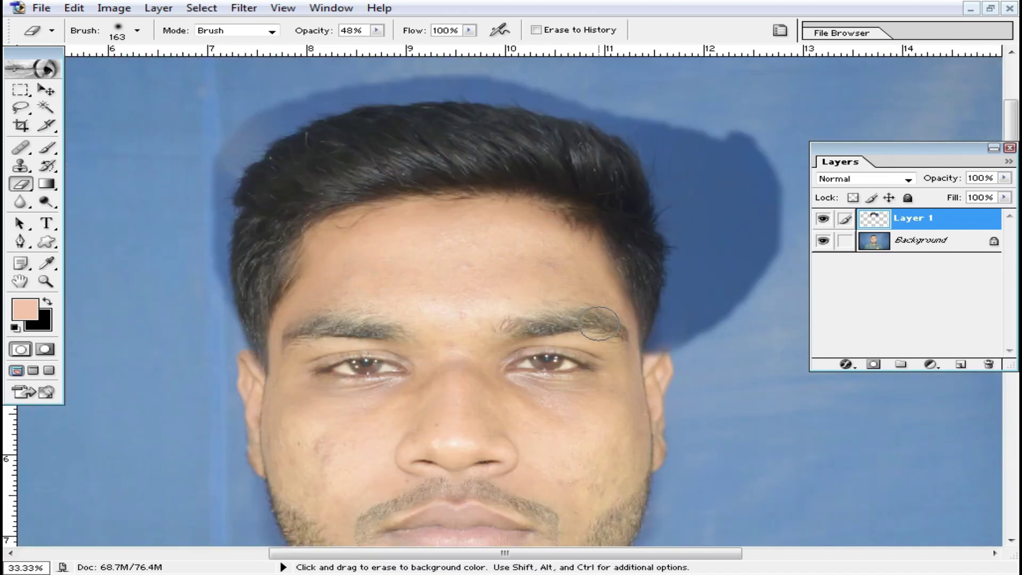
left_click(445, 285, "ctrl")
left_click(480, 280, "ctrl")
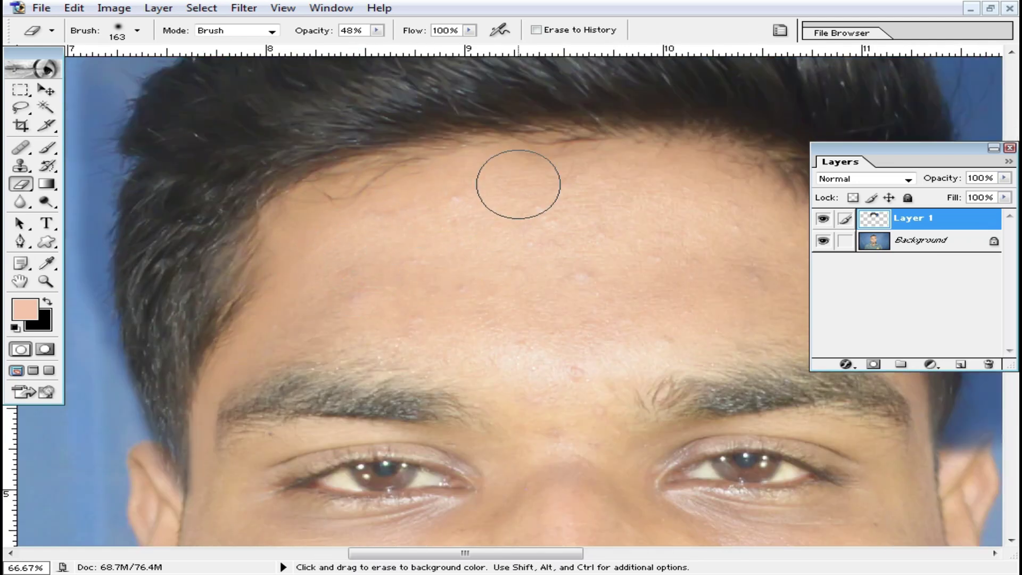
left_click(557, 402, "alt")
left_click(557, 401, "alt")
left_click(549, 376, "alt")
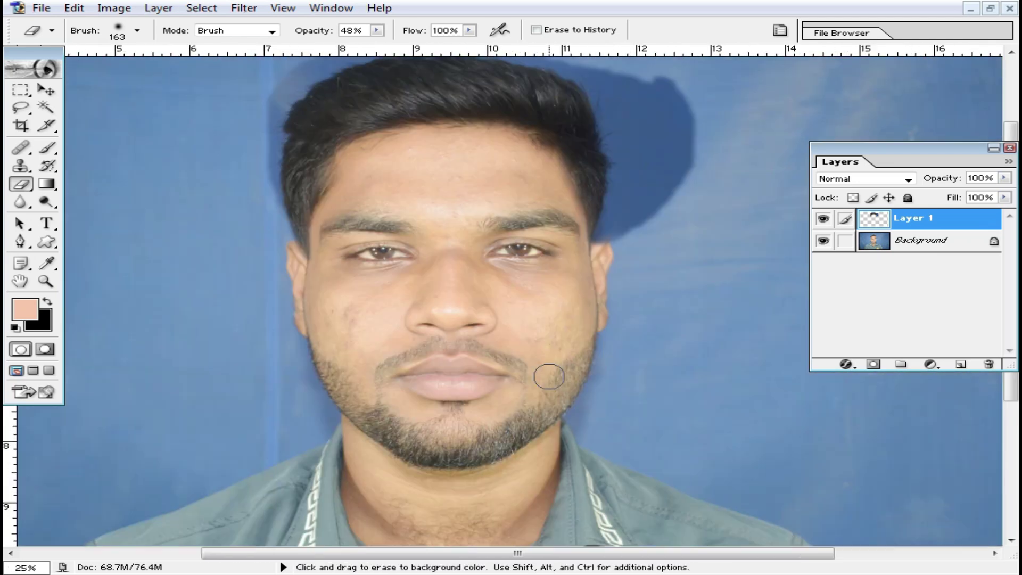
left_click(511, 285, "alt")
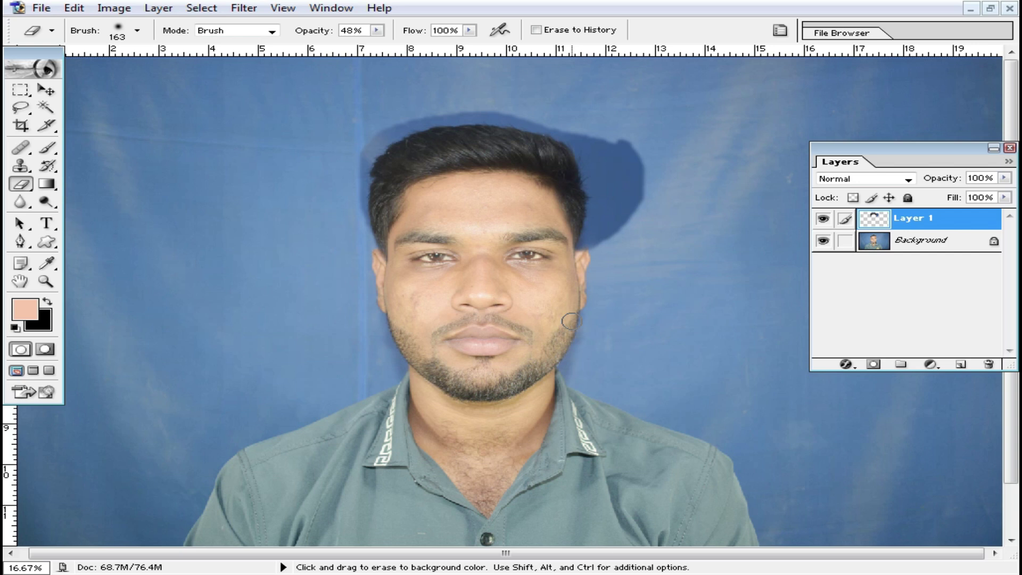
scroll(584, 383, "down", 2)
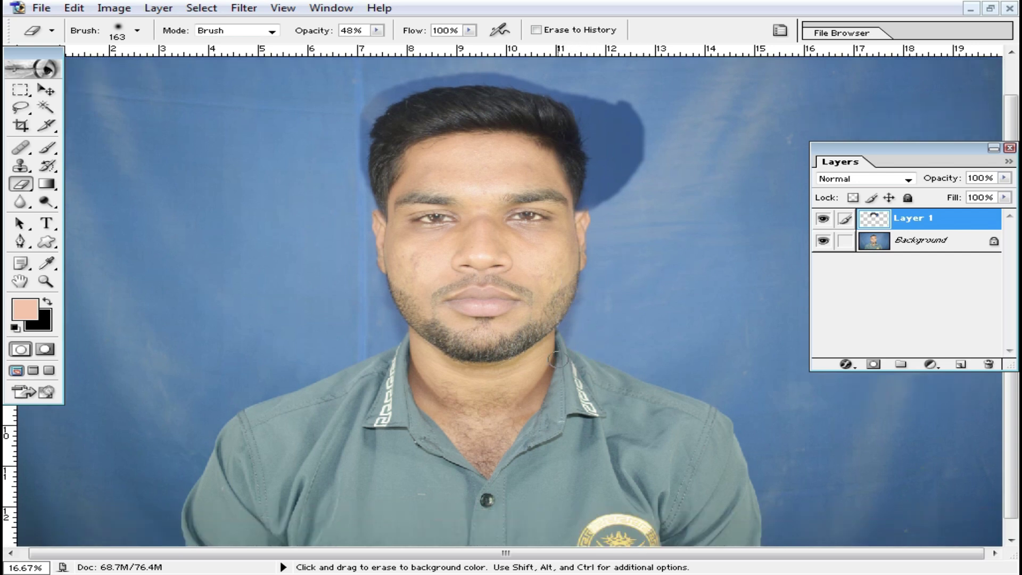
Minimize this photo, switch to the maximized DSC_0314.JPG and clear its hair selection
left_click(971, 8)
double_click(428, 55)
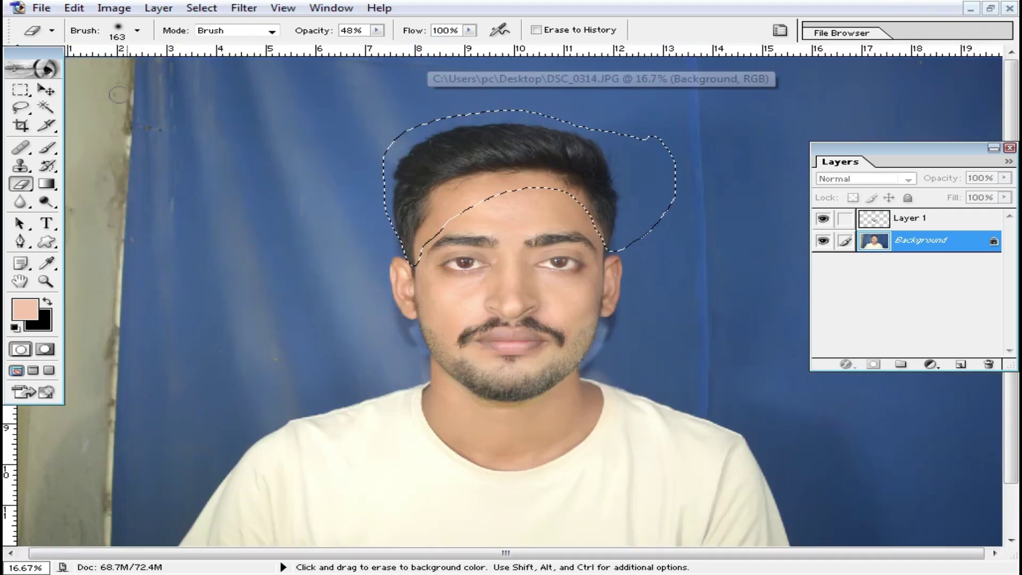
left_click(20, 89)
left_click(598, 302)
left_click(519, 315, "ctrl+alt")
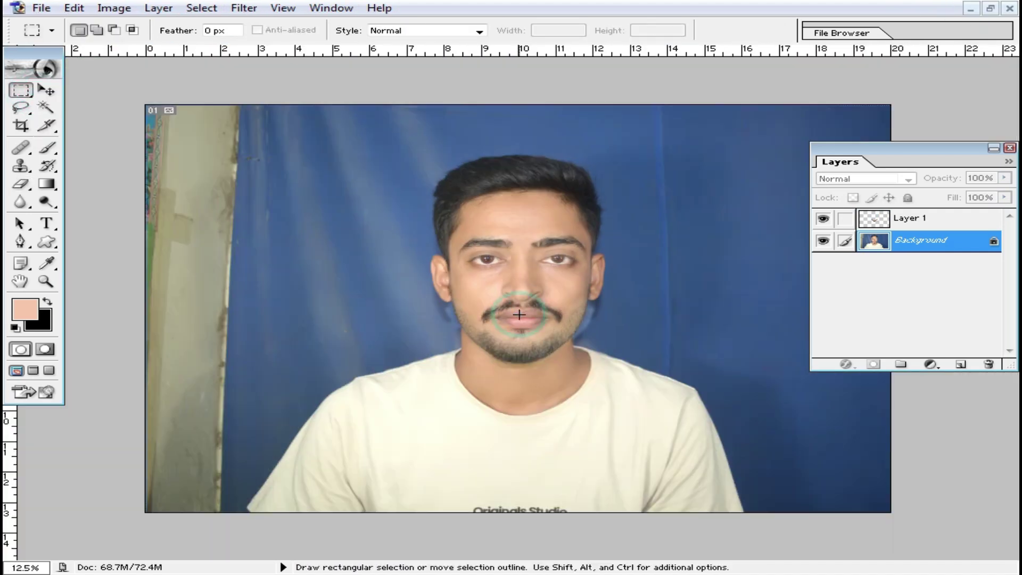
Merge the beard layer into the background of DSC_0314.JPG
left_click(538, 315, "ctrl")
left_click(557, 313, "ctrl")
left_click(548, 315, "ctrl")
left_click_drag(537, 295, 568, 400)
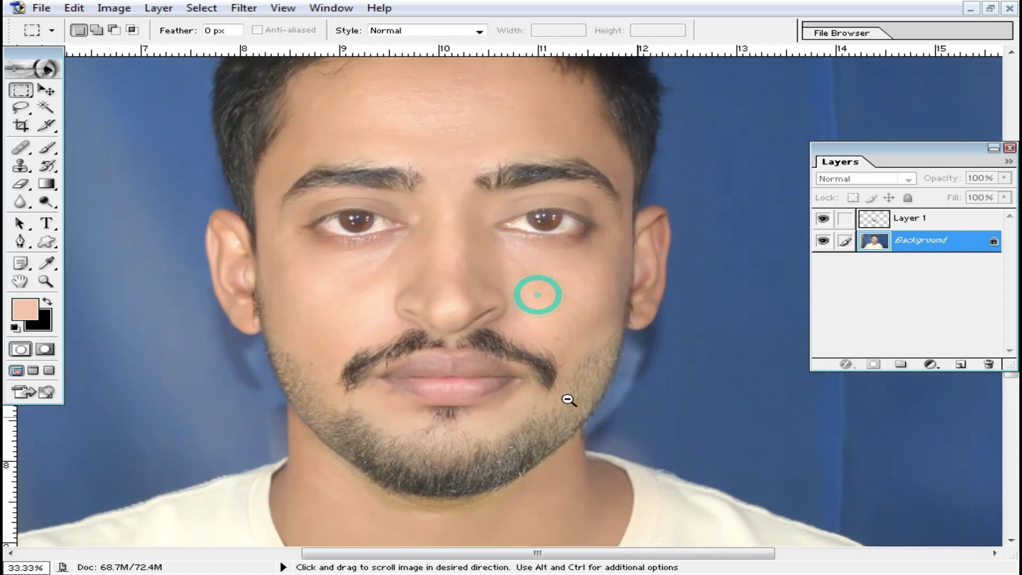
left_click(570, 400, "ctrl+alt")
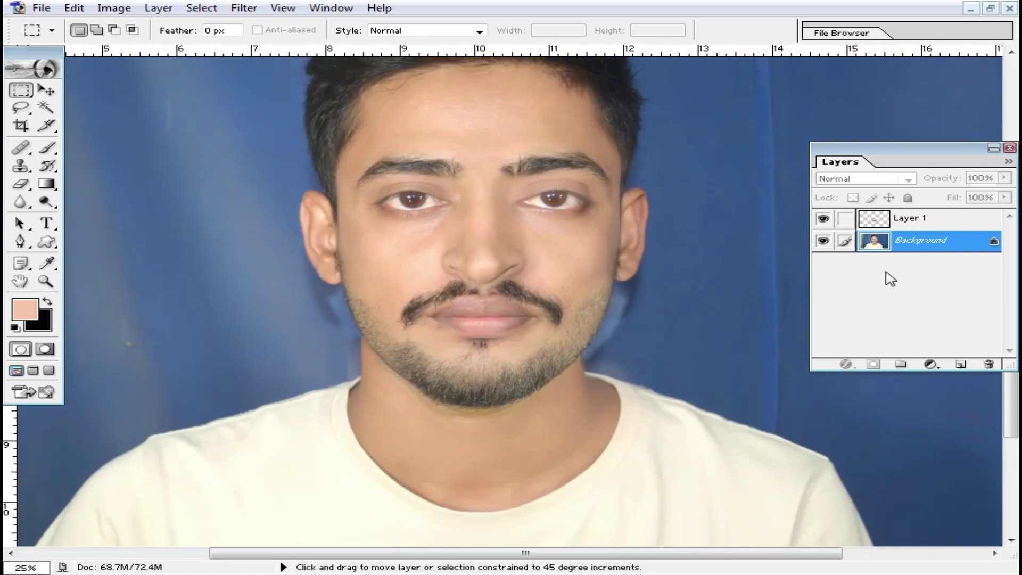
key("ctrl+z")
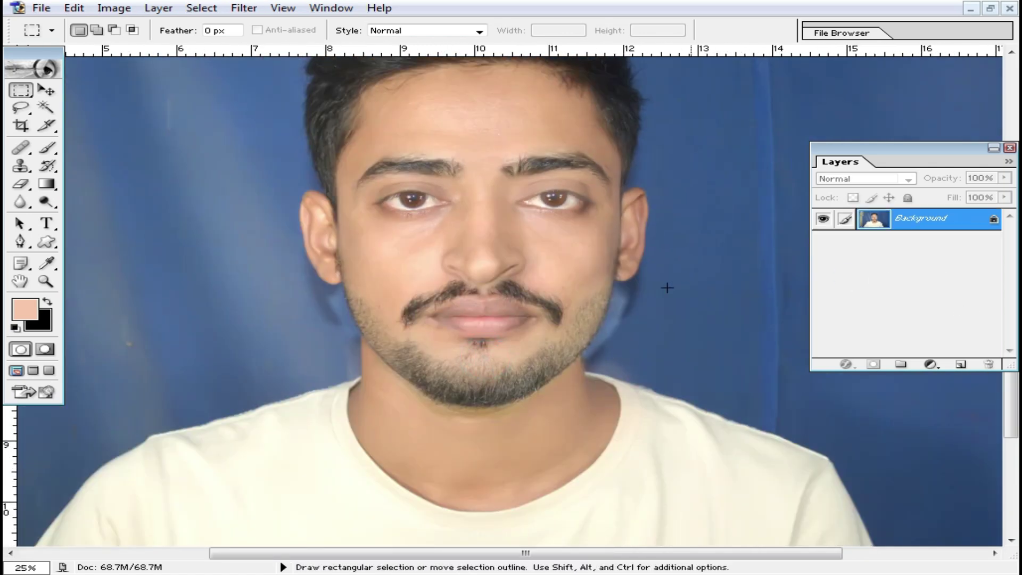
Select the blue backdrop around the man with the Magic Wand at tolerance 44 and feather the selection by 2 pixels
left_click(46, 108)
left_click(194, 245)
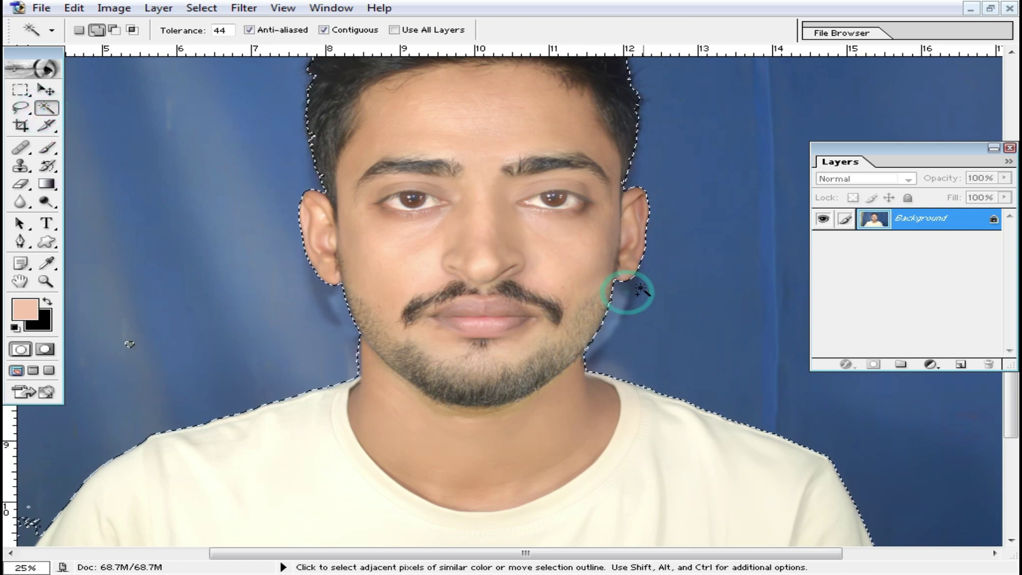
scroll(413, 251, "up", 3)
left_click(525, 166, "alt")
scroll(578, 305, "down", 2)
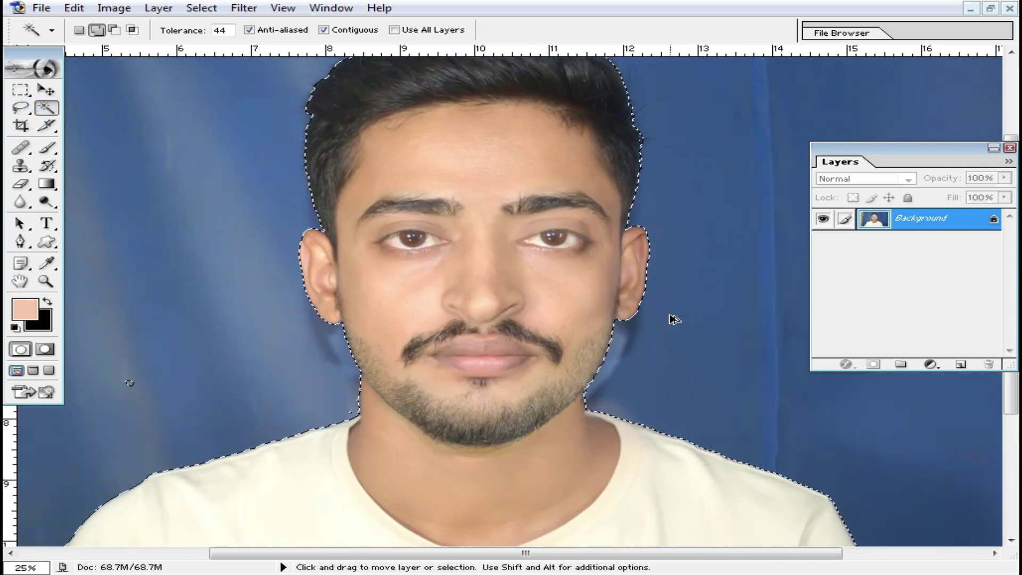
key("ctrl+alt+d")
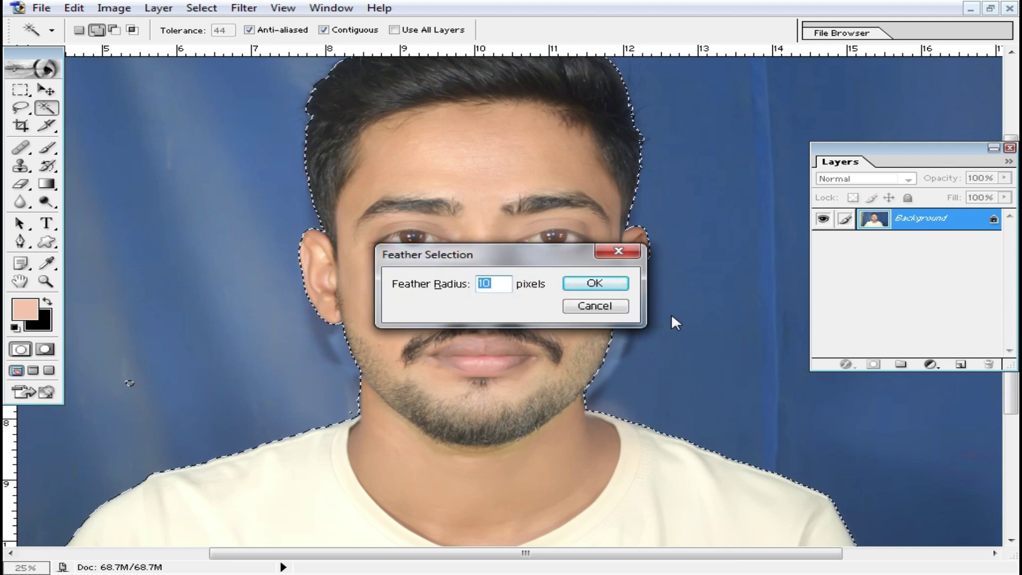
type("2")
key("Return")
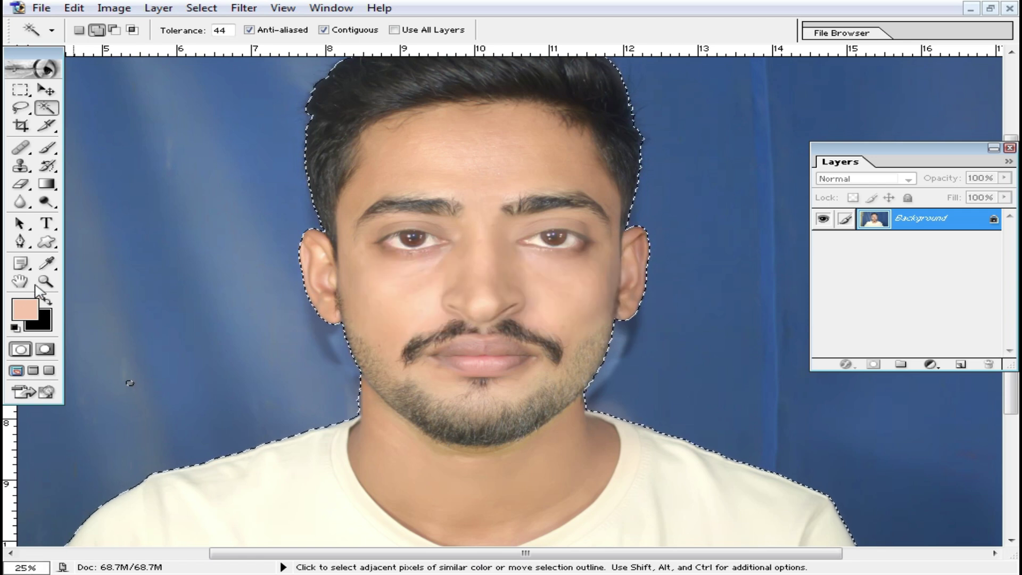
Set the background color to purple and fill the selected backdrop with it
left_click(47, 323)
left_click_drag(687, 324, 687, 314)
left_click(554, 261)
left_click(839, 241)
key("w")
key("Delete")
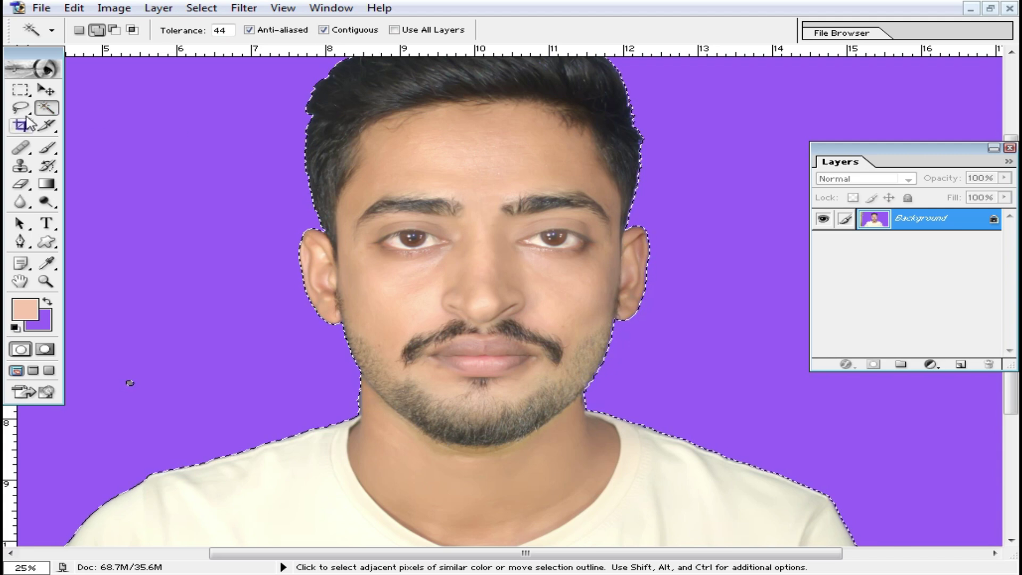
Clear the selection, then undo both the deselection and the purple fill
left_click(21, 90)
left_click(454, 177)
scroll(659, 167, "up", 5)
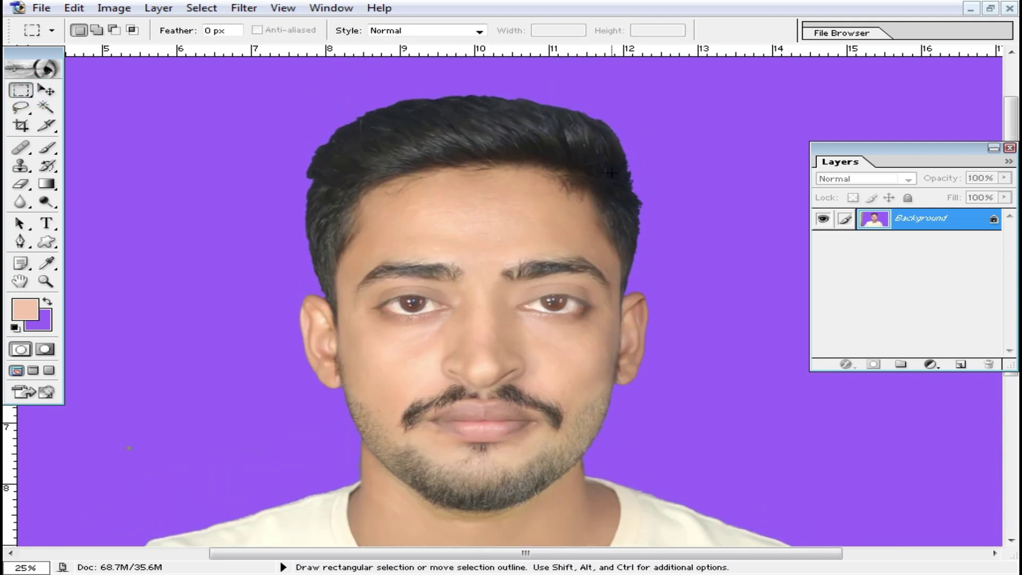
key("ctrl+alt+z")
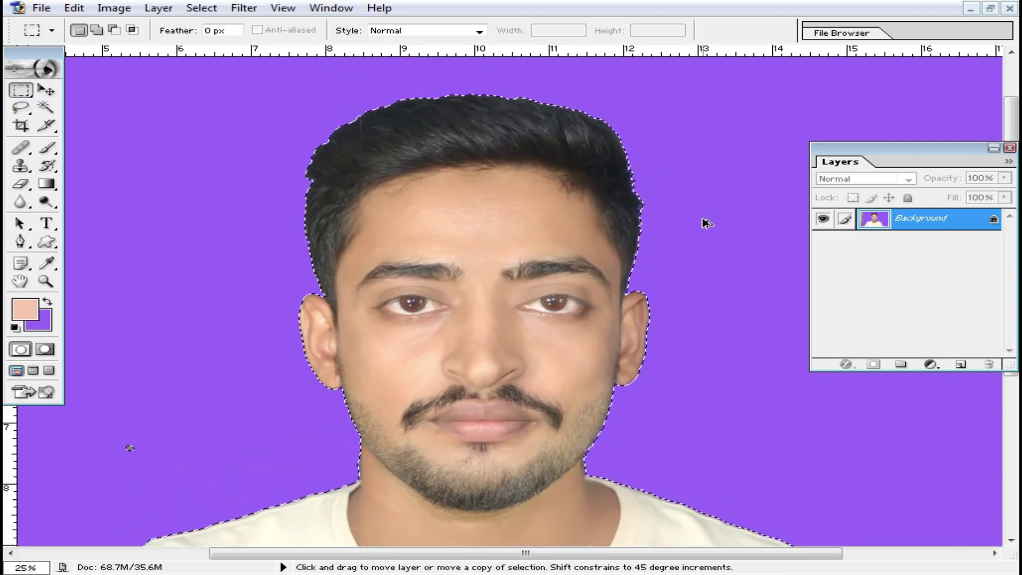
key("ctrl+alt+z")
Feather the backdrop selection by a further 1 pixel, fill it with the purple background color and deselect
key("ctrl+alt+d")
type("5")
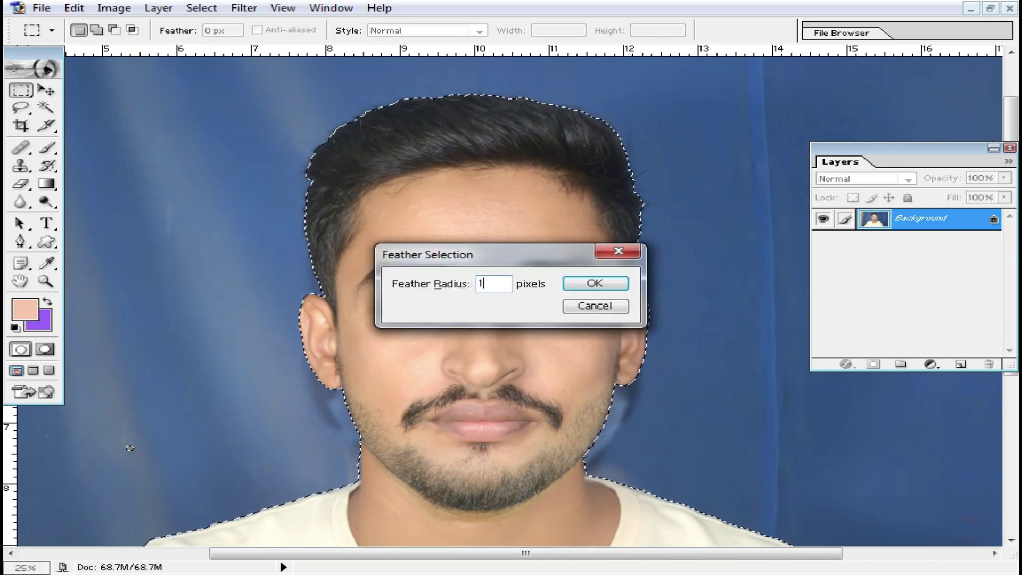
key("Return")
key("Delete")
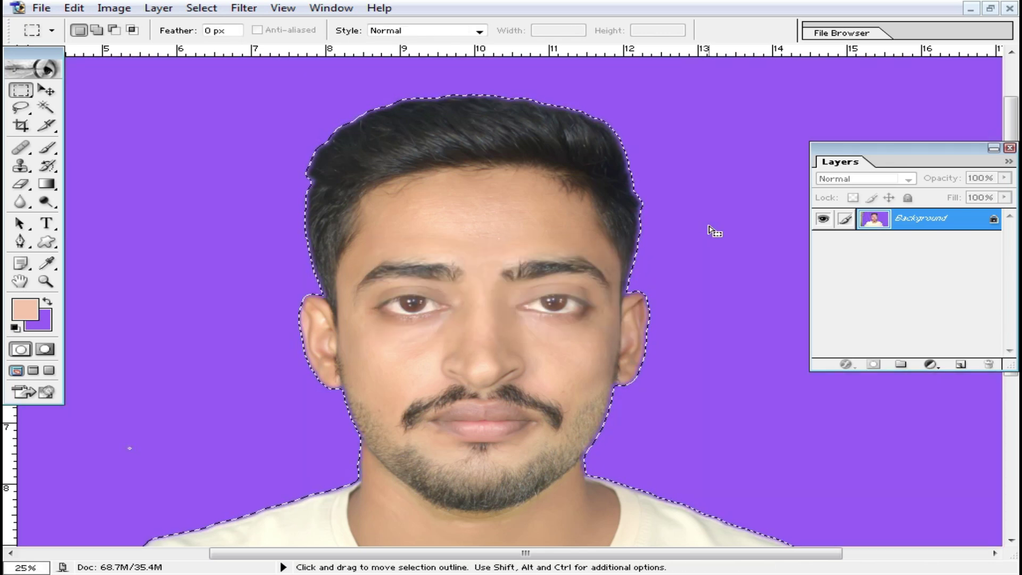
key("ctrl+d")
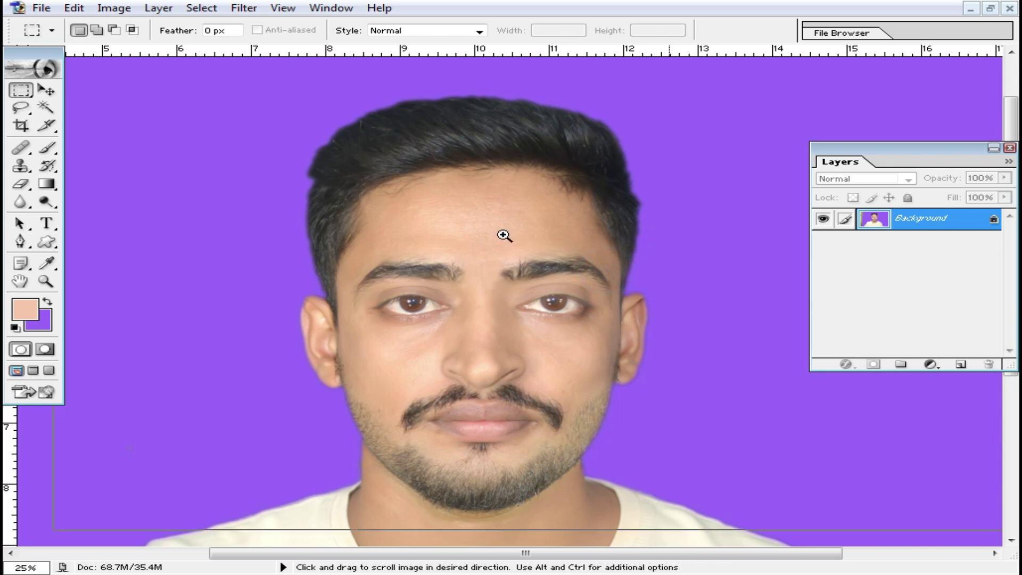
Examine the softened edges of the hair and shoulders against the purple backdrop
left_click(503, 236)
left_click_drag(406, 333, 624, 311)
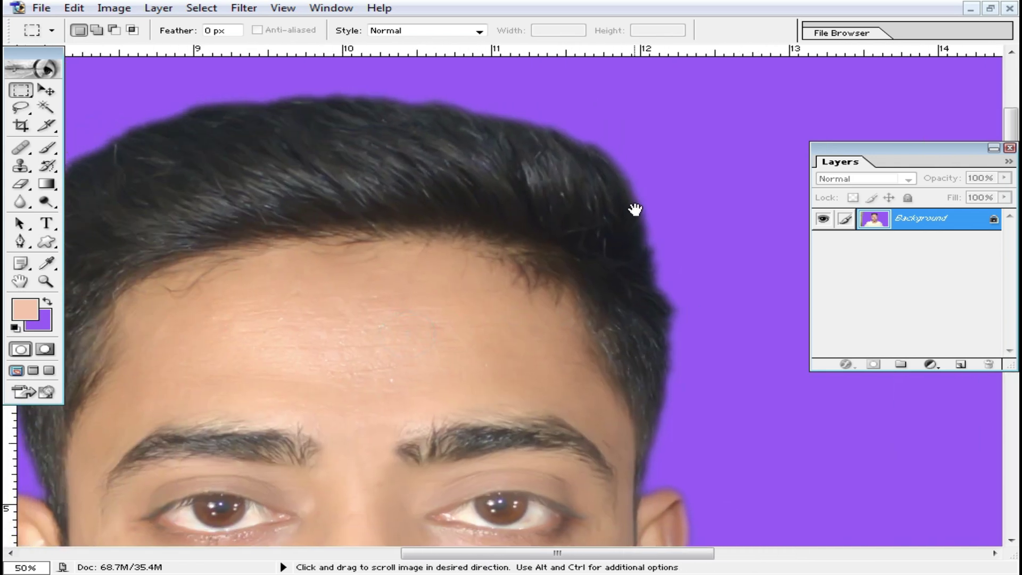
left_click(438, 291, "alt")
left_click(520, 382, "alt")
left_click(593, 447, "alt")
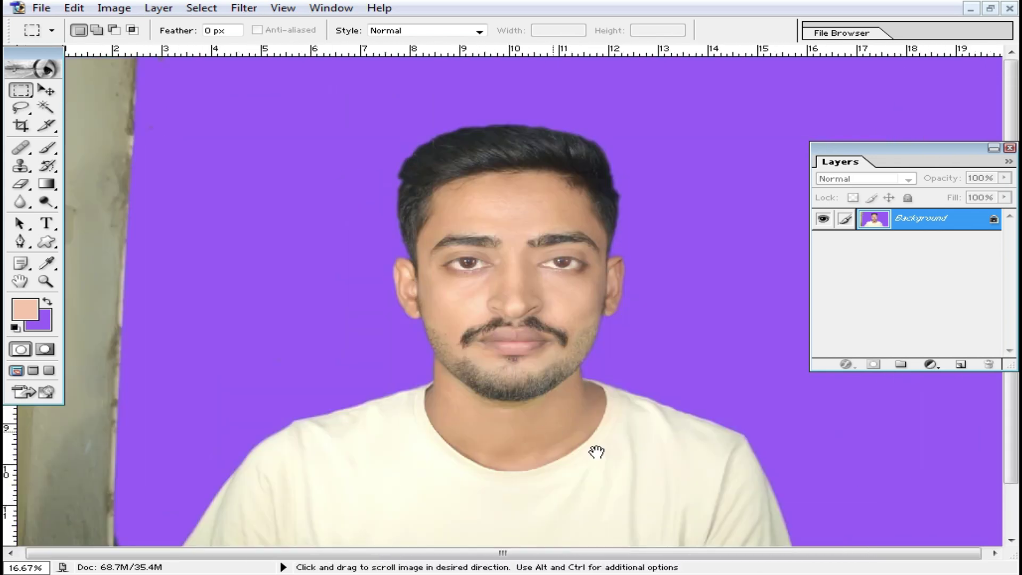
left_click(591, 434, "alt")
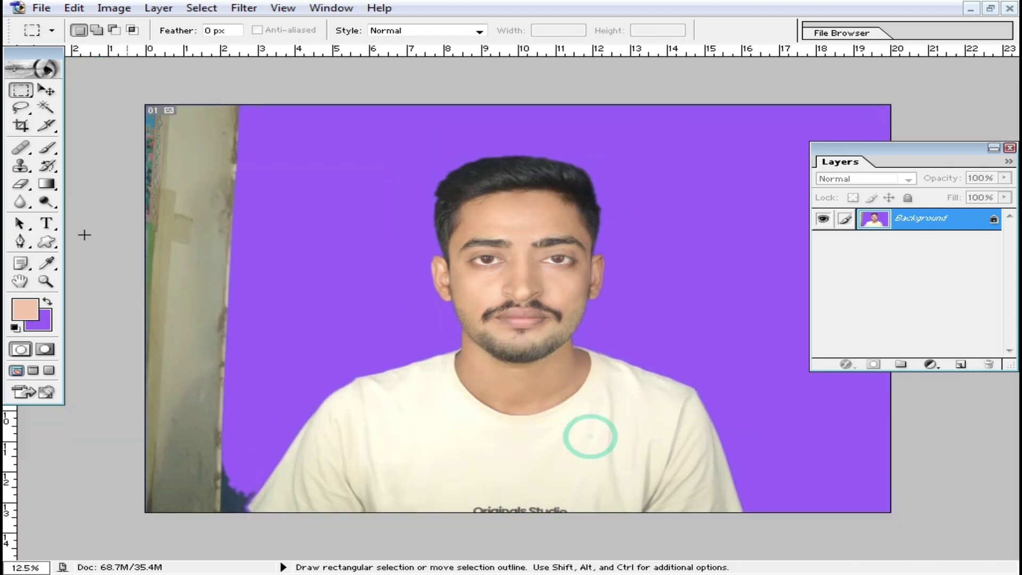
Crop the photo around the man's head and shoulders to 1.6 × 2 in at 300 pixels/inch
left_click(21, 125)
key("ctrl+0")
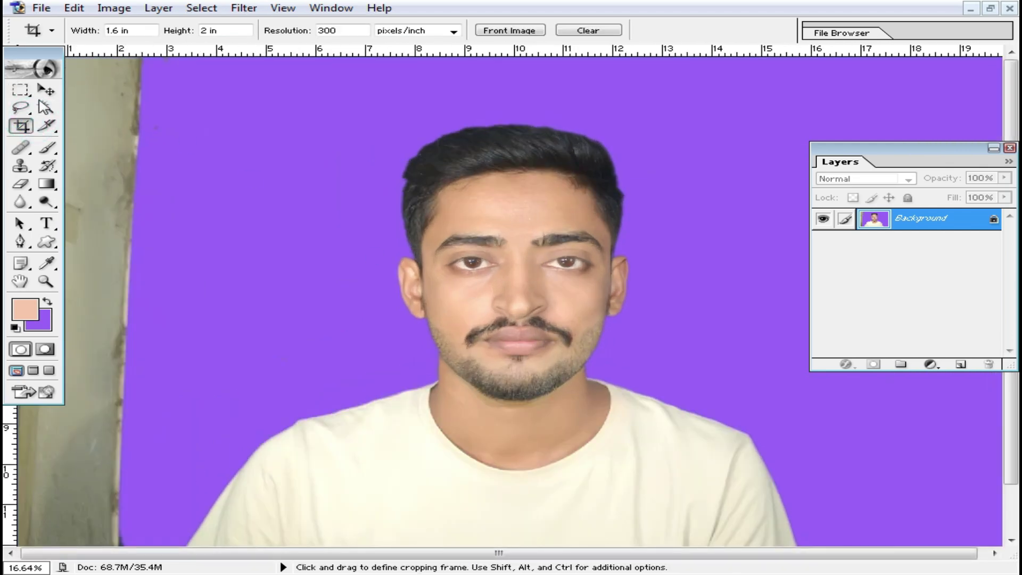
left_click(52, 30)
key("ctrl+minus")
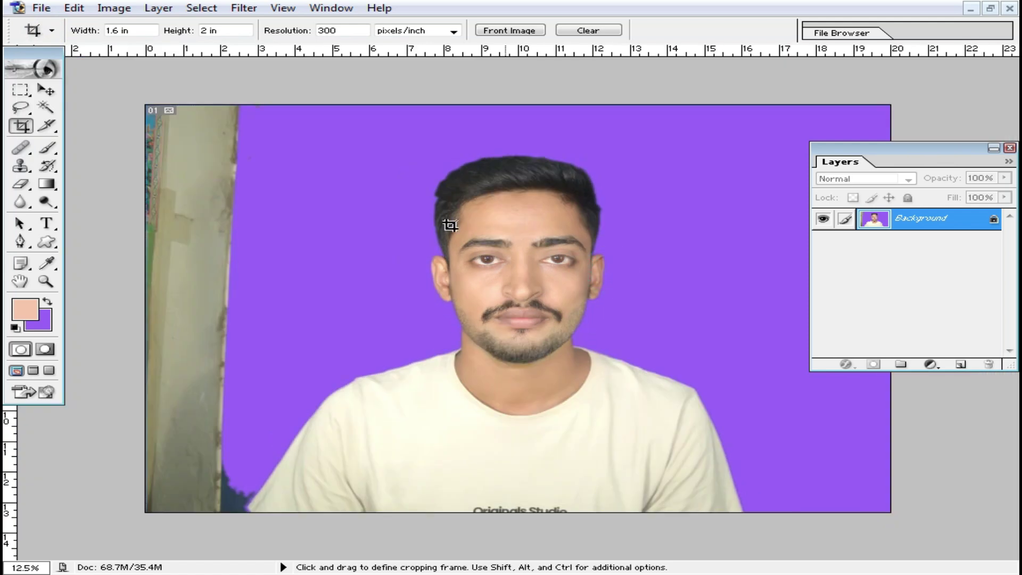
left_click_drag(536, 308, 713, 465)
left_click_drag(773, 502, 772, 502)
left_click_drag(567, 428, 559, 403)
double_click(559, 403)
scroll(537, 393, "up", 10)
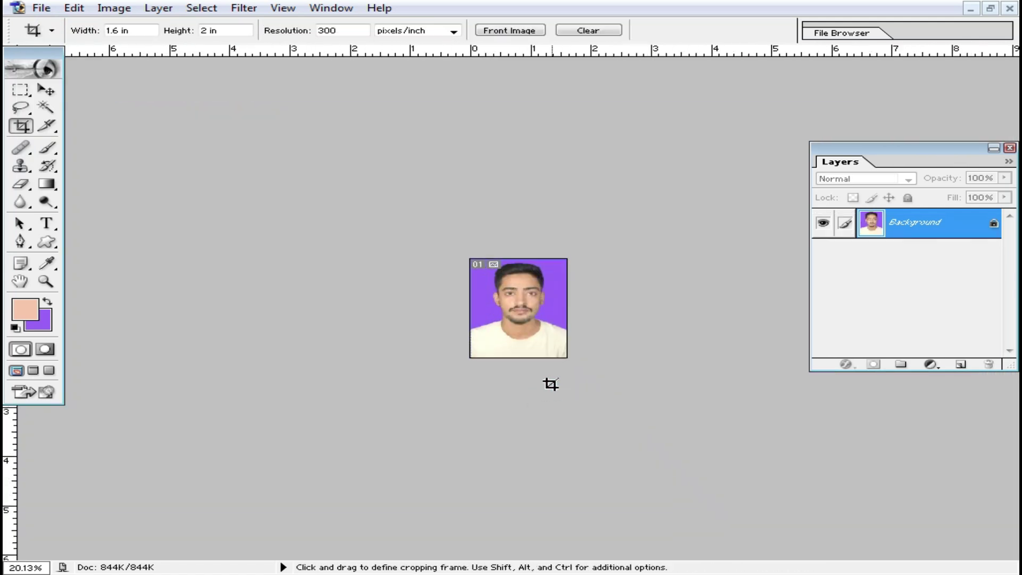
Clear the preset crop size and resolution, and undo the 1.6 × 2 in crop
left_click(588, 30)
key("ctrl+0")
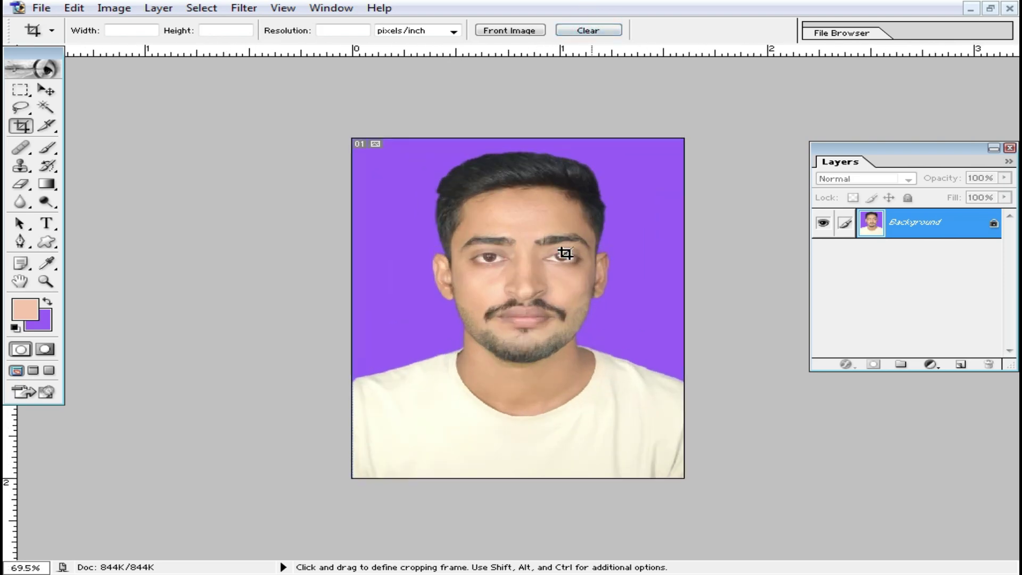
key("ctrl+z")
left_click(589, 330, "ctrl+alt")
left_click(596, 341, "ctrl+alt")
left_click(600, 341, "ctrl+alt")
left_click(604, 341, "ctrl+alt")
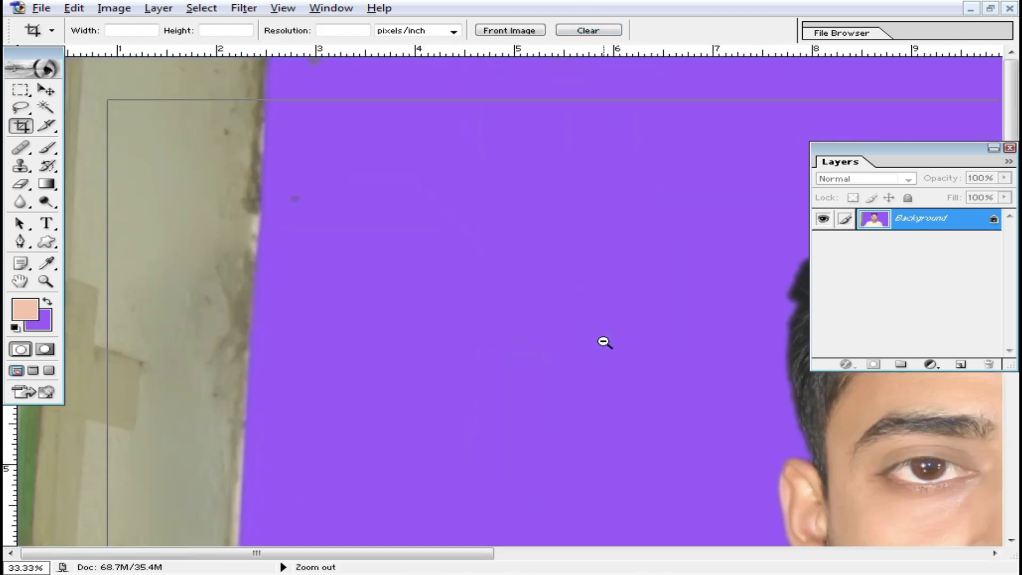
left_click(605, 324, "ctrl+alt")
left_click(605, 324, "alt")
left_click(605, 324, "alt")
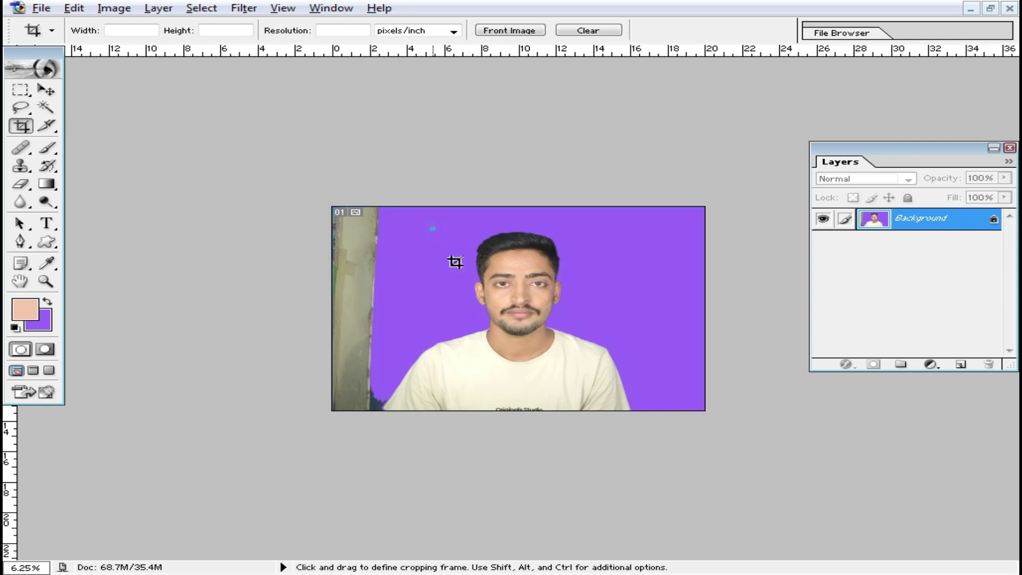
Crop the photo freehand around the man's head and shoulders, without a fixed size, trimming off the wall strip
left_click_drag(615, 399, 615, 399)
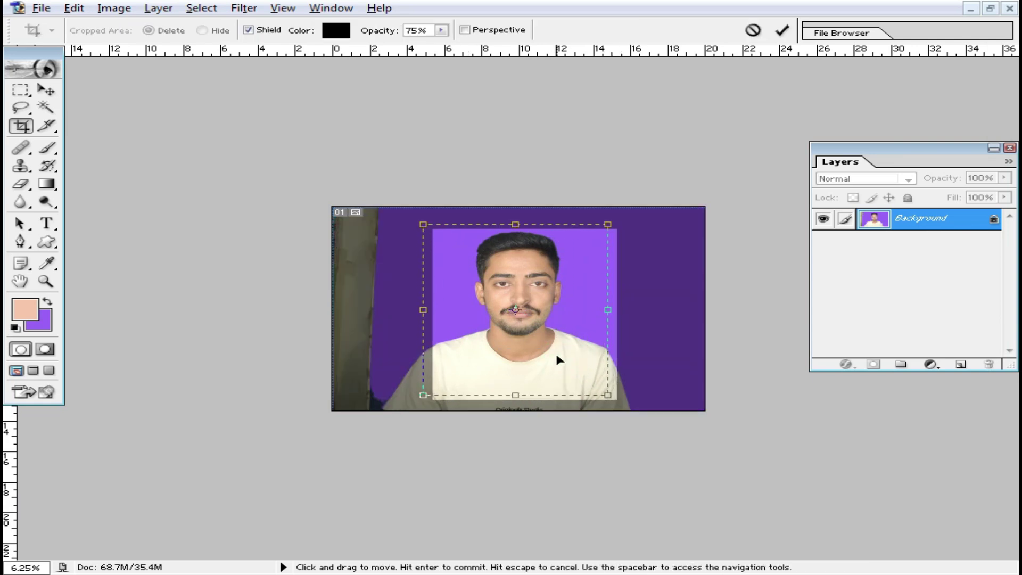
double_click(556, 355)
key("ctrl+0")
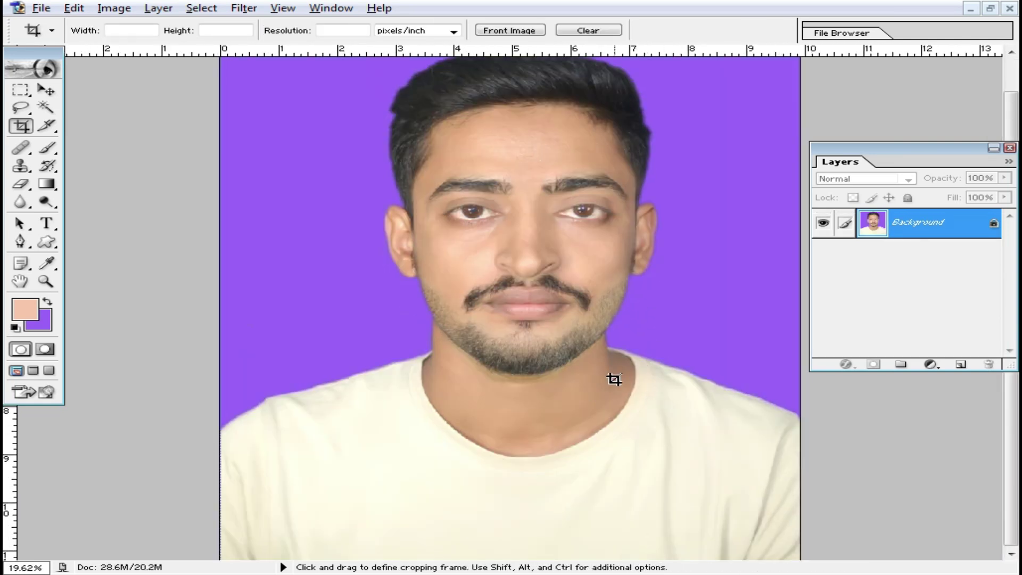
Open the black suit image 232 (1) with the red tie from the kord ddd folder on STUDIO PHOTO (E:)
left_click(990, 9)
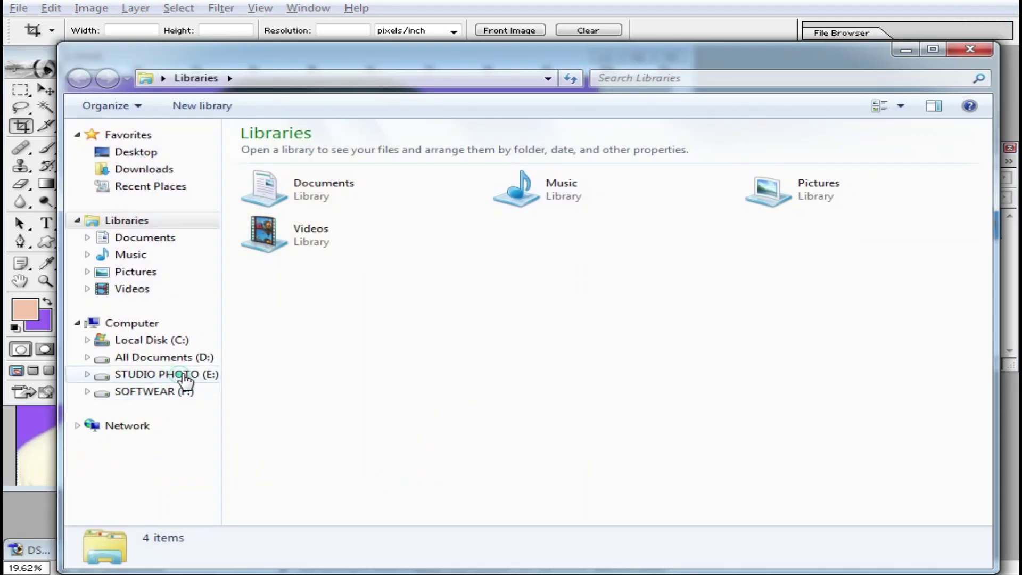
left_click(160, 374)
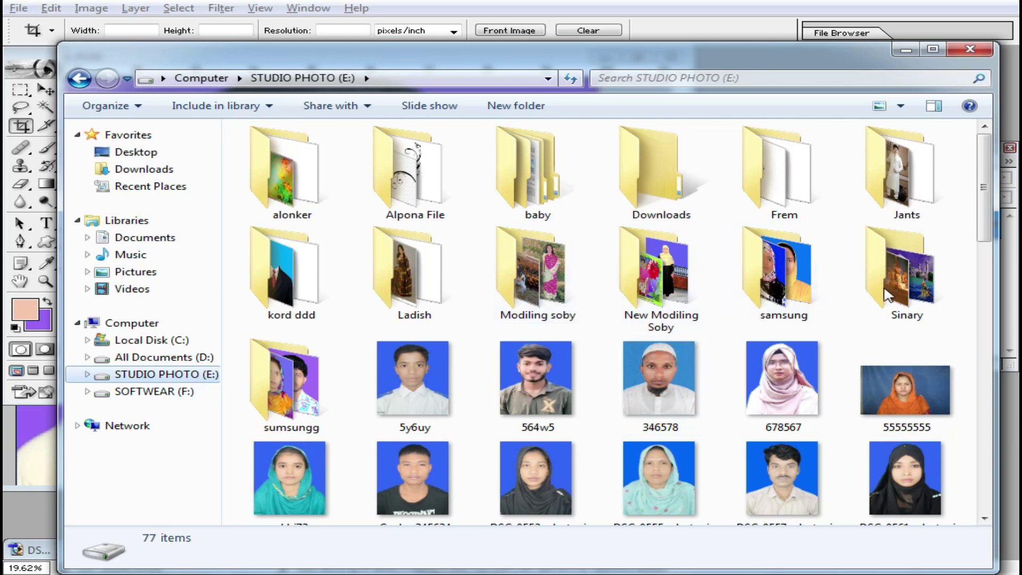
double_click(298, 298)
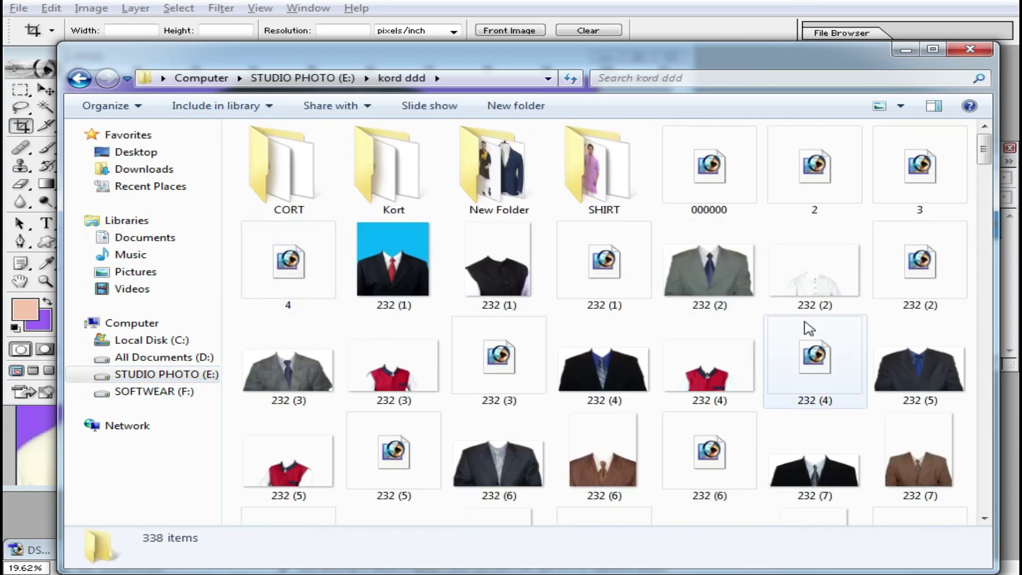
double_click(405, 277)
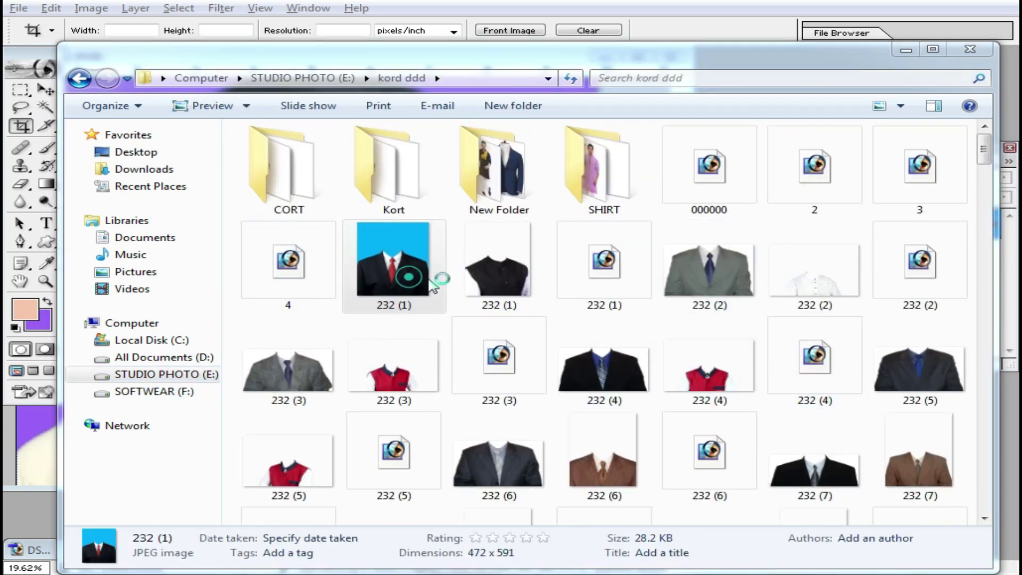
left_click(1000, 2)
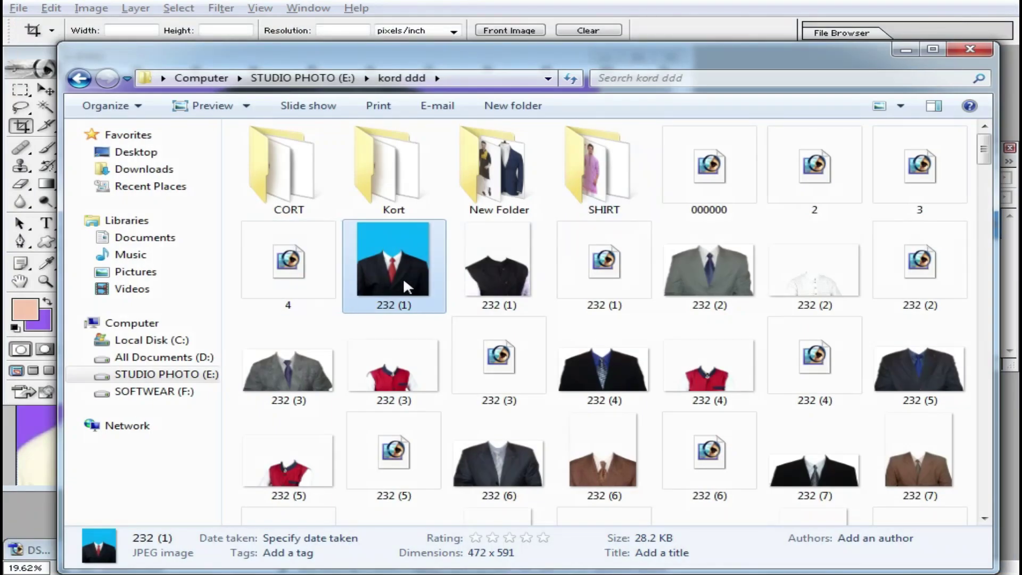
left_click_drag(450, 61, 798, 73)
left_click_drag(739, 277, 373, 414)
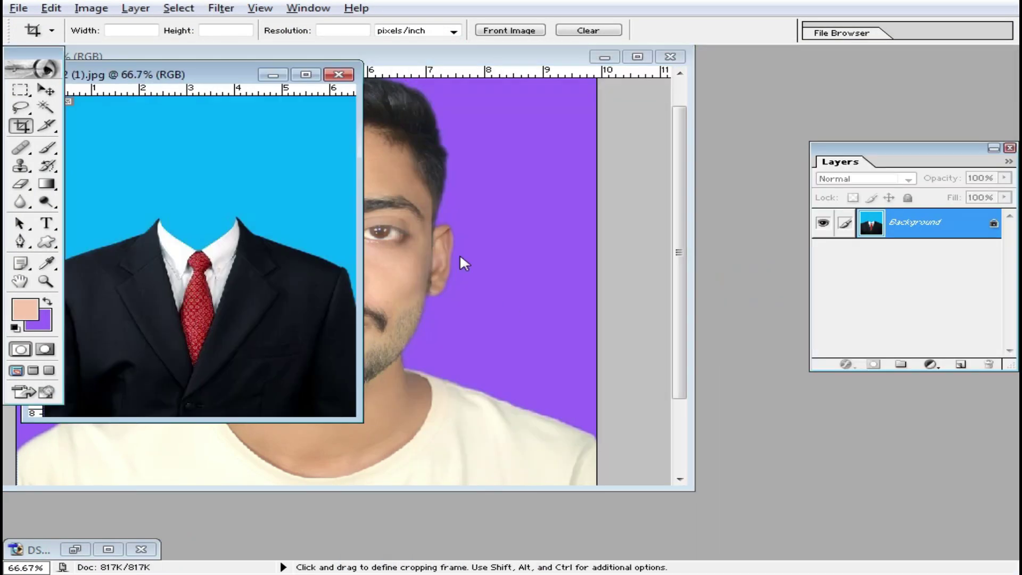
Remove the blue backdrop around the suit with the Magic Eraser tool
double_click(213, 75)
key("ctrl+0")
left_click(20, 184)
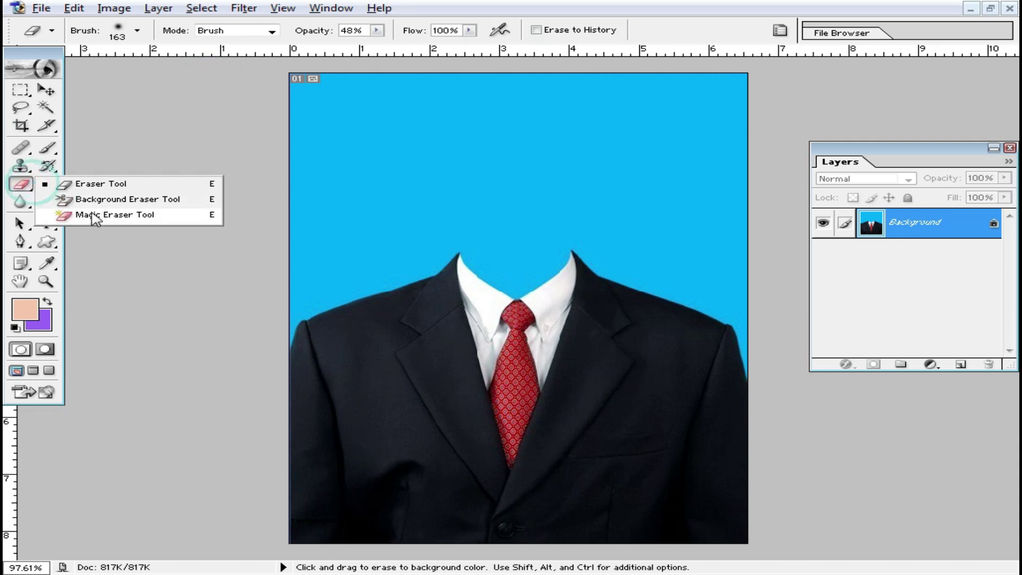
left_click(99, 220)
left_click(489, 197)
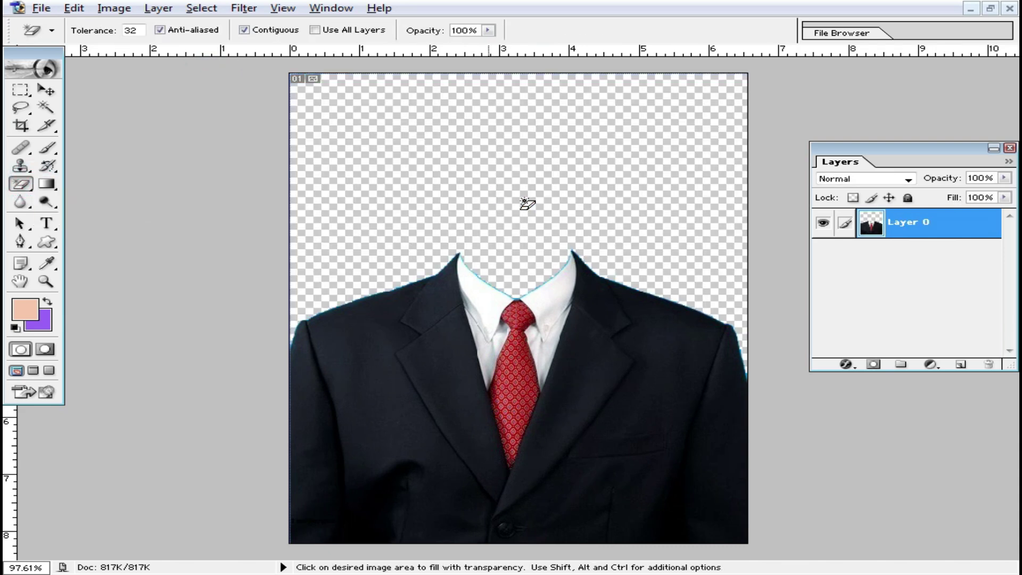
Copy the cut-out suit into the purple-backdrop portrait as a new layer
left_click(55, 91)
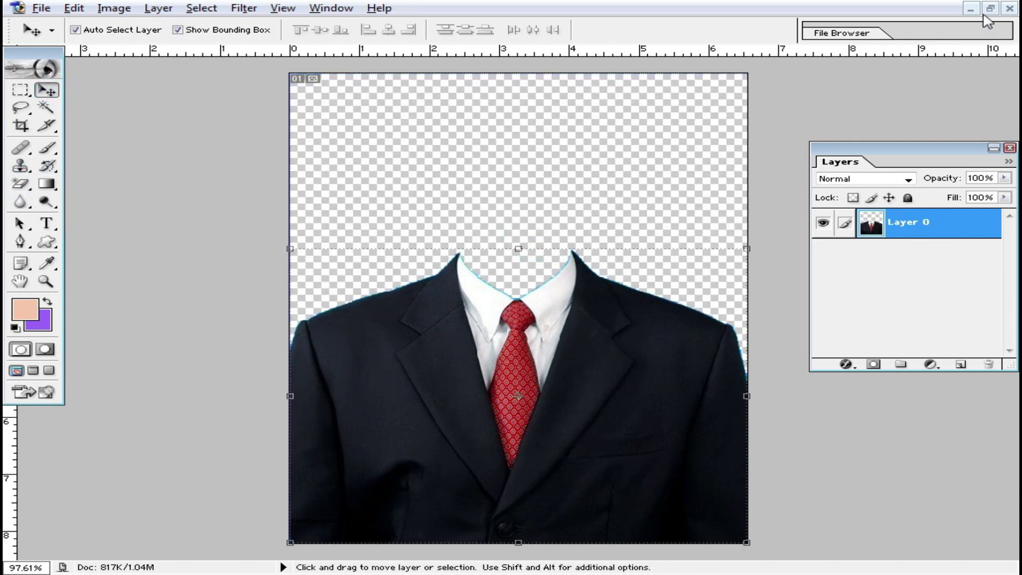
left_click(990, 8)
left_click_drag(229, 82, 808, 77)
left_click_drag(753, 353, 258, 336)
double_click(439, 57)
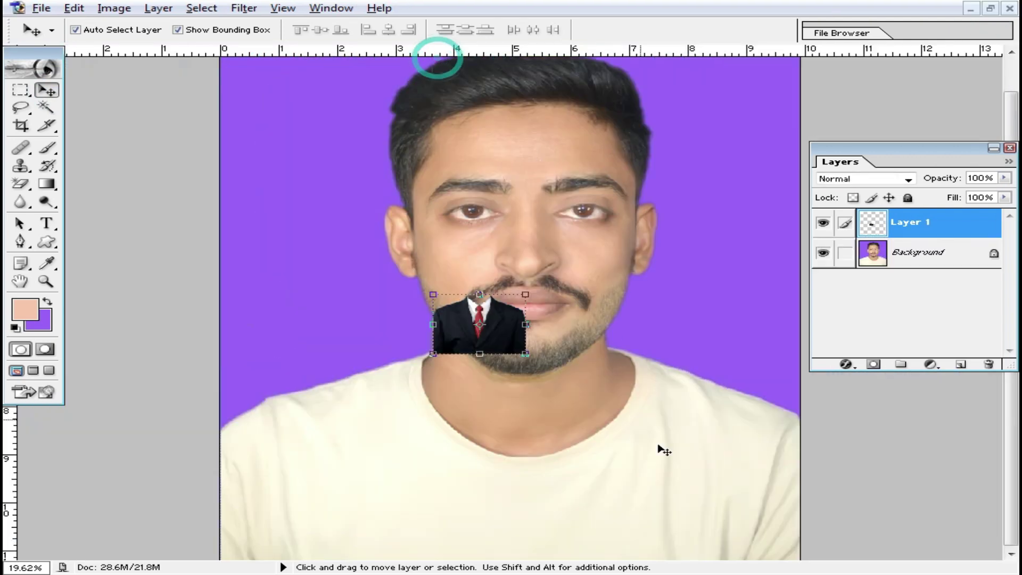
Scale the suit to 593.8%, position it beneath the man's chin, and enlarge it by a further 131%
left_click_drag(533, 353, 753, 497)
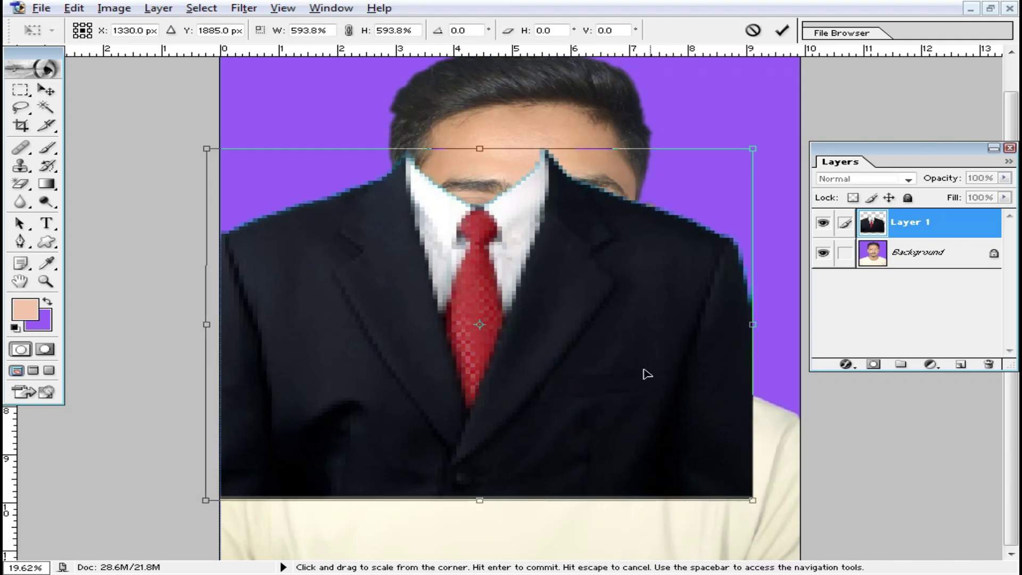
double_click(593, 257)
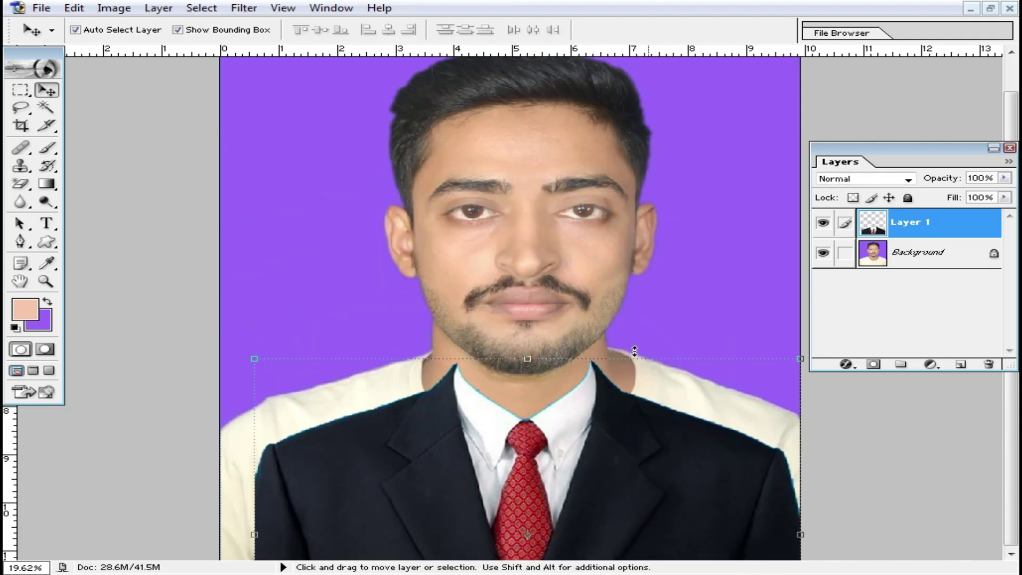
left_click_drag(802, 358, 884, 305)
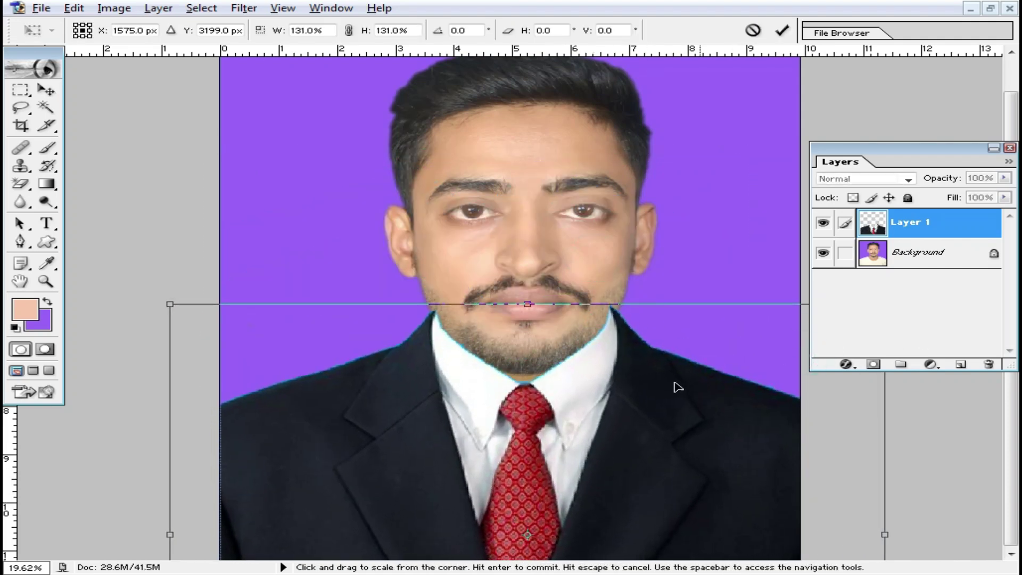
double_click(624, 380)
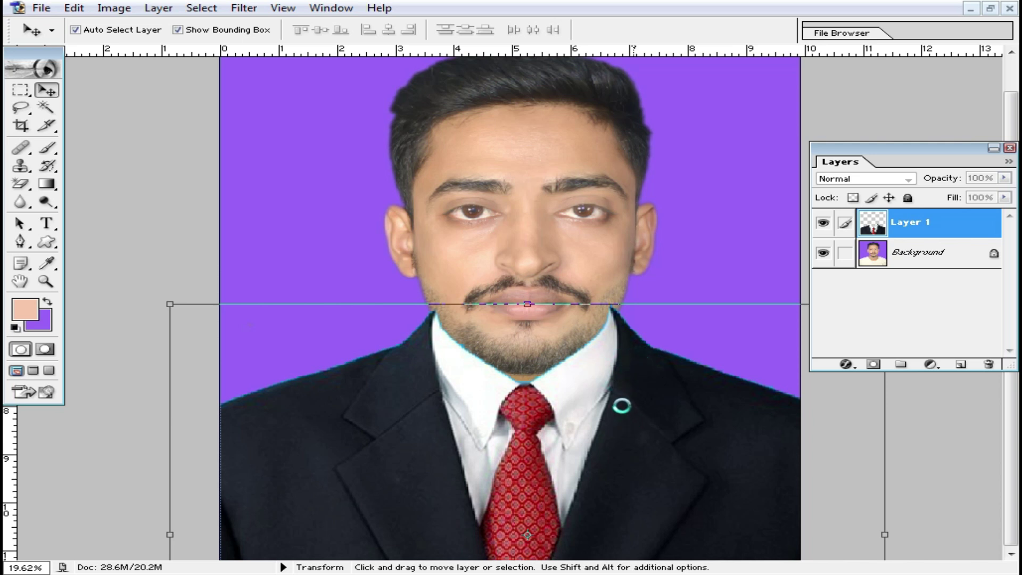
Move the suit down so its collar fits around the man's neck below the beard
left_click_drag(649, 391, 658, 482)
left_click(637, 383, "ctrl")
left_click(643, 383, "ctrl")
left_click_drag(683, 435, 681, 445)
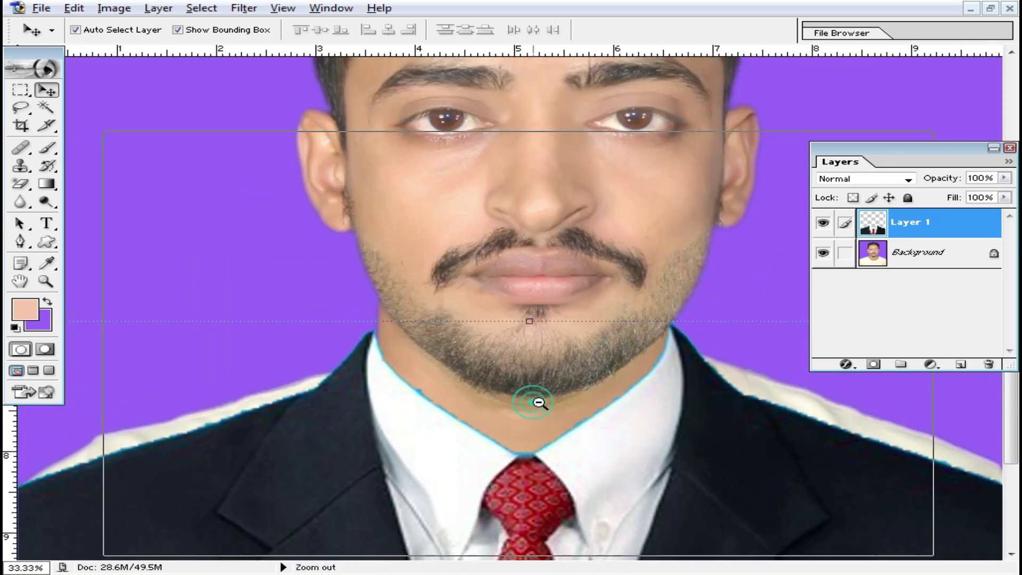
left_click(539, 402, "ctrl+alt")
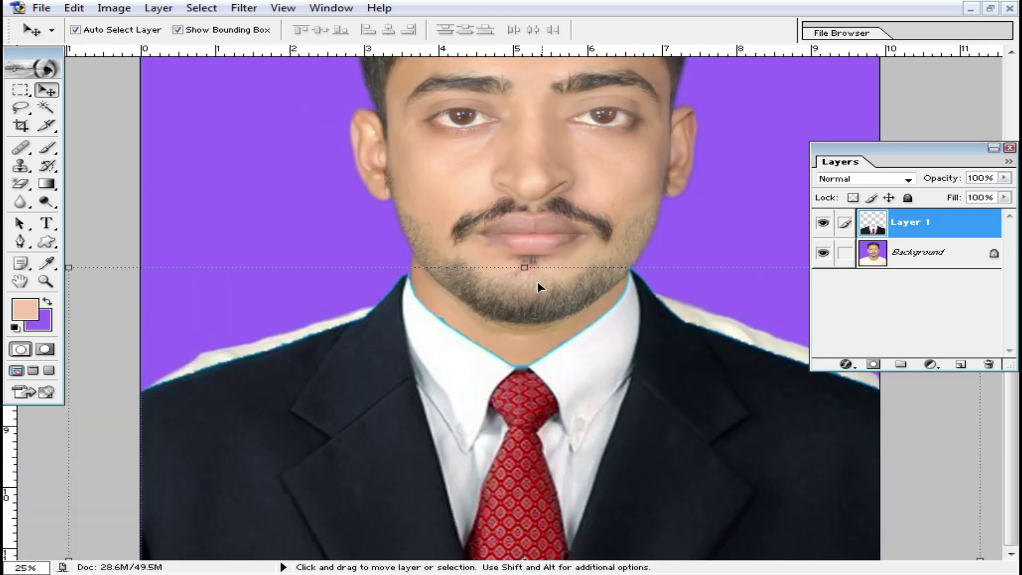
Select the whole Background portrait, duplicate it onto a new layer and rotate the copy by -0.3°
left_click(20, 92)
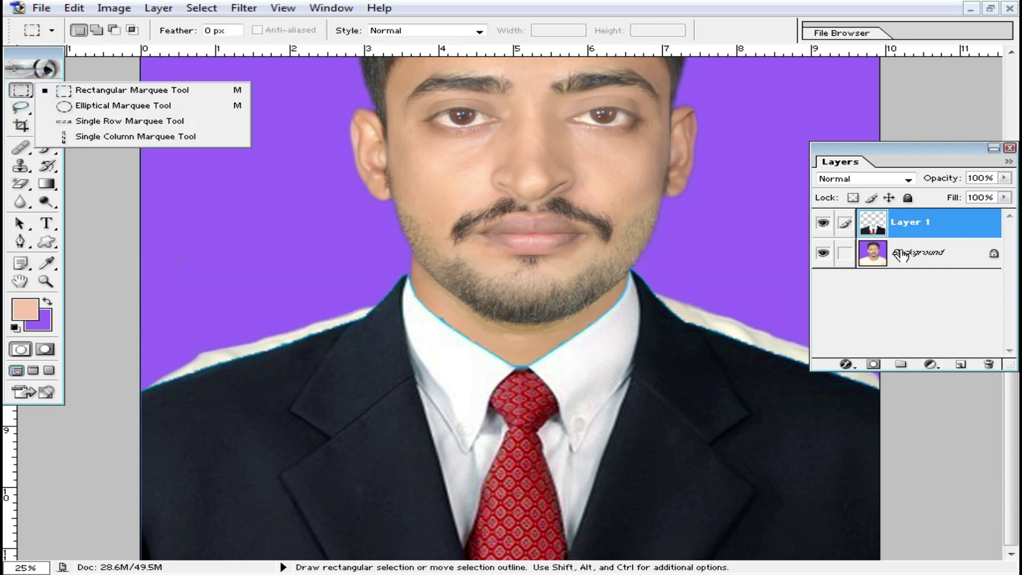
left_click(830, 255)
left_click(683, 255, "ctrl+alt")
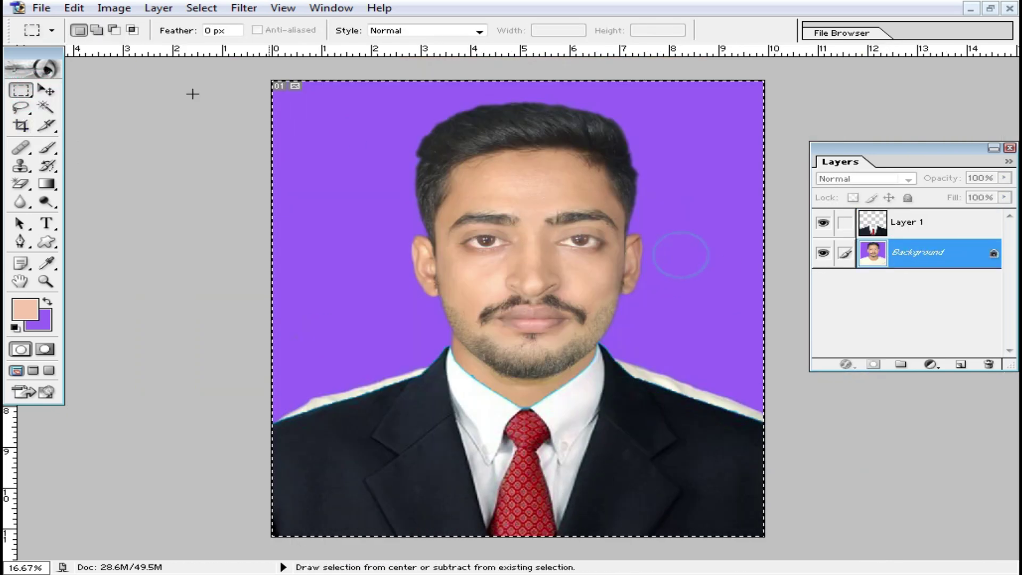
left_click(46, 90)
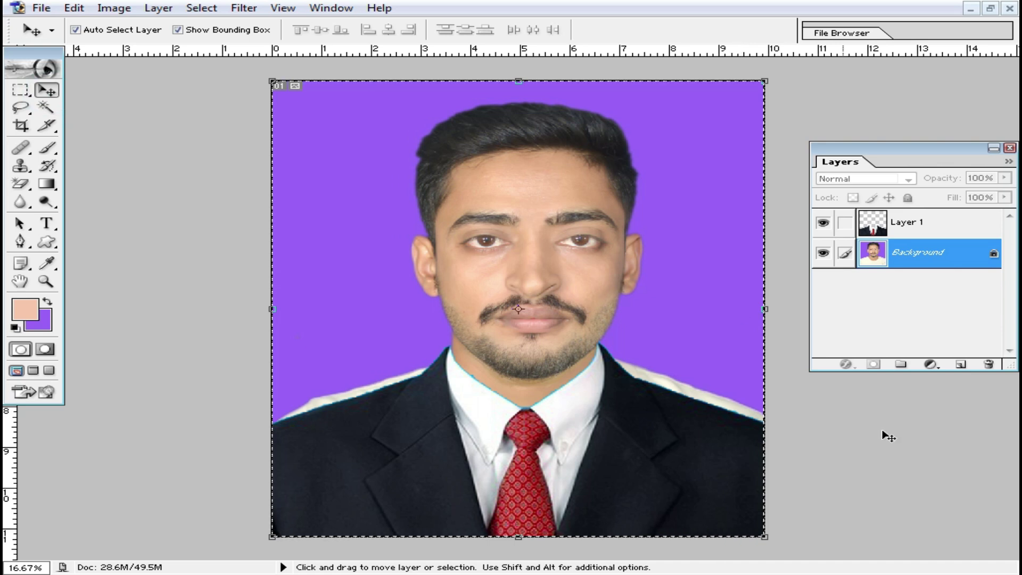
key("ctrl+j")
mouse_move(772, 551)
left_mouse_down()
mouse_move(786, 549)
mouse_move(776, 549)
left_mouse_up()
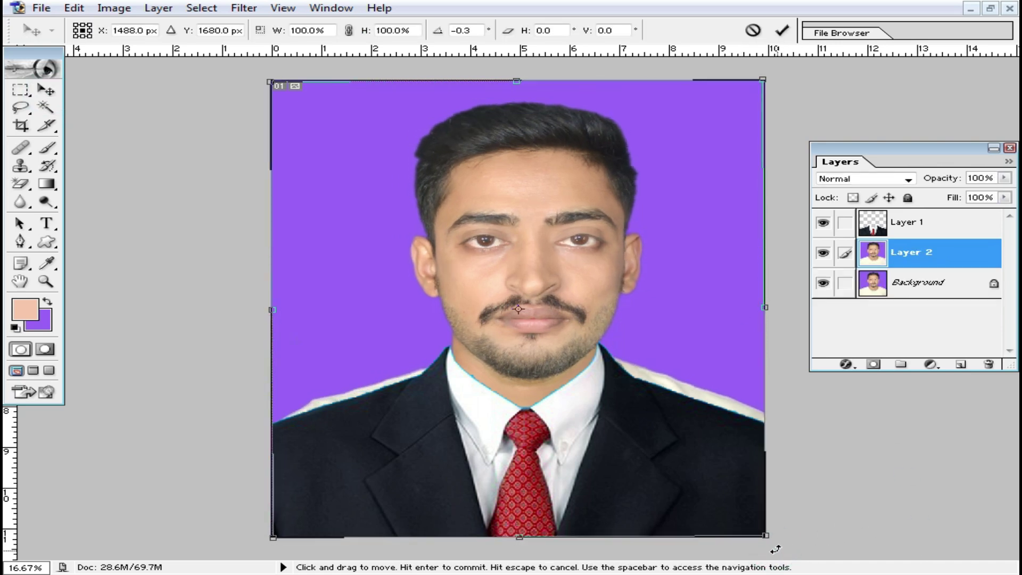
double_click(669, 294)
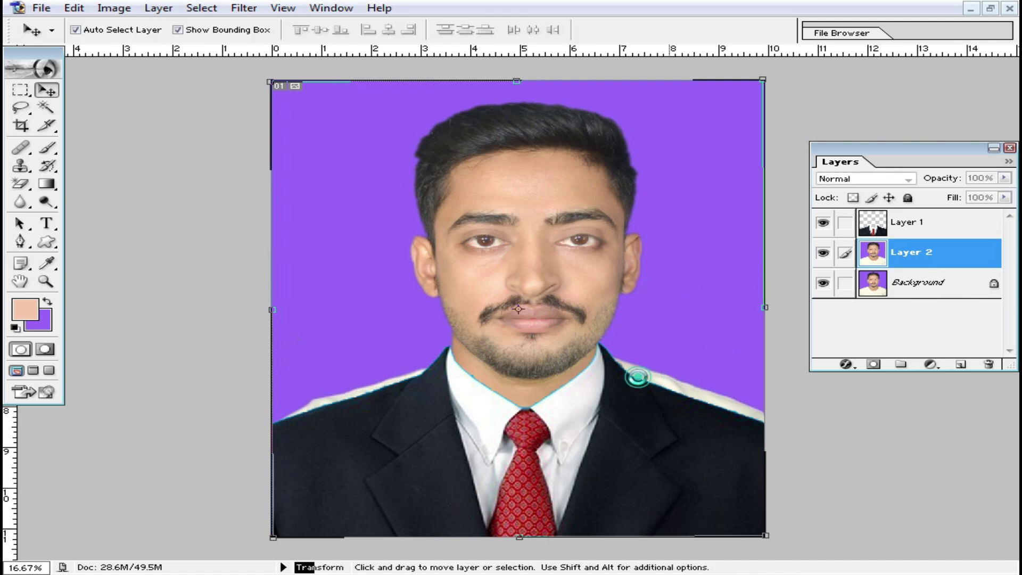
Merge the rotated portrait copy into the Background and nudge the suit layer slightly downward
left_click(556, 360, "ctrl")
left_click(556, 360, "ctrl")
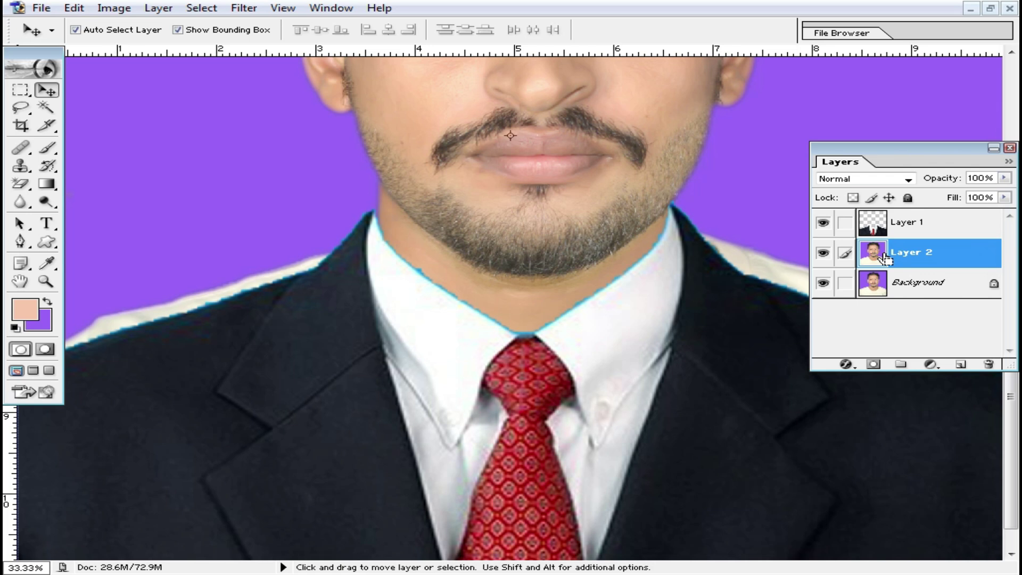
key("ctrl+e")
mouse_move(686, 271)
left_mouse_down()
mouse_move(699, 298)
mouse_move(687, 277)
left_mouse_up()
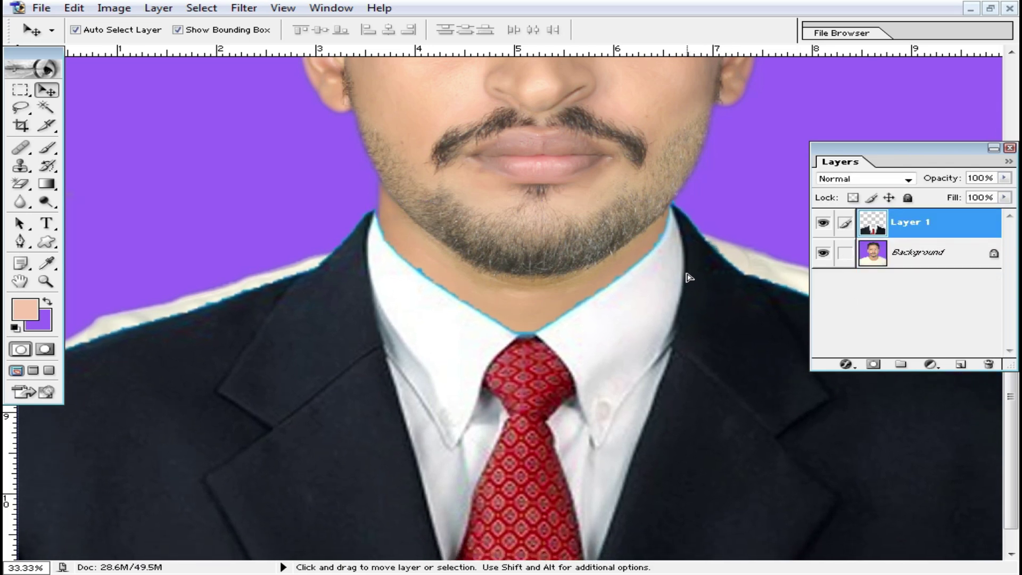
Draw a rectangular selection around the left collar and inner shoulder of the suit and adjust its position
scroll(527, 280, "up", 5)
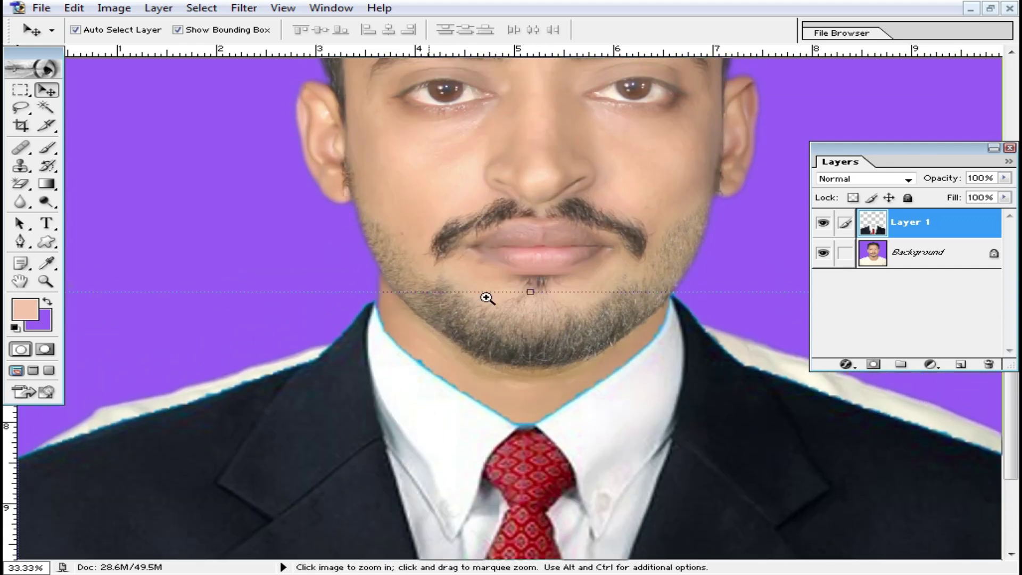
left_click(489, 297, "ctrl")
left_click(503, 292, "ctrl")
left_click_drag(450, 407, 434, 436)
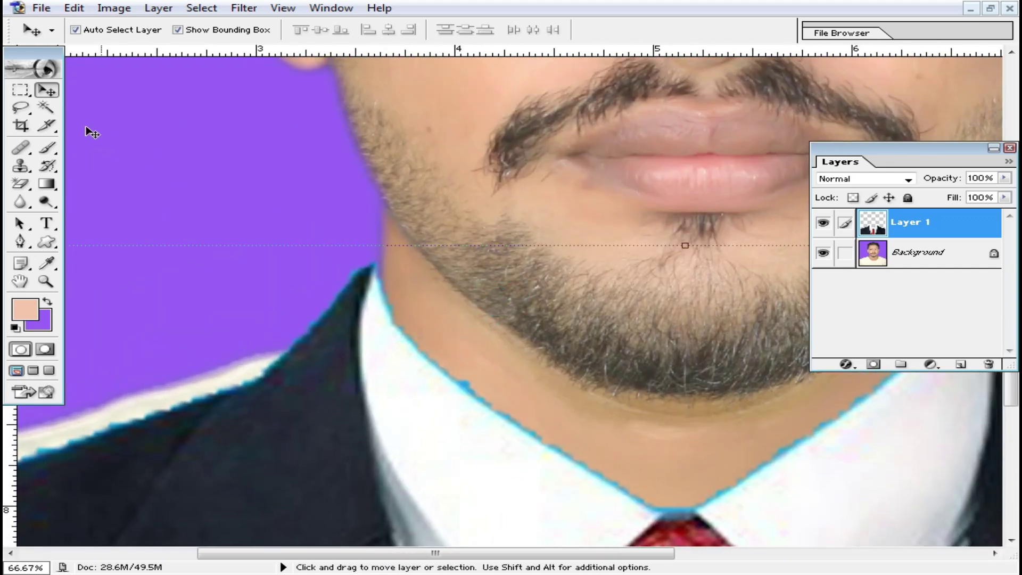
left_click(21, 90)
left_click_drag(104, 192, 316, 296)
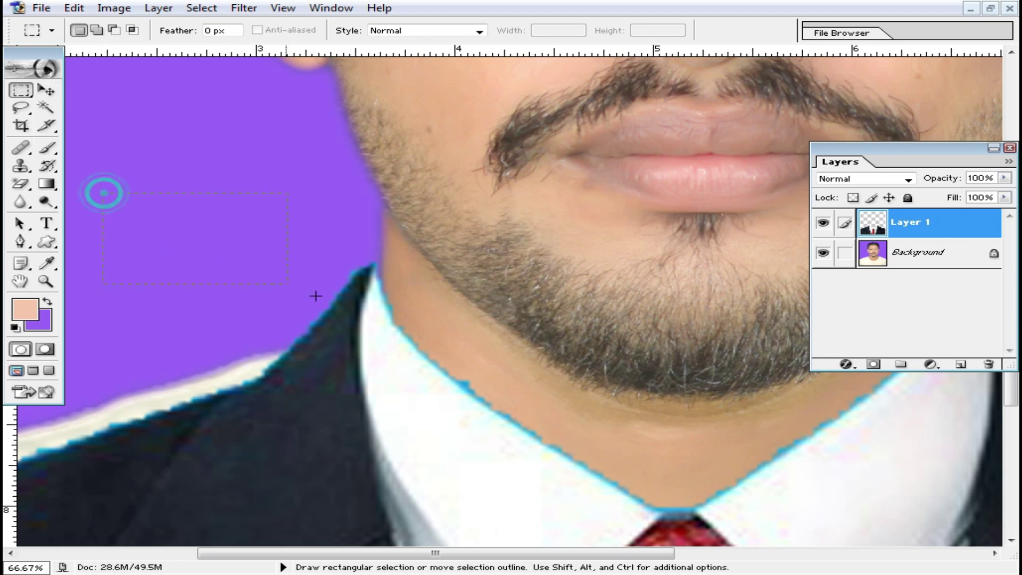
left_click_drag(642, 467, 643, 467)
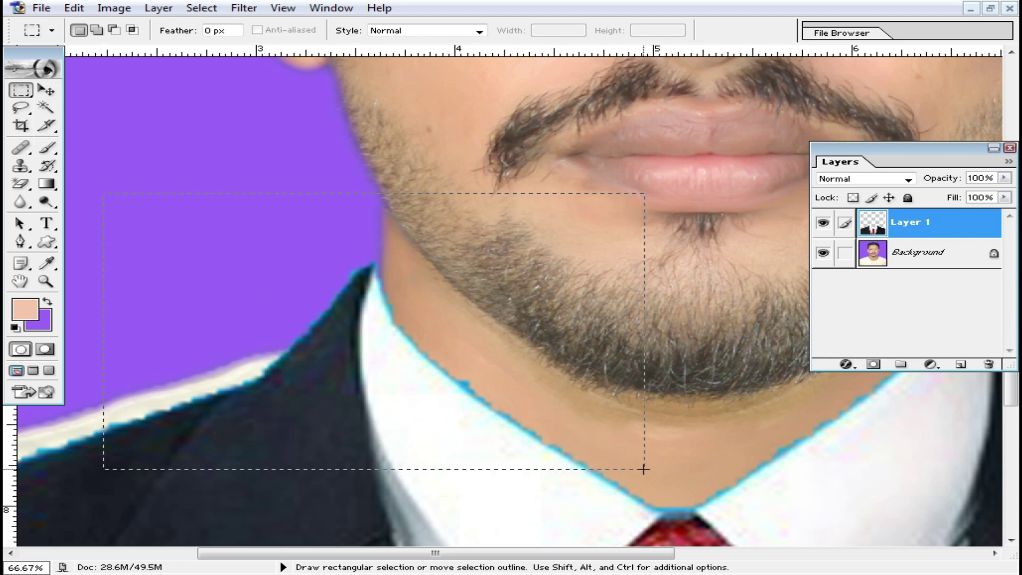
left_click_drag(544, 418, 488, 399)
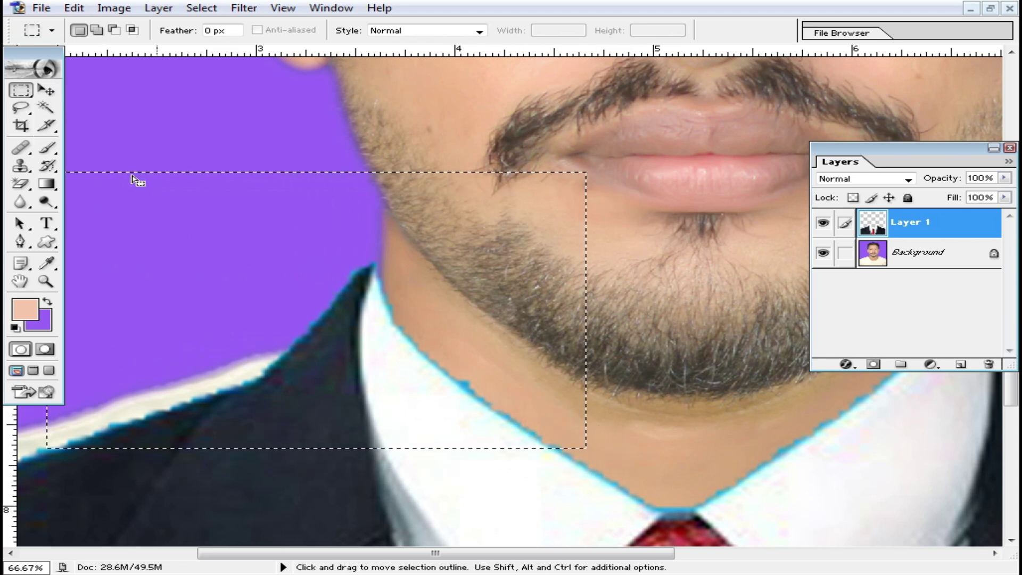
Stretch the selected collar and shoulder section of the suit upward toward the man's jaw
key("v")
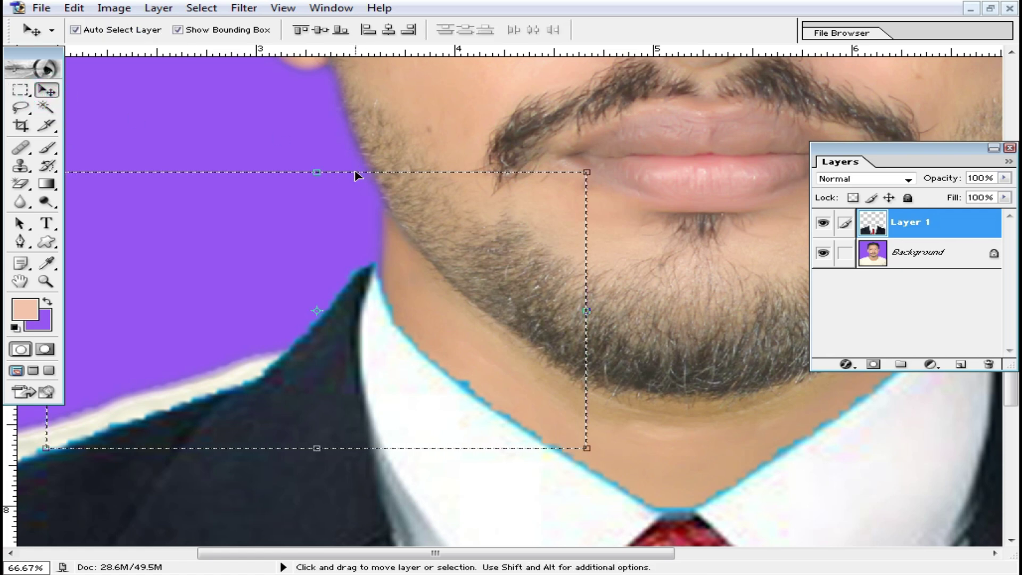
left_click_drag(320, 171, 334, 73)
key("Return")
left_click(395, 260, "ctrl+alt")
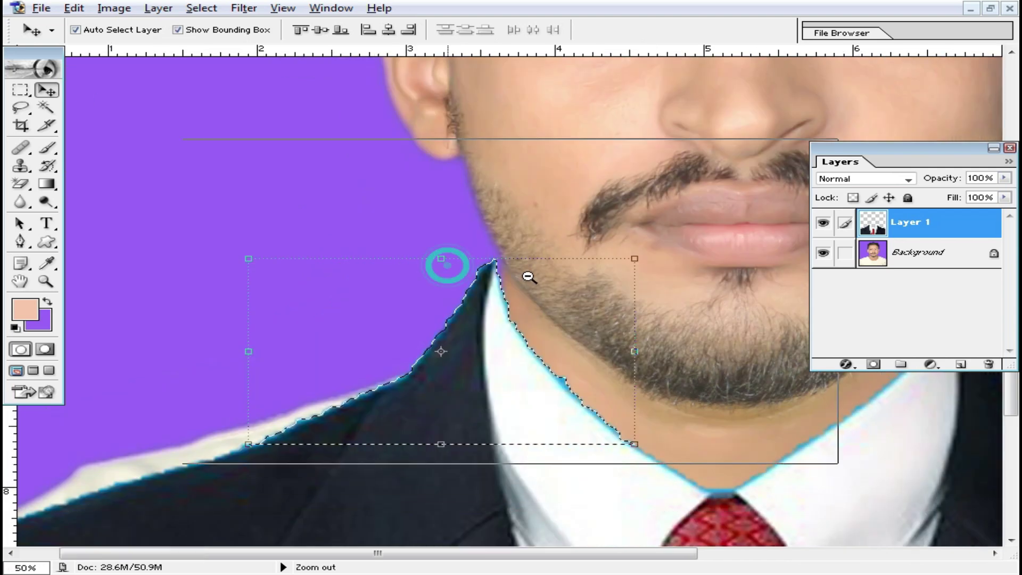
Deselect the collar section and narrow the suit layer slightly from both sides, finishing with a 99.5% width scale
left_click(445, 264, "ctrl+alt")
left_click(445, 265, "ctrl+alt")
left_click(24, 92)
key("ctrl+d")
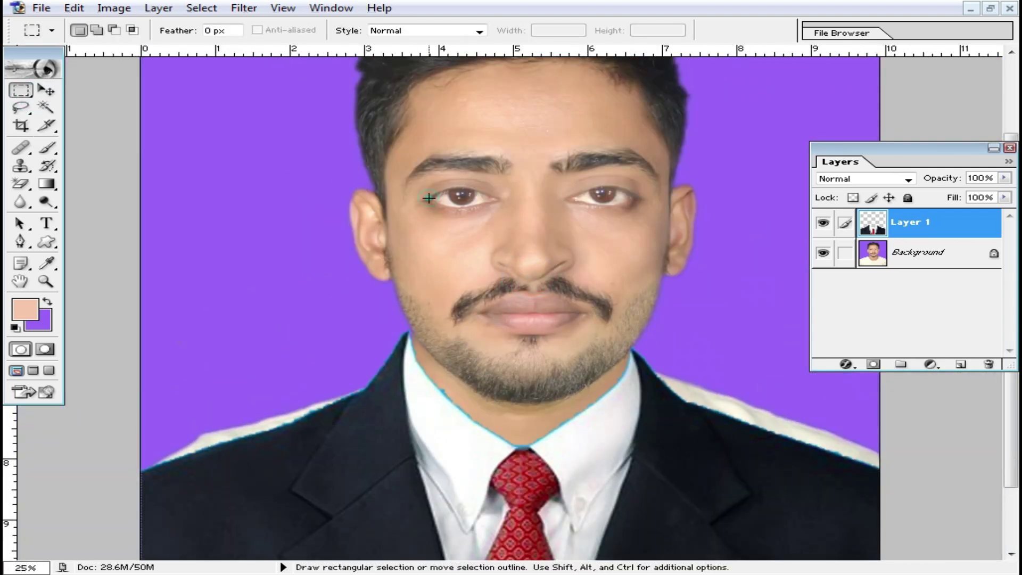
left_click(45, 91)
left_click(418, 426)
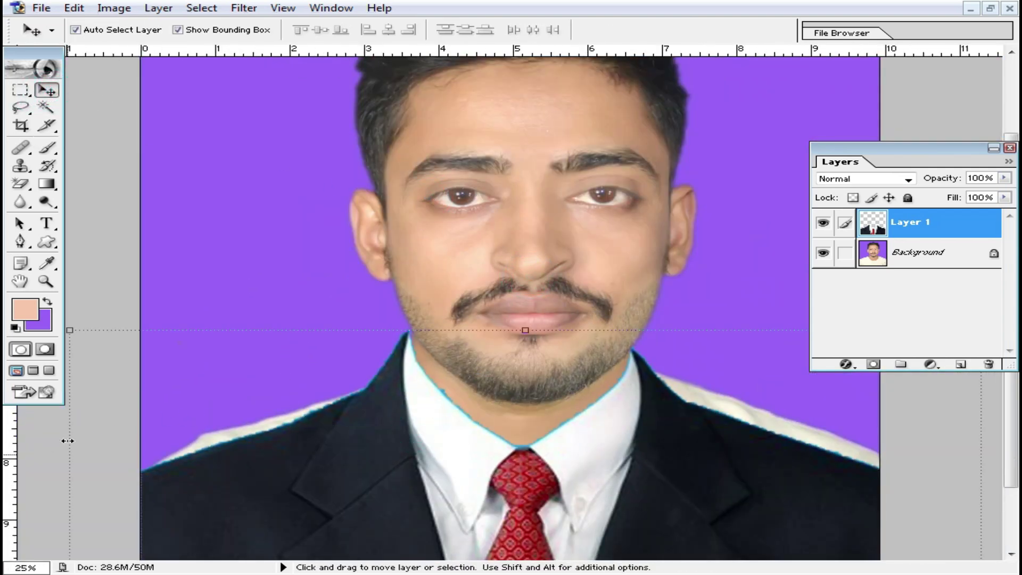
left_click(70, 440)
left_click_drag(71, 440, 77, 441)
key("Return")
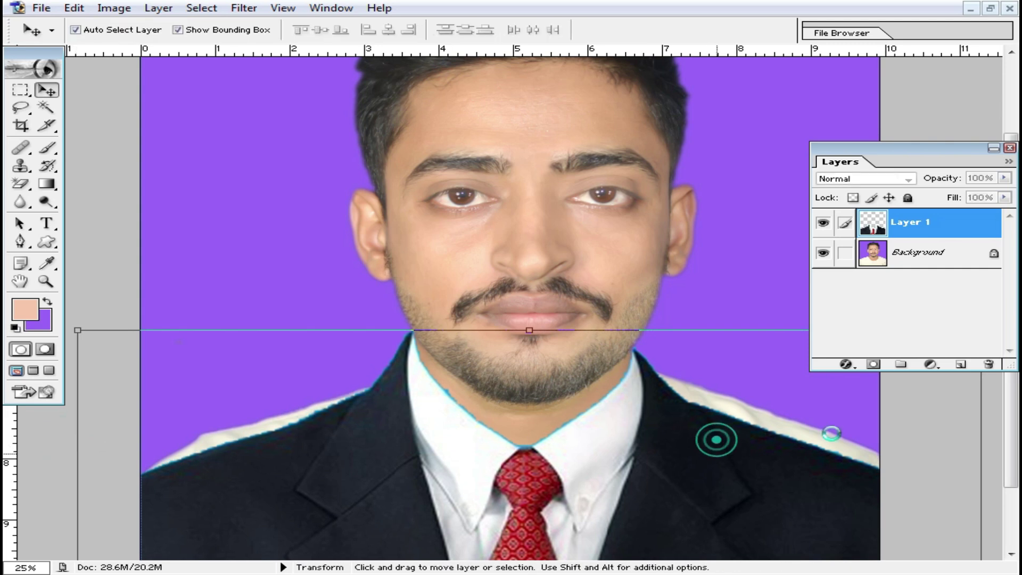
left_click_drag(981, 442, 978, 446)
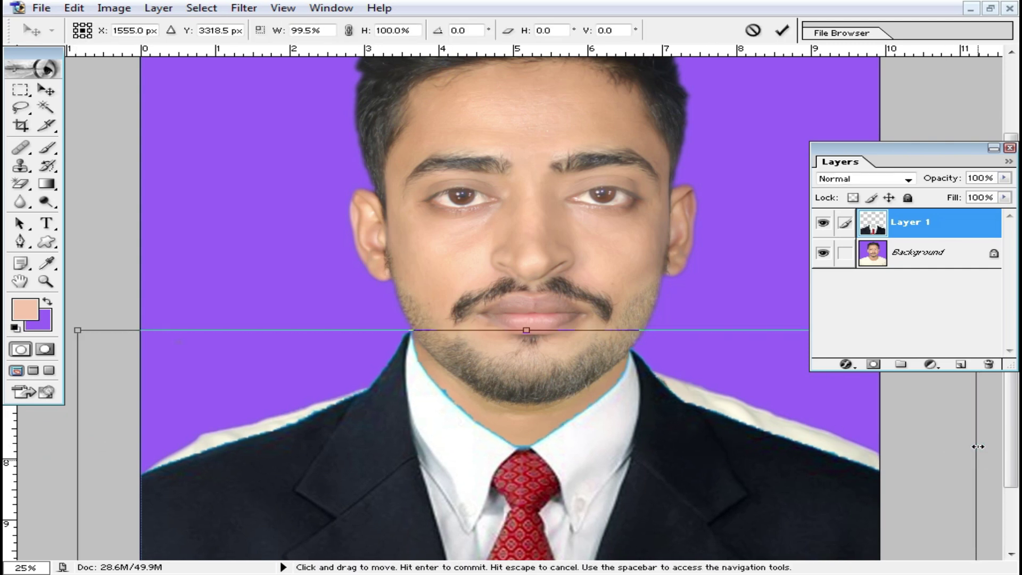
key("Return")
key("ctrl+minus")
key("ctrl+minus")
key("ctrl+minus")
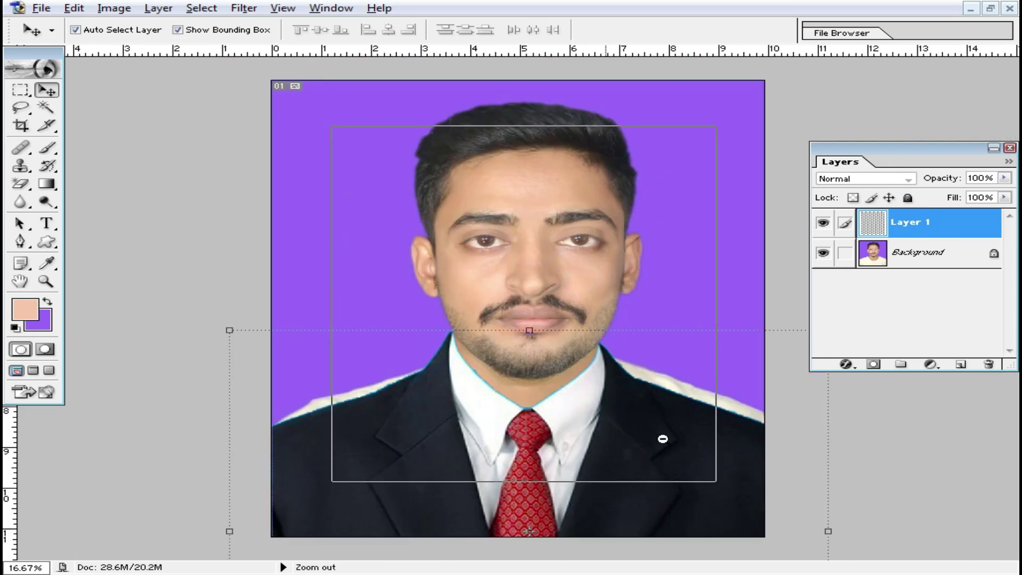
On Layer 1, select the transparent area around the suit, including the neck opening, with the Magic Wand at tolerance 44
left_click(629, 284)
scroll(622, 414, "up", 1)
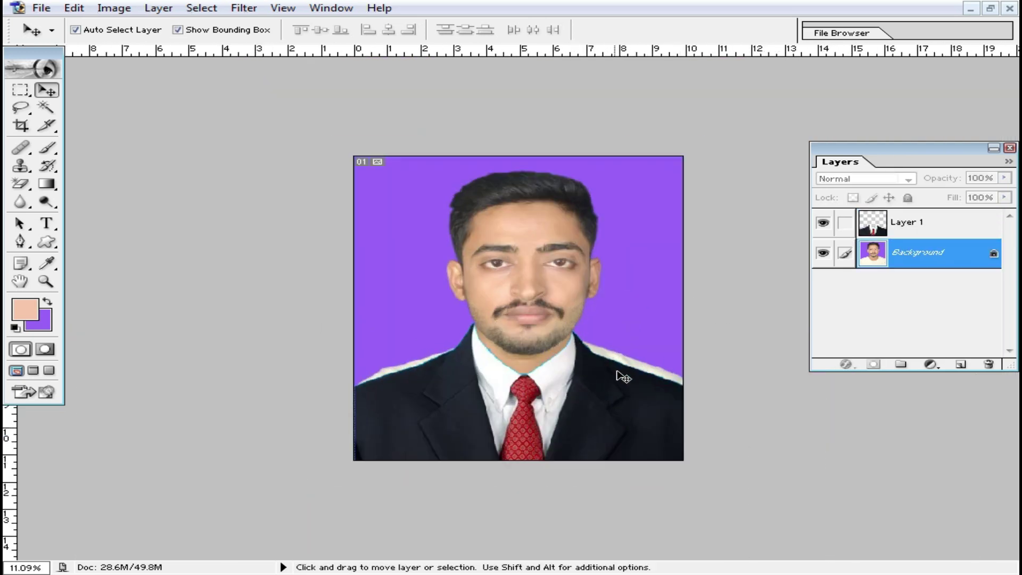
left_click(659, 421)
key("ctrl+plus")
key("ctrl+plus")
key("ctrl+plus")
key("ctrl+plus")
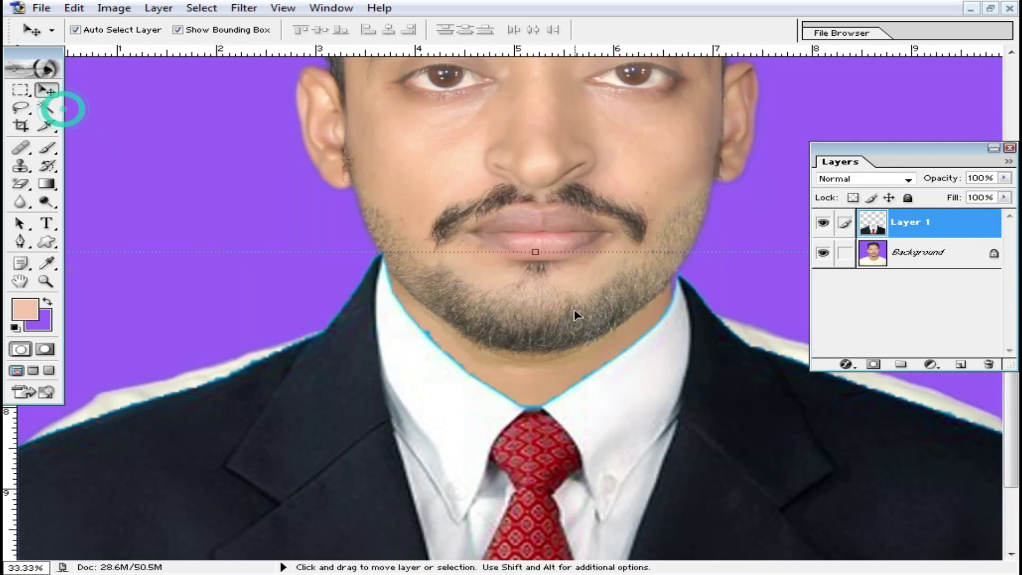
left_click(48, 108)
left_click(519, 354)
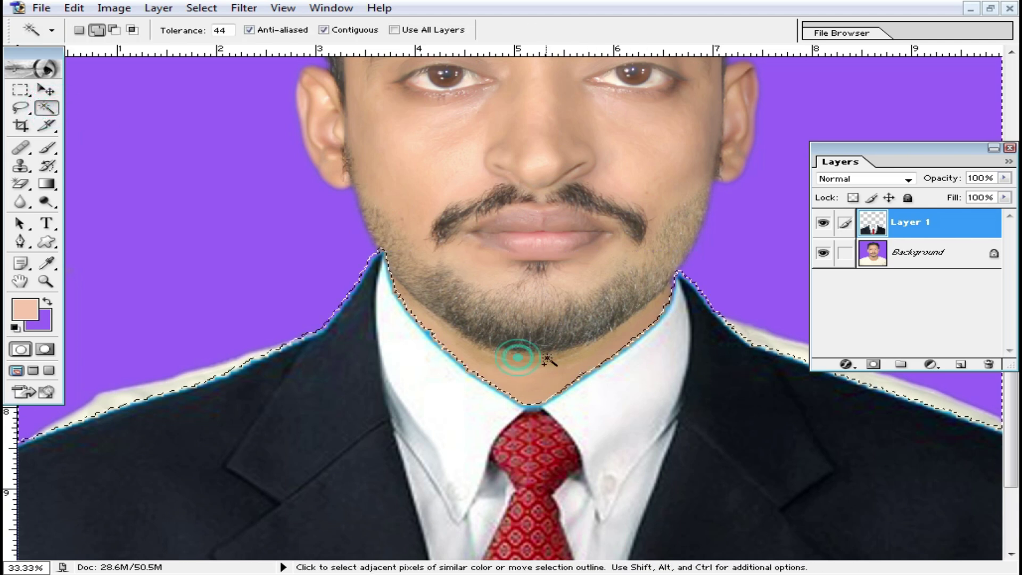
left_click(543, 399)
left_click(616, 354)
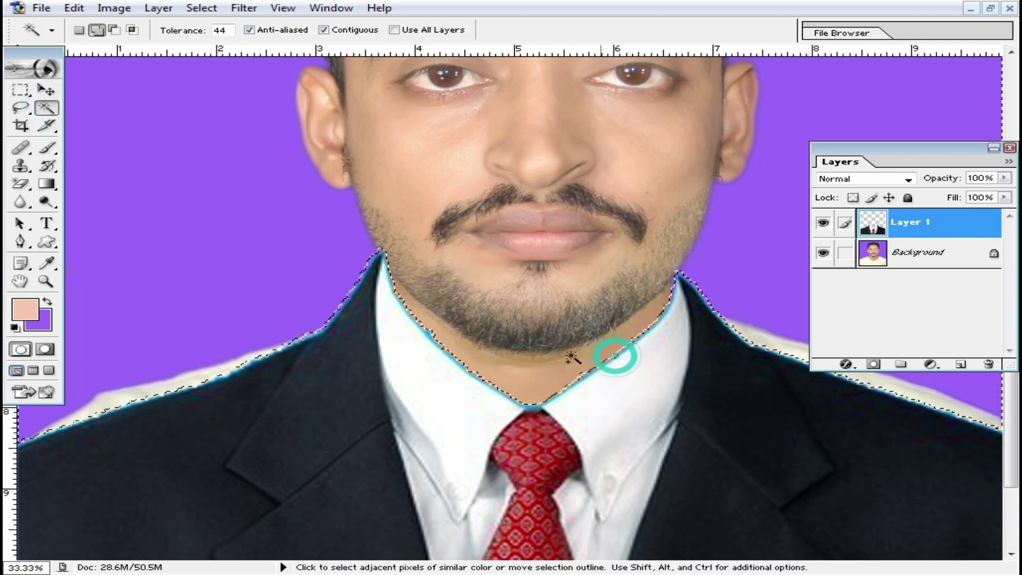
left_click(432, 333)
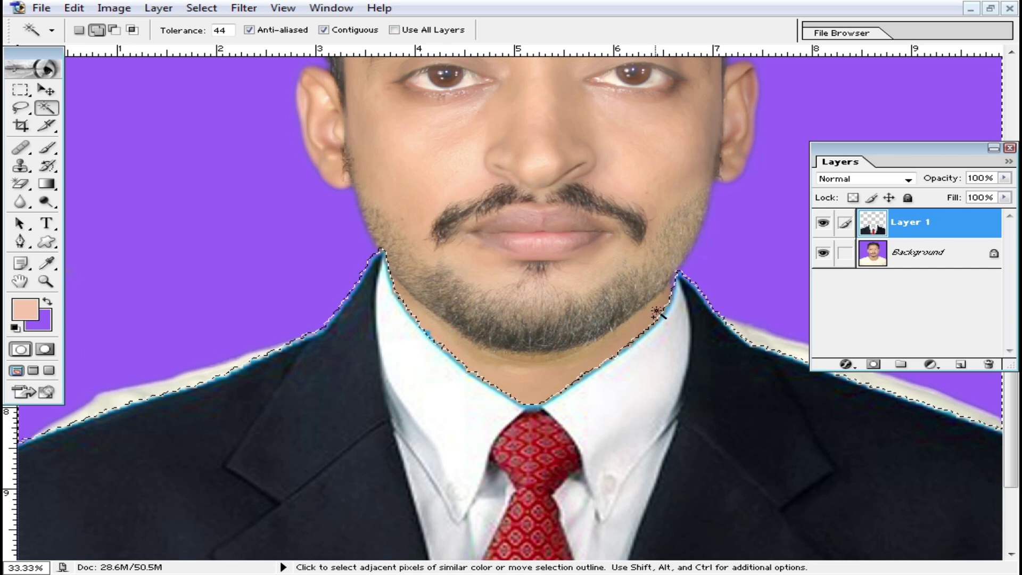
left_click(696, 292)
left_click(701, 286)
Feather the selection by 10 pixels, soften the suit's cyan outer edge with it and deselect
key("ctrl+alt+d")
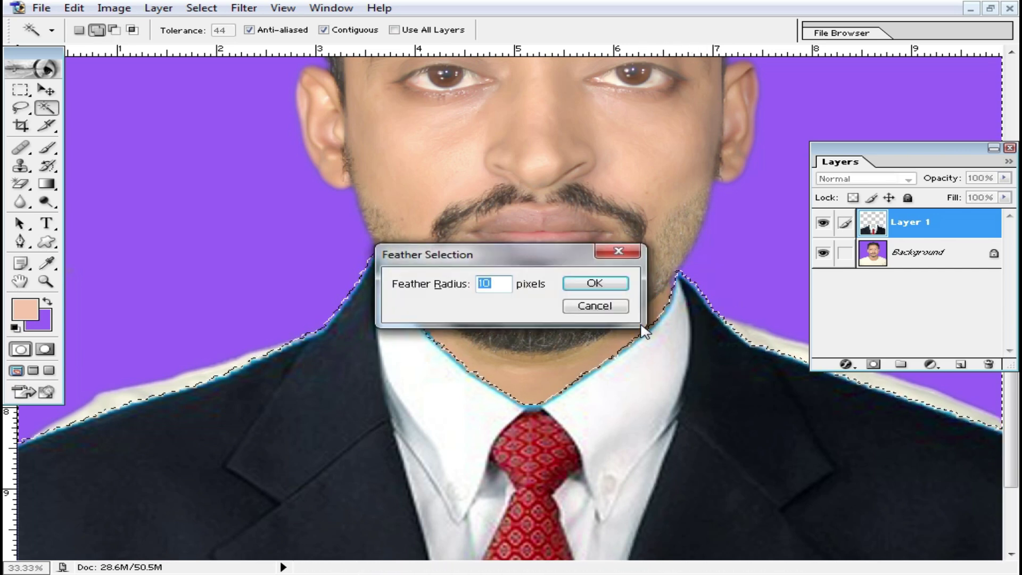
key("Return")
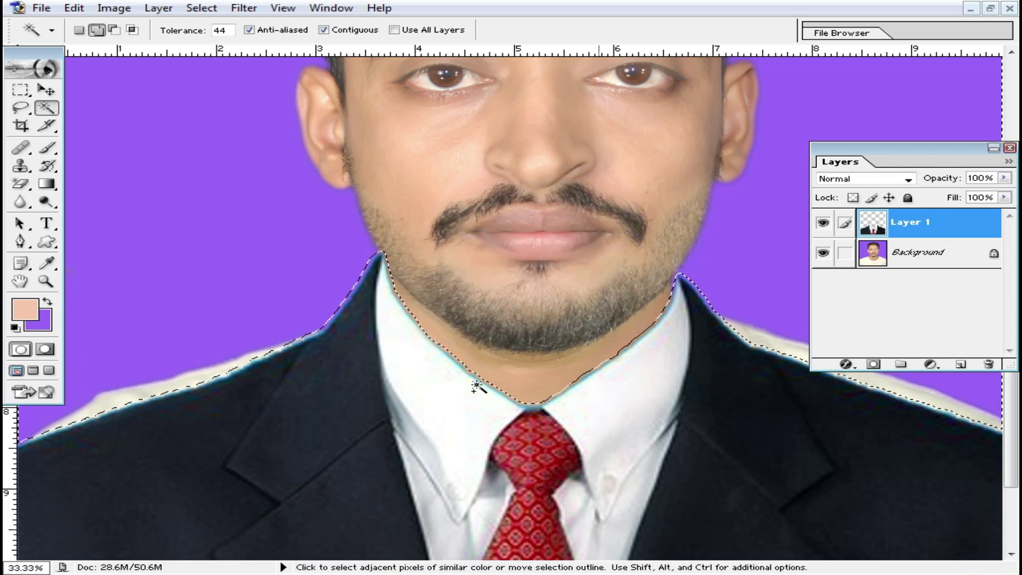
left_click(22, 89)
left_click(302, 188)
scroll(539, 336, "down", 1)
left_click(616, 349, "alt")
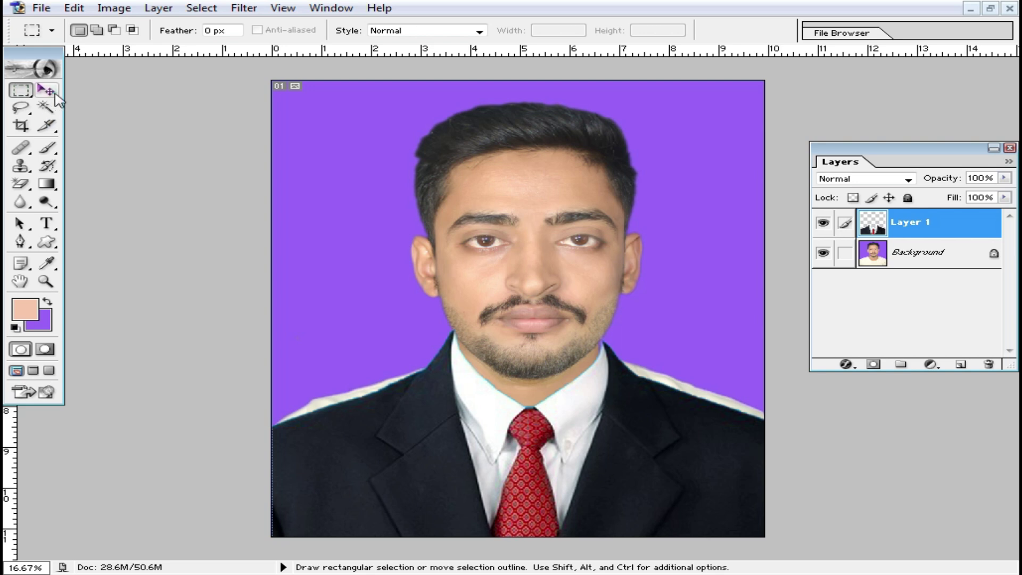
Scale the suit layer to 99.2% of its width to fit the collar closer to the neck
left_click(52, 92)
left_click_drag(840, 455, 835, 452)
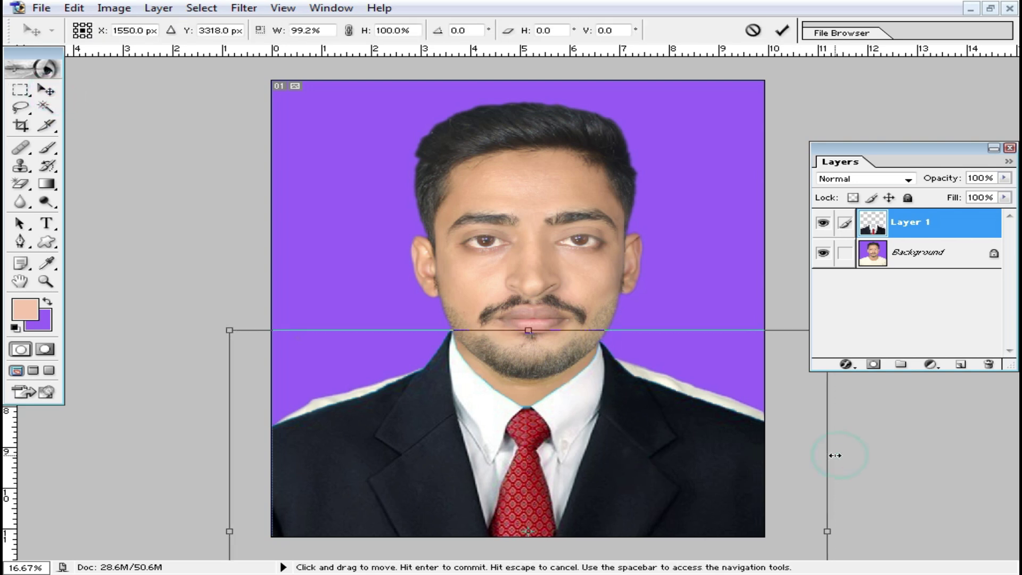
double_click(648, 418)
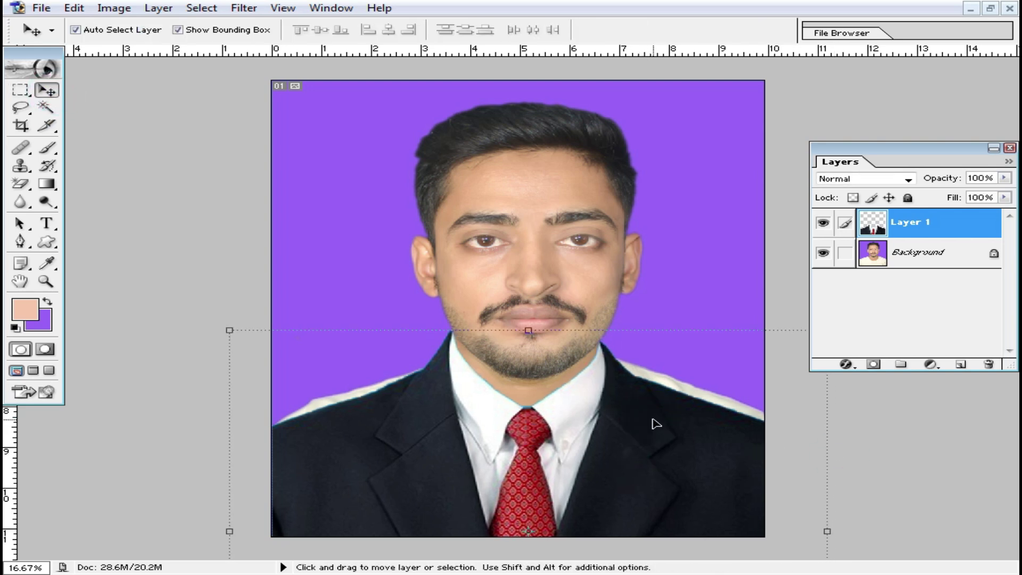
left_click(597, 393, "ctrl")
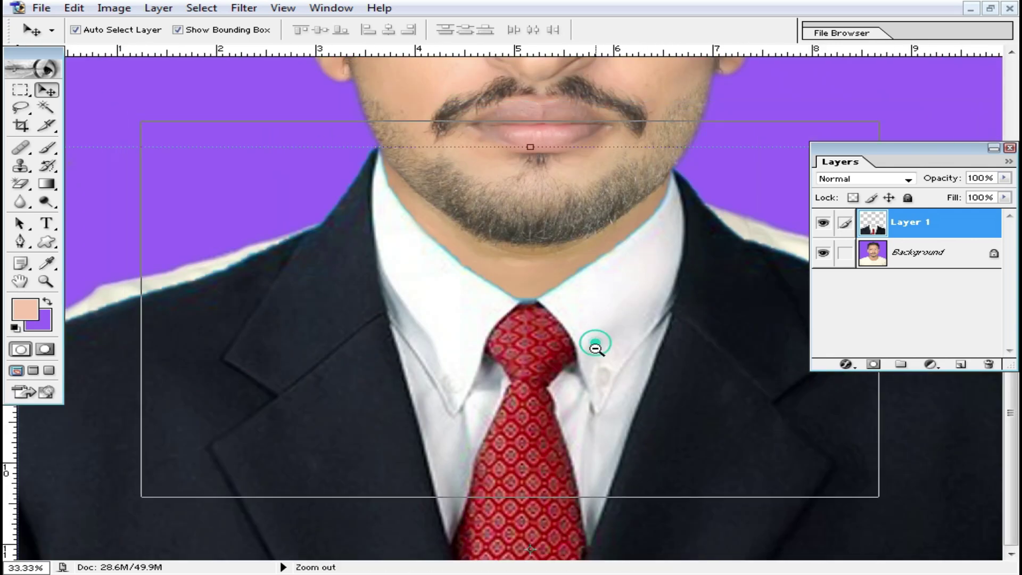
left_click(593, 342, "ctrl+alt")
Erase the cream shirt showing above the suit's image-left shoulder on the Background layer with a 261 px eraser
left_click_drag(20, 184, 103, 180)
right_click(526, 417)
left_click_drag(525, 413, 548, 413)
mouse_move(423, 367)
left_mouse_down()
mouse_move(400, 385)
mouse_move(259, 430)
left_mouse_up()
left_click_drag(409, 385, 275, 421)
left_click(331, 418)
Set the eraser opacity to 100% and erase the remaining cream shirt above both suit shoulders on the Background
left_click(377, 31)
left_click_drag(378, 44, 433, 46)
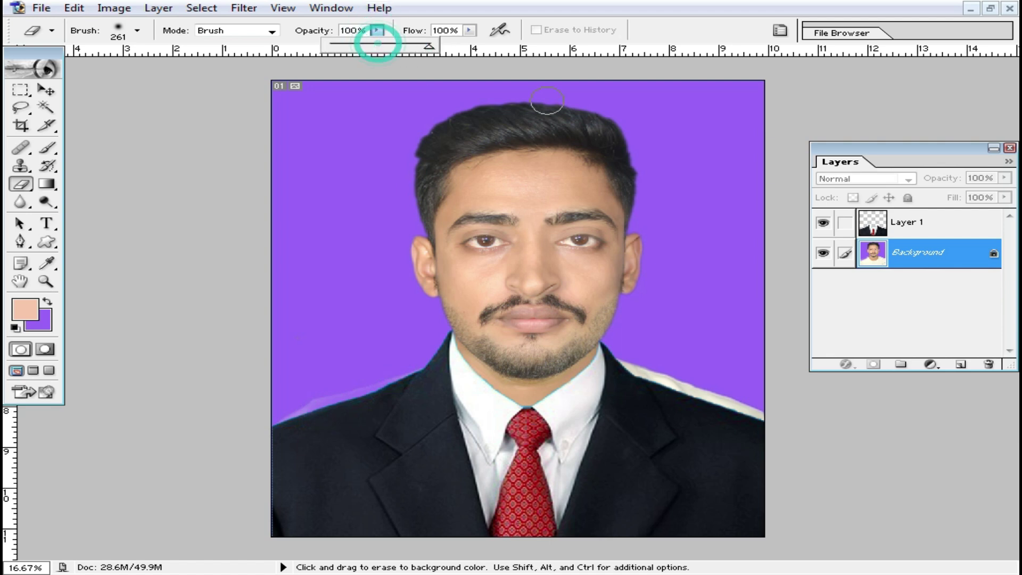
left_click(411, 379)
mouse_move(639, 361)
left_mouse_down()
mouse_move(682, 382)
mouse_move(659, 386)
left_mouse_up()
left_click(633, 359)
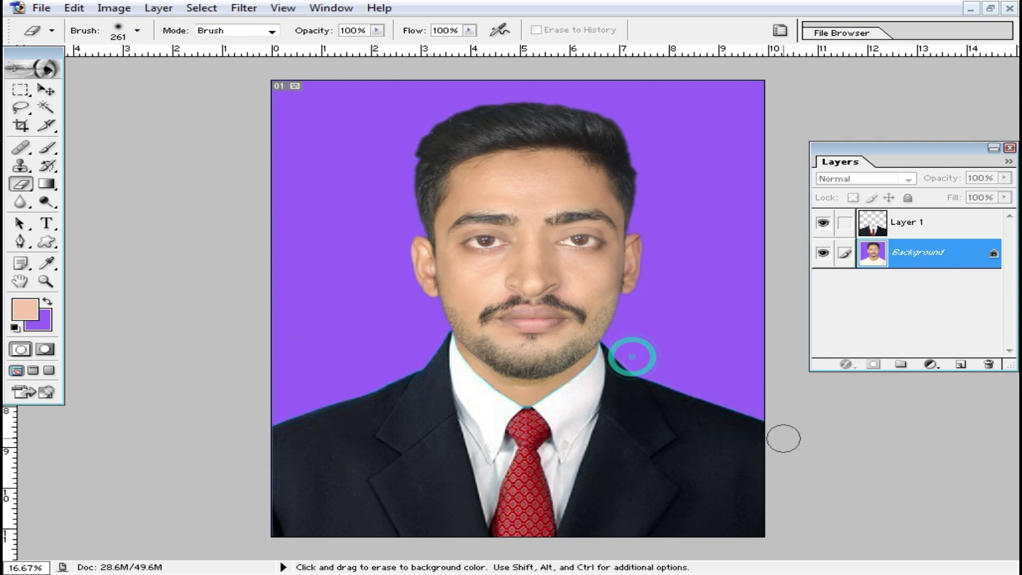
Inspect the face and collar fit up close and merge the suit layer into the Background
left_click(49, 96)
left_click(585, 300, "ctrl")
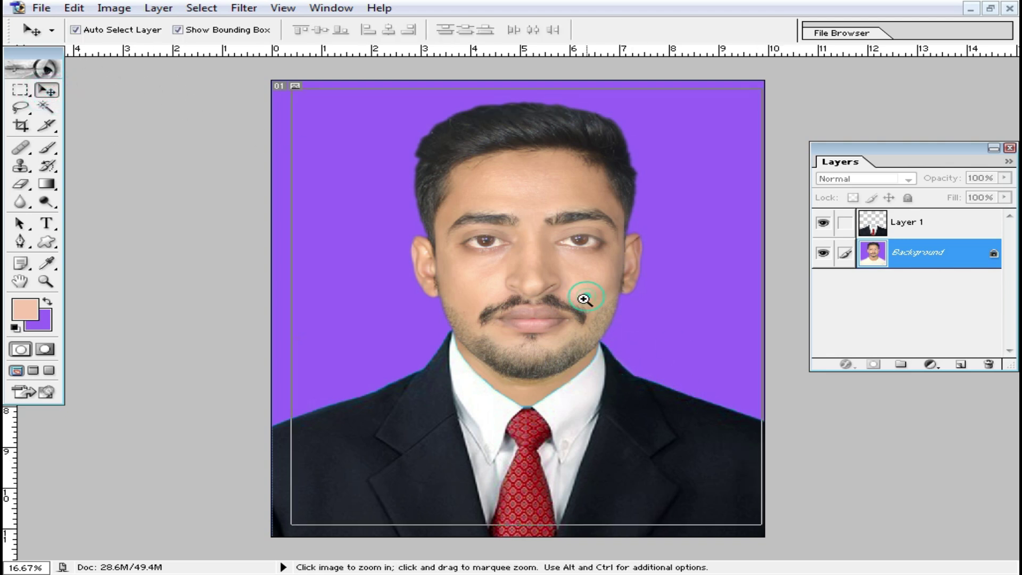
left_click(592, 314, "ctrl")
left_click(597, 322, "ctrl")
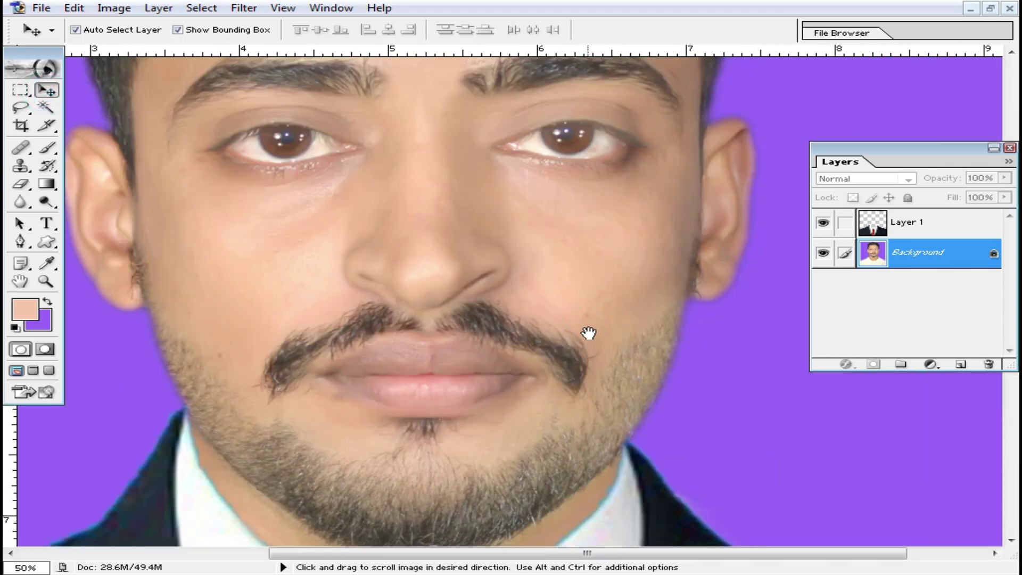
left_click(611, 371, "alt")
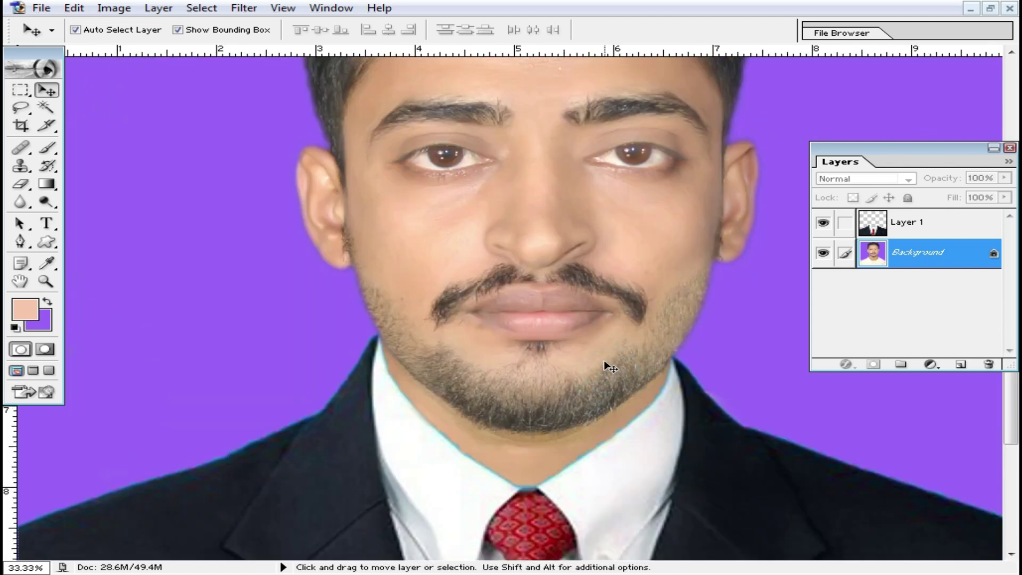
scroll(610, 368, "up", 3)
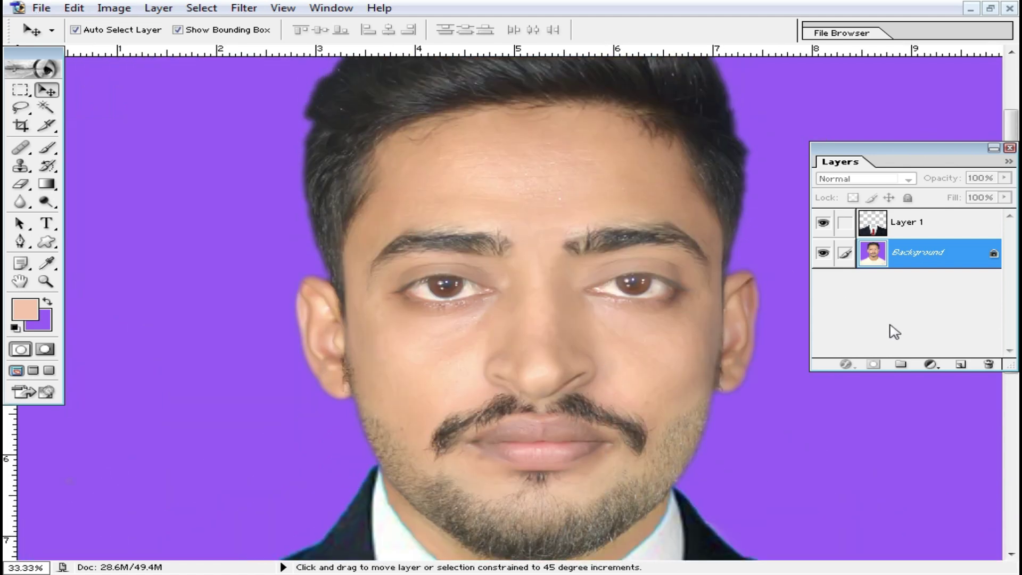
key("ctrl+shift+e")
Deepen the blacks of the merged photo with Selective Color, setting Black to +37% for the Blacks range
left_click(650, 283, "alt")
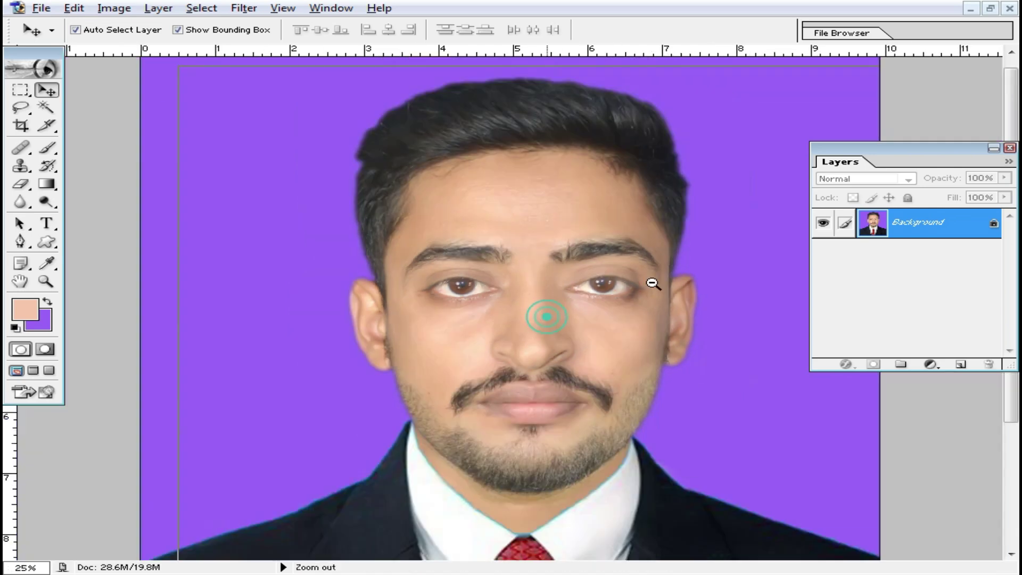
left_click(650, 283, "alt")
left_click(113, 8)
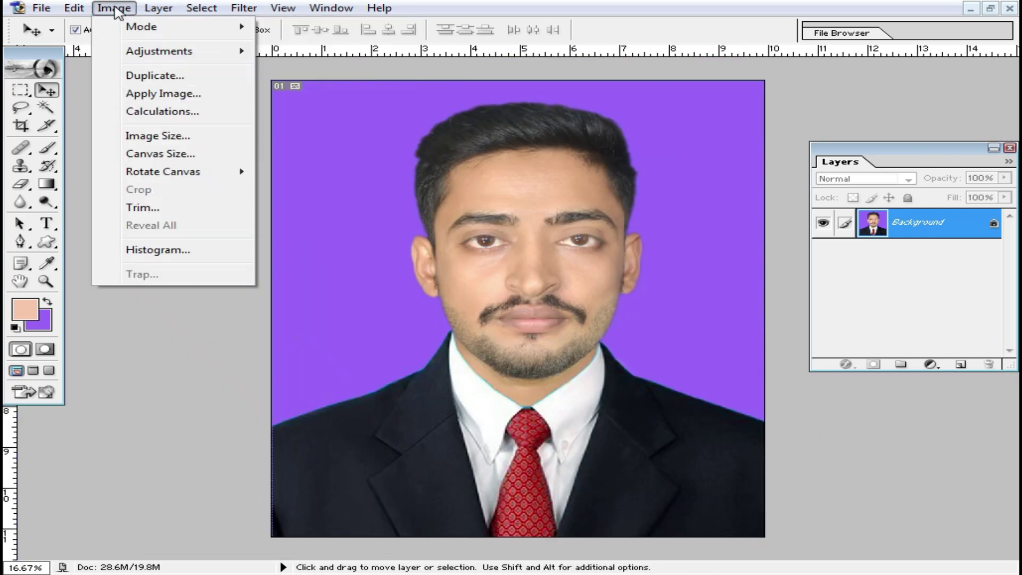
mouse_move(202, 51)
left_click(365, 236)
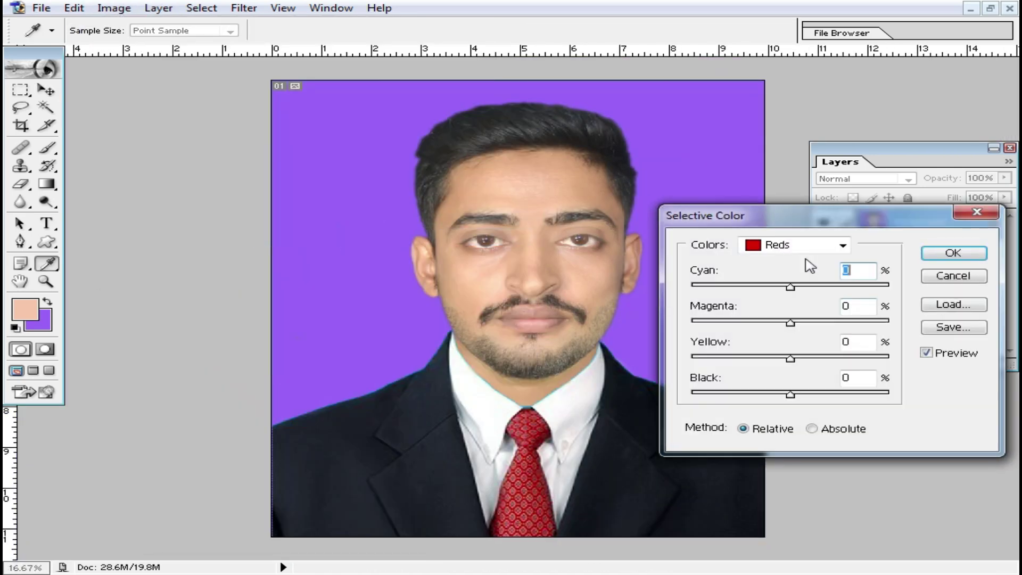
left_click(843, 245)
left_click(795, 376)
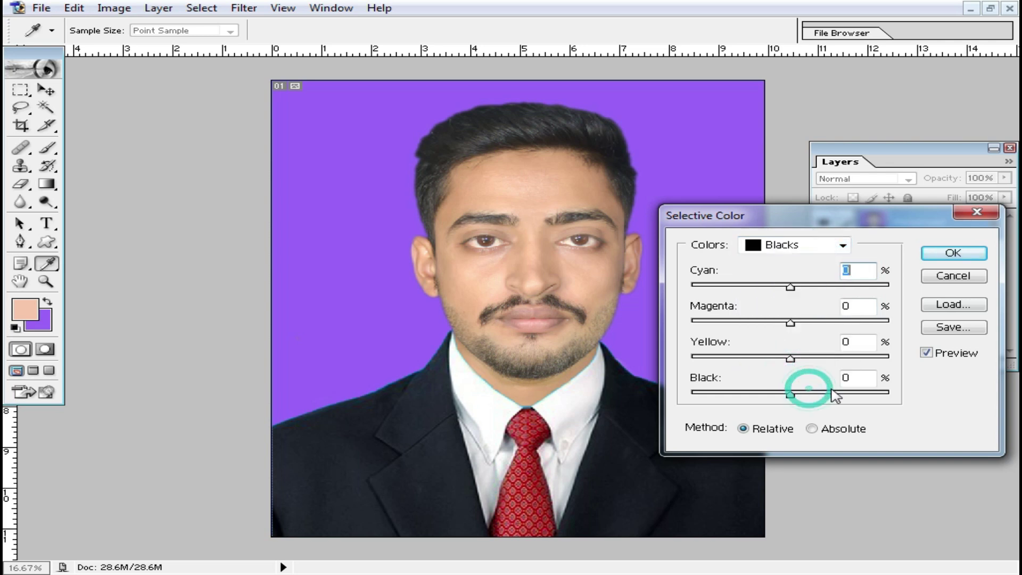
left_click_drag(803, 395, 827, 395)
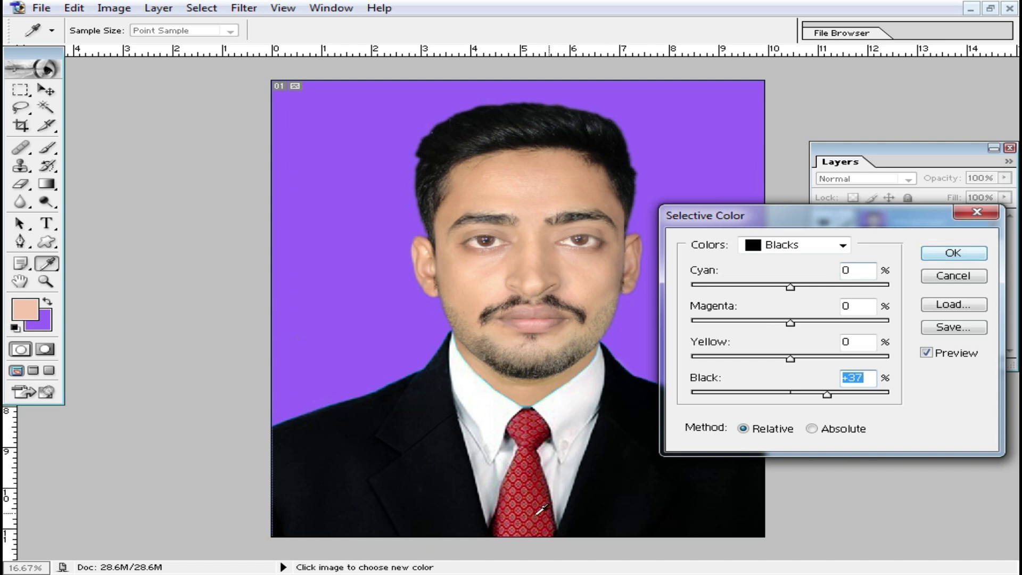
left_click(947, 255)
Darken the image-left iris with the Burn tool, using a 46 px brush on Shadows at 78% exposure
left_click(632, 267, "ctrl")
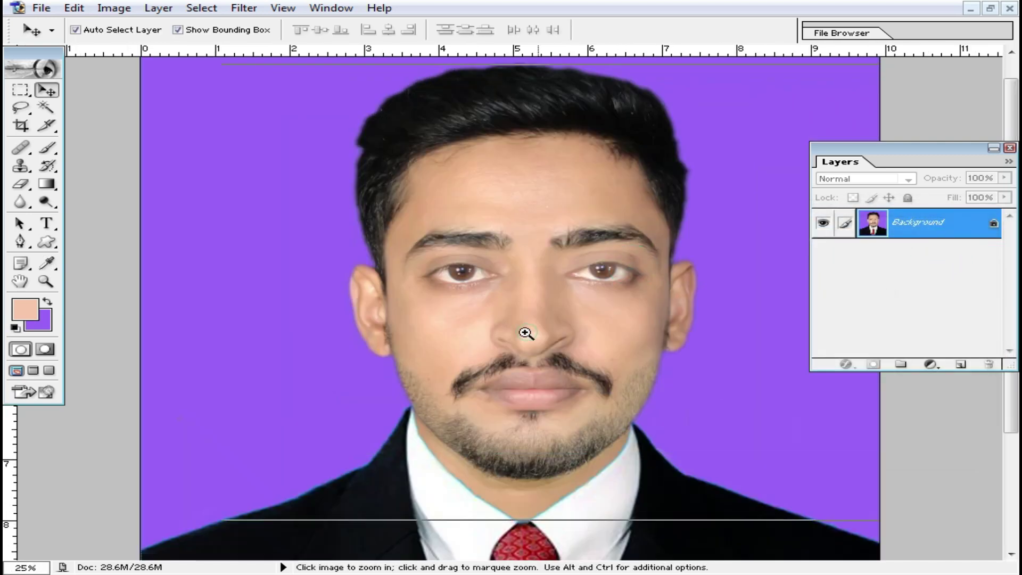
left_click(525, 331, "ctrl")
left_click(523, 322, "ctrl")
left_click(504, 325, "ctrl")
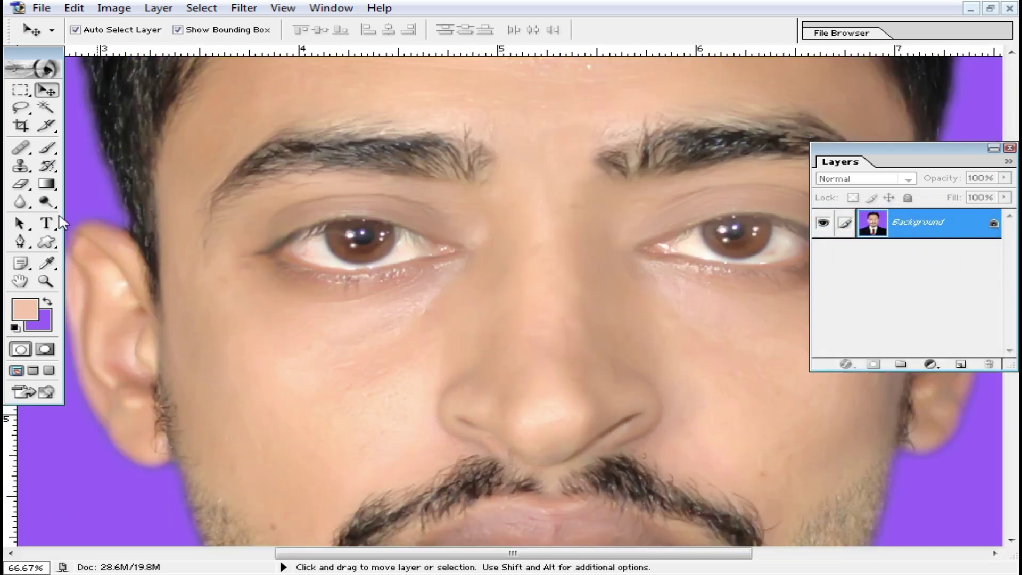
left_click(47, 243)
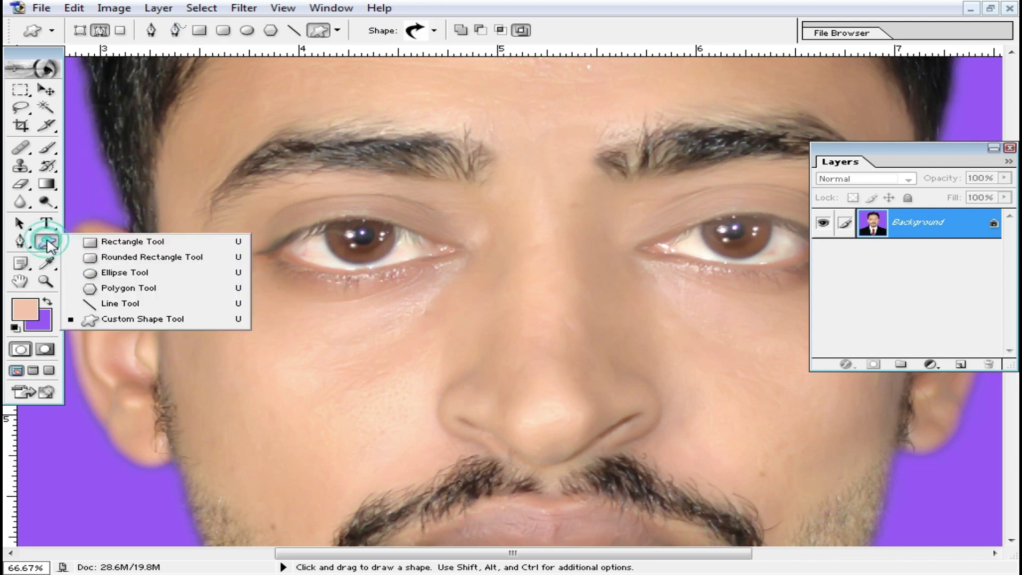
left_click(46, 207)
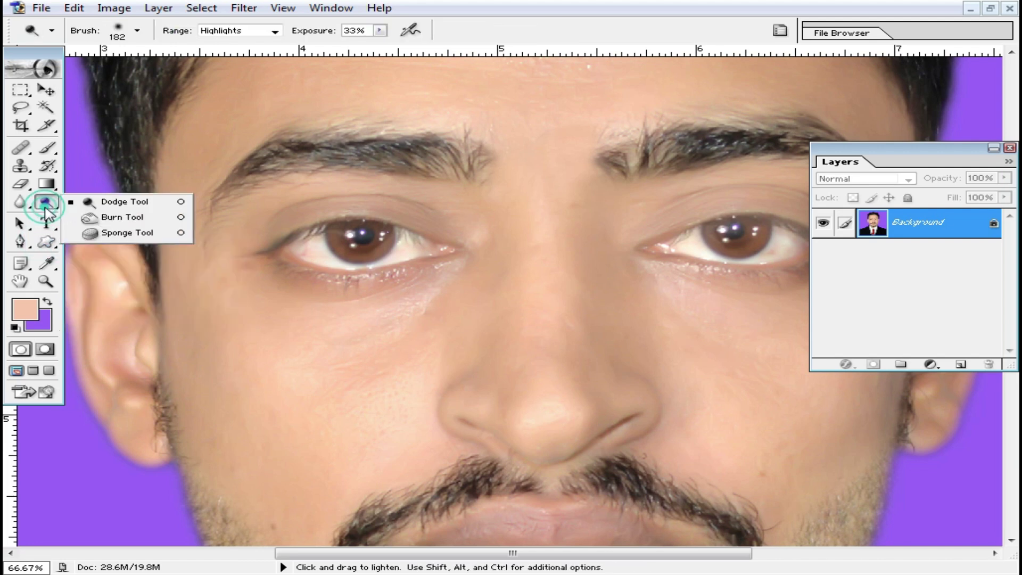
left_click(135, 227)
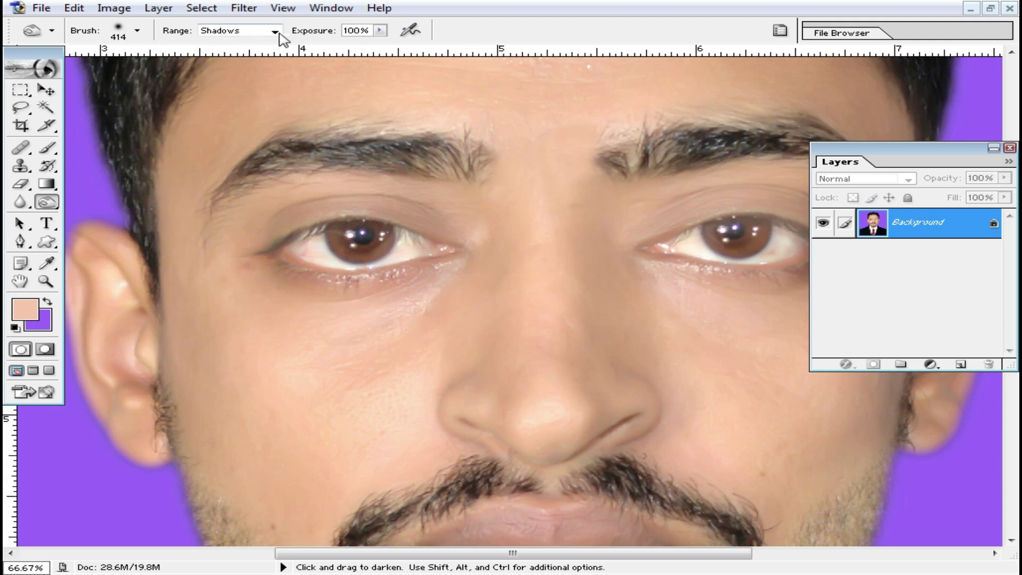
left_click(380, 32)
left_click_drag(382, 46, 366, 46)
right_click(447, 260)
left_click_drag(490, 286, 496, 286)
left_click(514, 287)
mouse_move(342, 225)
left_mouse_down()
mouse_move(357, 248)
mouse_move(382, 237)
mouse_move(353, 230)
mouse_move(345, 240)
mouse_move(357, 251)
mouse_move(379, 233)
left_mouse_up()
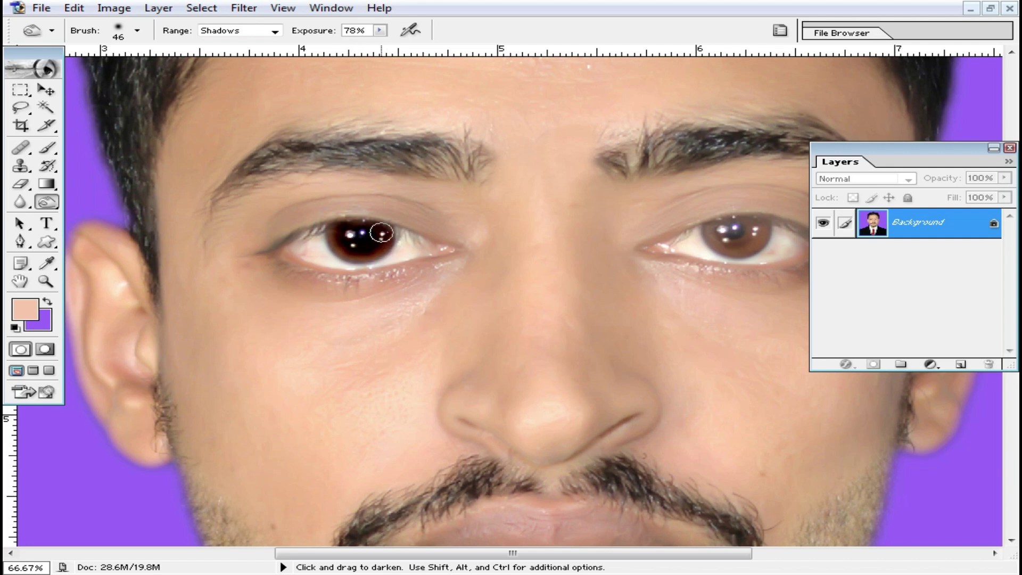
Burn the image-right iris to match the other eye and check the whole portrait
left_click_drag(511, 263, 250, 263)
mouse_move(461, 243)
left_mouse_down()
mouse_move(488, 227)
mouse_move(491, 241)
mouse_move(458, 235)
mouse_move(470, 225)
mouse_move(454, 241)
mouse_move(489, 248)
mouse_move(493, 227)
left_mouse_up()
key("ctrl+minus")
key("ctrl+minus")
key("ctrl+minus")
key("ctrl+minus")
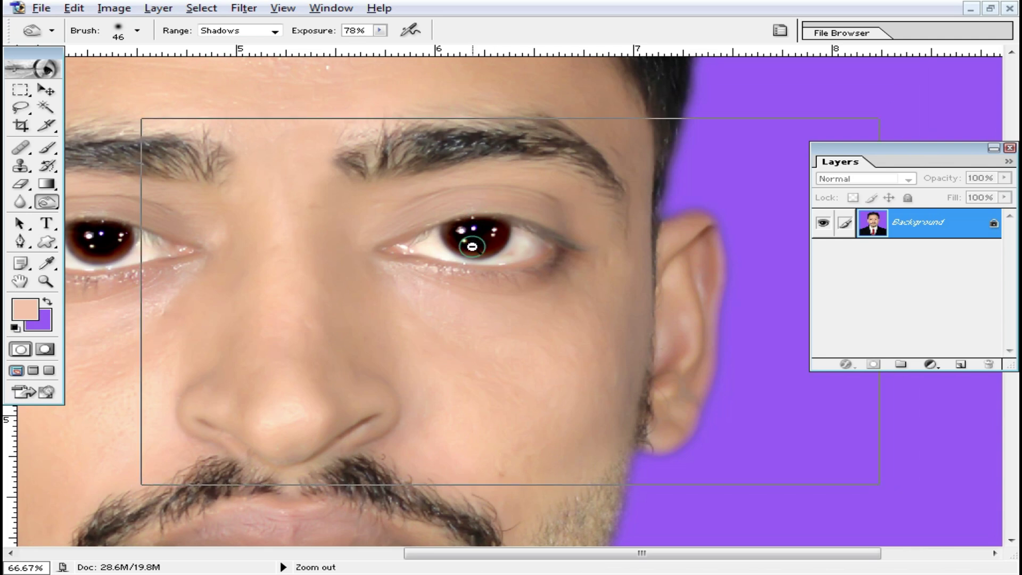
key("ctrl+0")
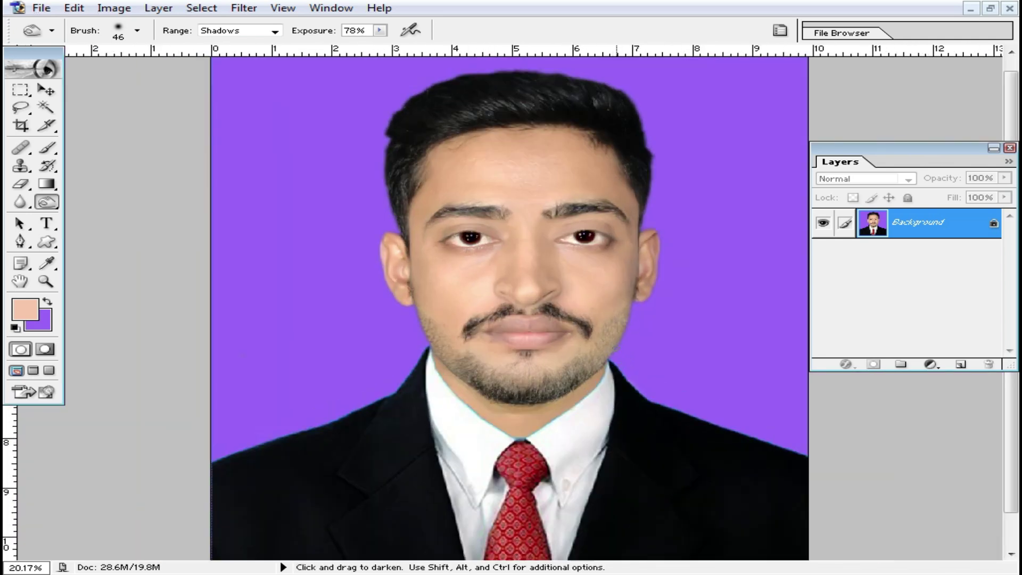
Save the finished portrait to the Desktop as a JPEG named rt75
left_click(624, 312, "ctrl")
left_click(616, 282, "ctrl")
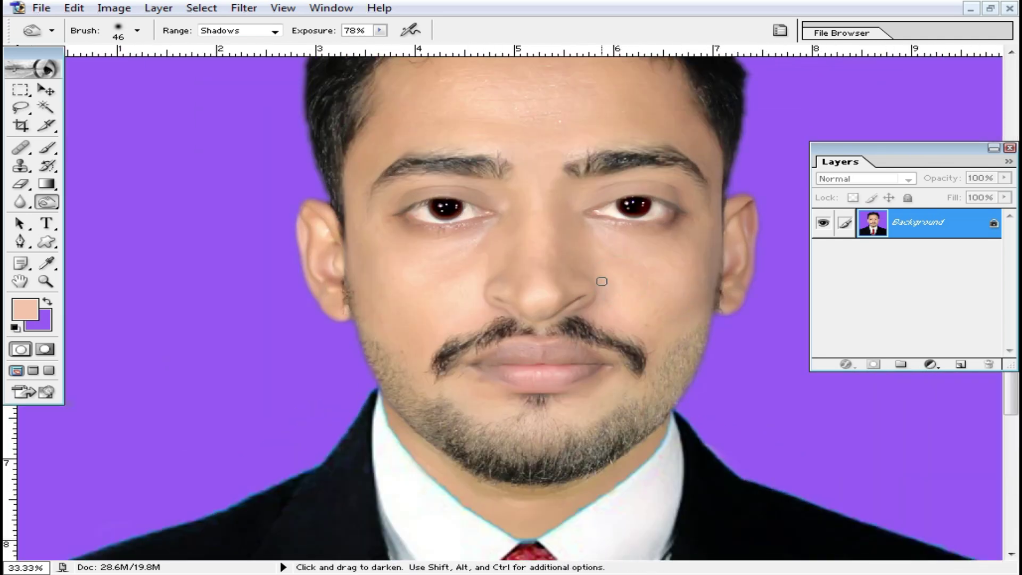
left_click(621, 258, "ctrl")
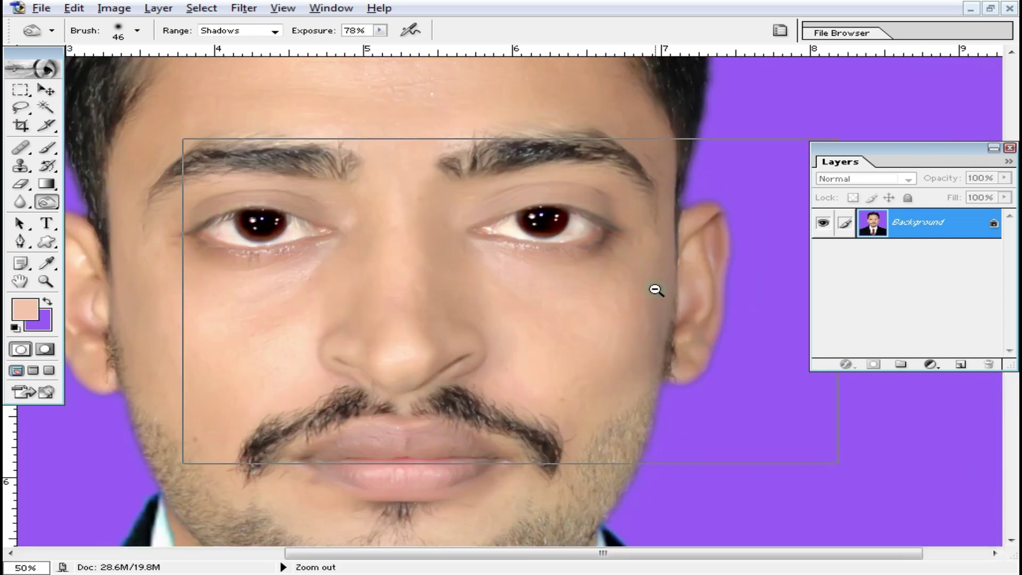
left_click(655, 287, "ctrl+alt")
left_click(634, 378, "ctrl+alt")
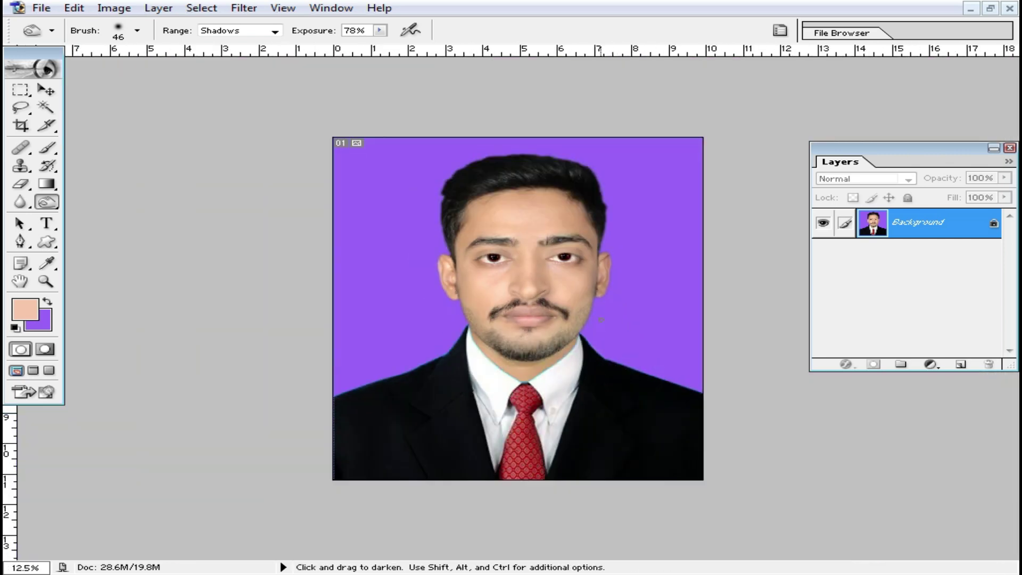
key("ctrl+shift+s")
type("x75")
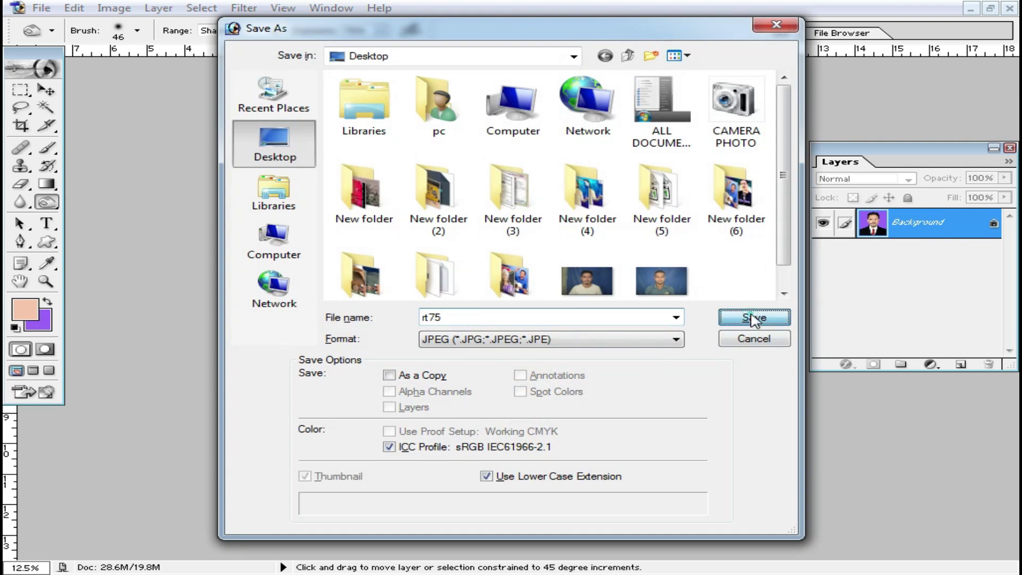
left_click(744, 315)
left_click(672, 172)
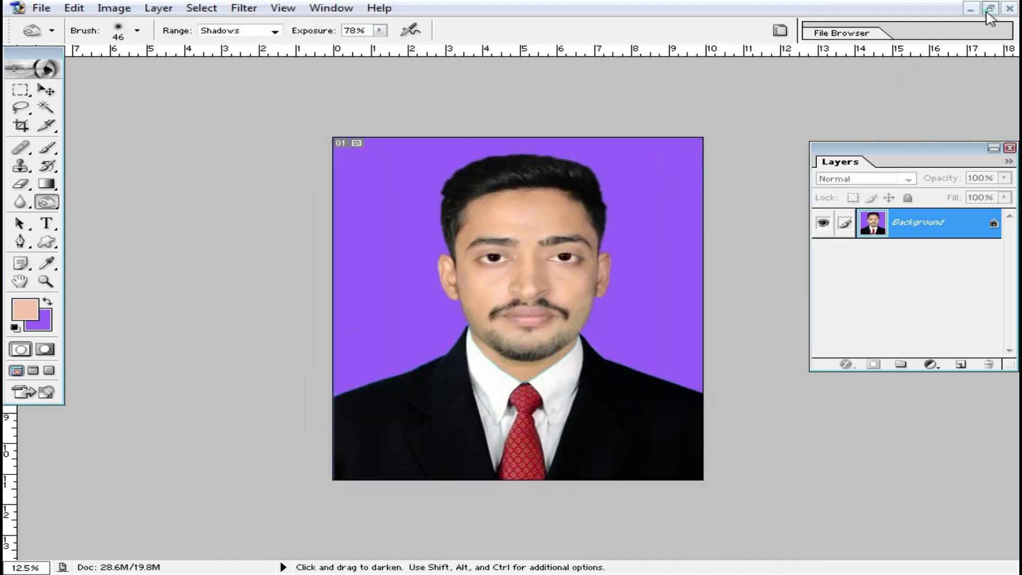
Close the finished portrait and the suit document 232 (1).jpg, discarding the suit document's changes
left_click(990, 9)
left_click(663, 58)
left_click(935, 68)
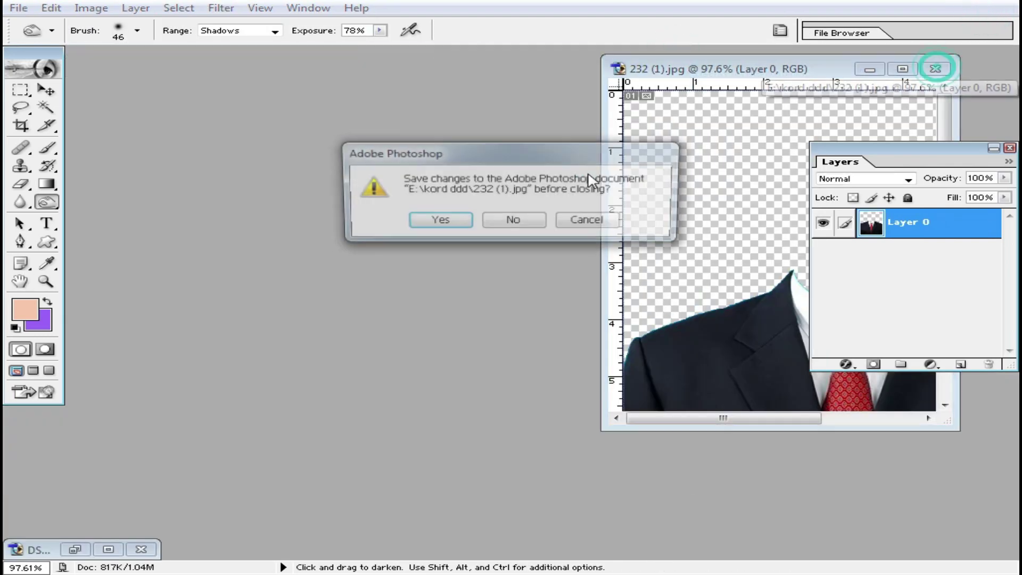
left_click(544, 222)
Open rt75.jpg together with the original blue-backdrop photo from the Desktop
key("ctrl+o")
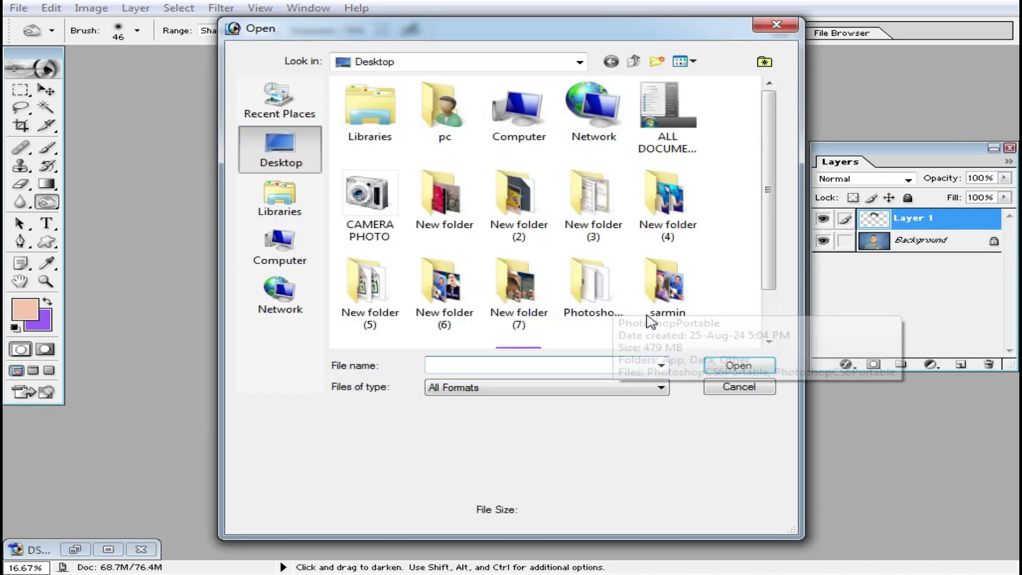
scroll(650, 321, "down", 1)
left_click(518, 314)
left_click(383, 322, "ctrl")
left_click(758, 365)
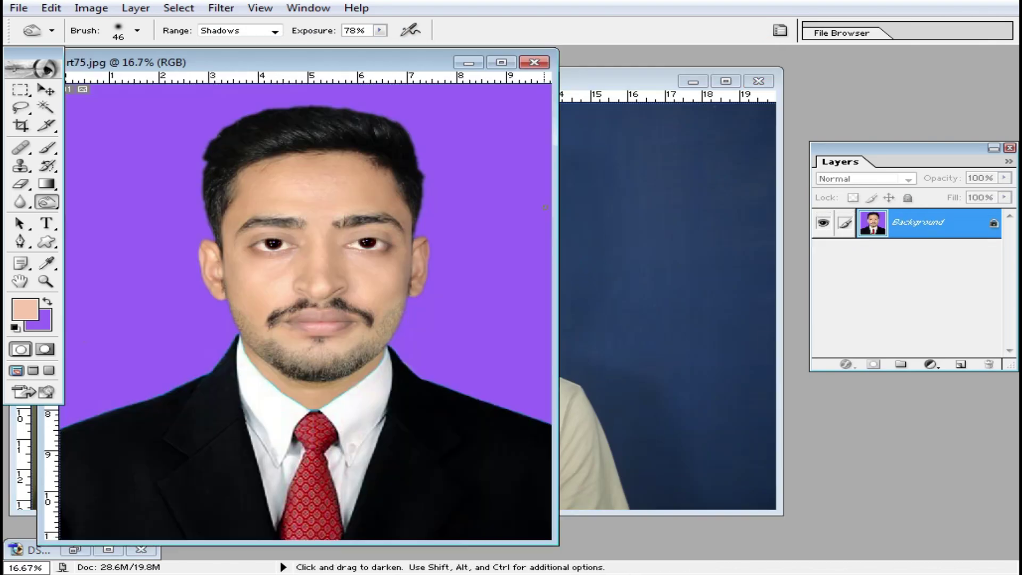
Arrange the original photo and rt75.jpg side by side for a before-and-after comparison, with the original to the left
left_click_drag(341, 63, 808, 60)
left_click_drag(534, 81, 315, 80)
left_click(819, 113)
left_click_drag(851, 62, 639, 70)
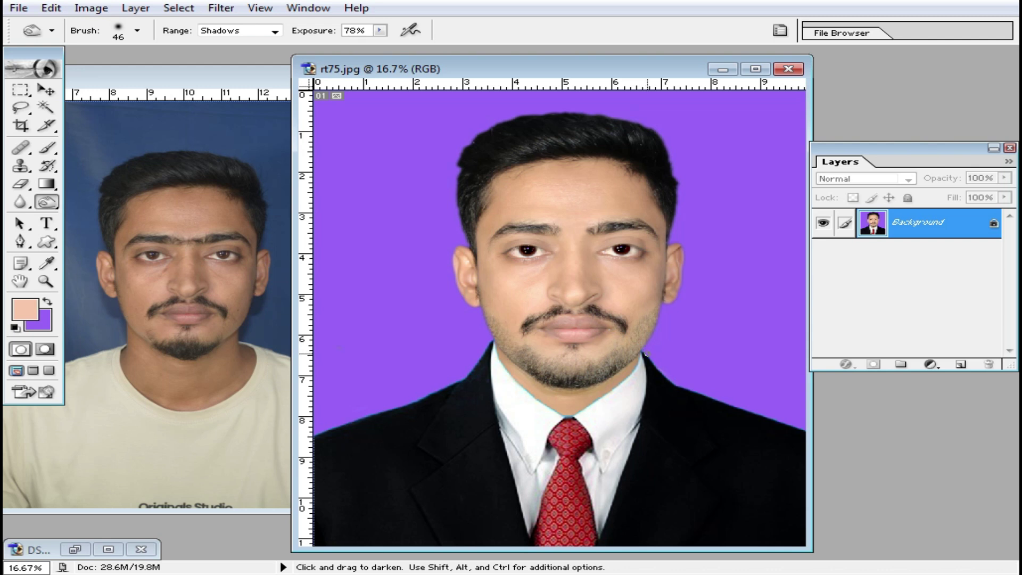